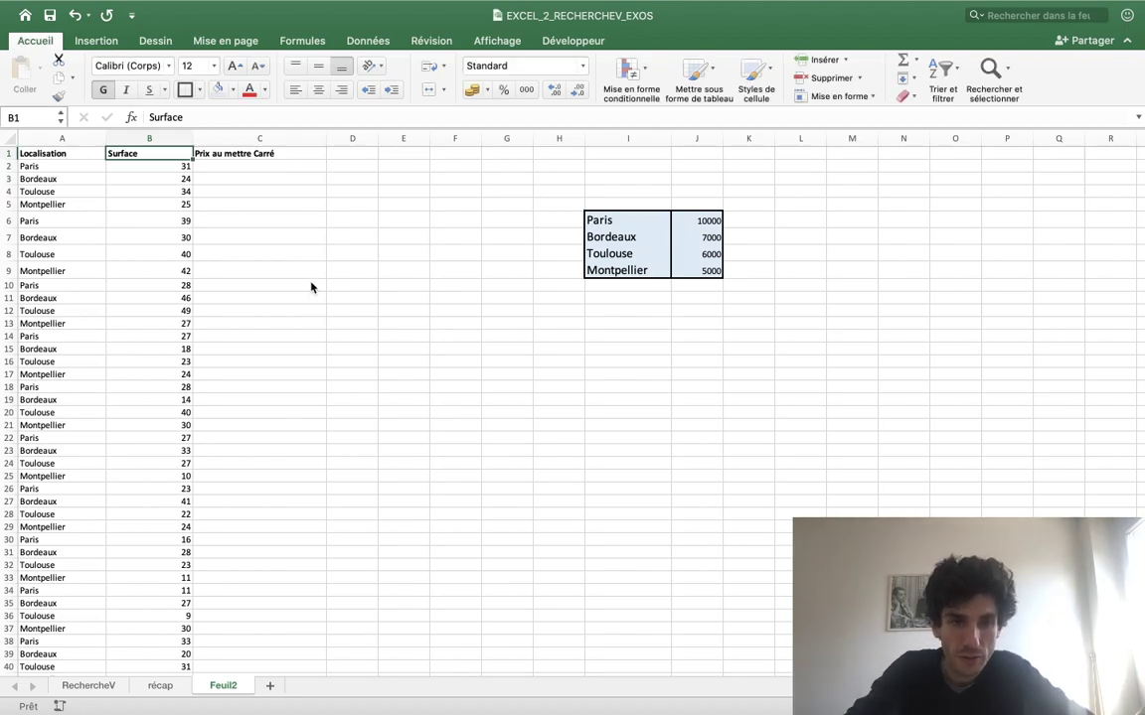
Widen column D and enter the header Prix in D1 beside Prix au mettre Carré
scroll(311, 287, up, 5)
scroll(311, 287, left, 5)
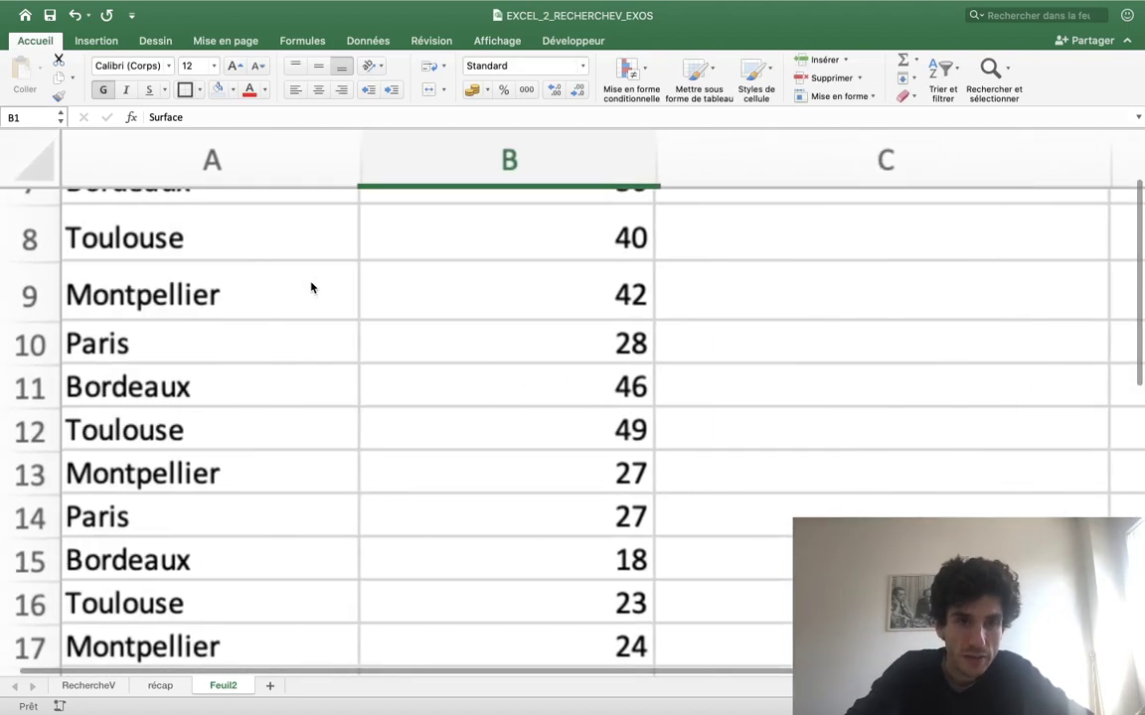
scroll(311, 287, up, 5)
scroll(284, 289, down, 1)
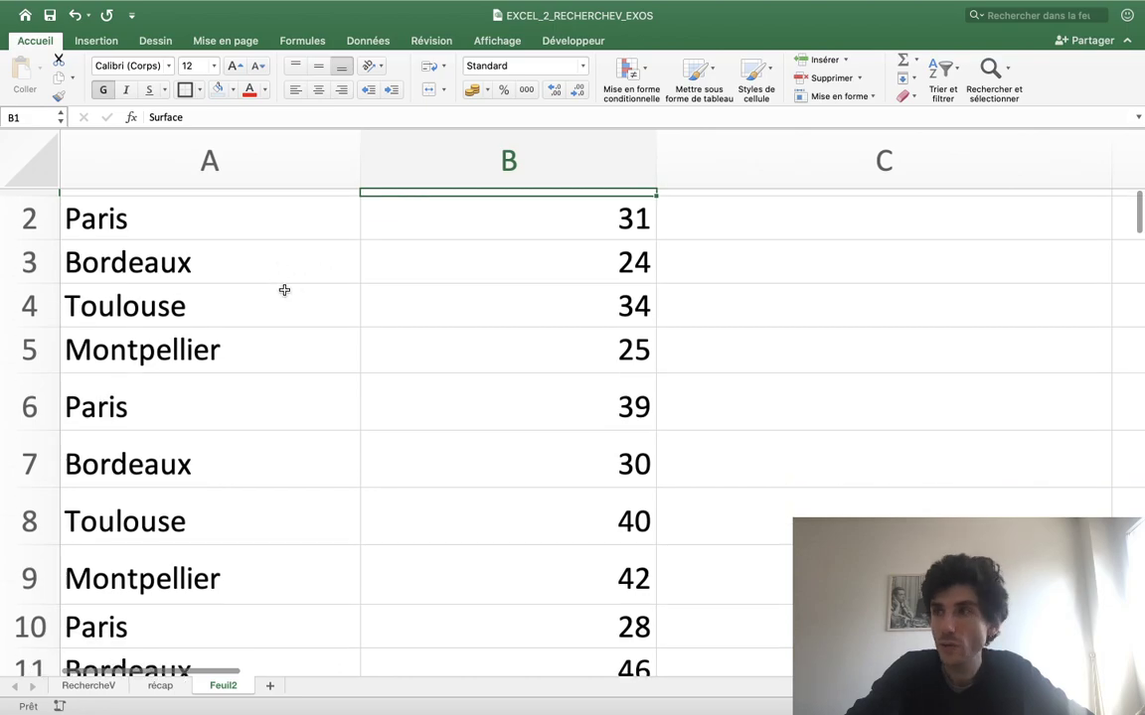
scroll(285, 289, down, 2)
scroll(284, 289, down, 2)
scroll(284, 289, down, 3)
scroll(284, 289, down, 2)
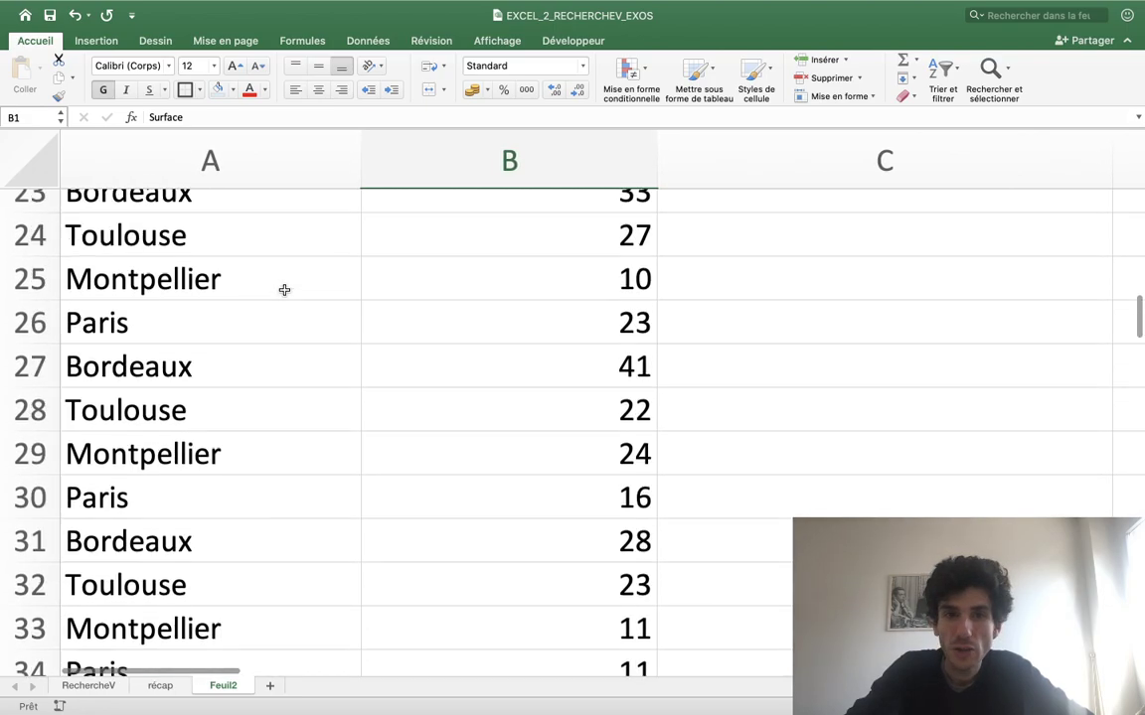
scroll(284, 289, up, 5)
scroll(284, 289, up, 2)
scroll(328, 266, right, 1)
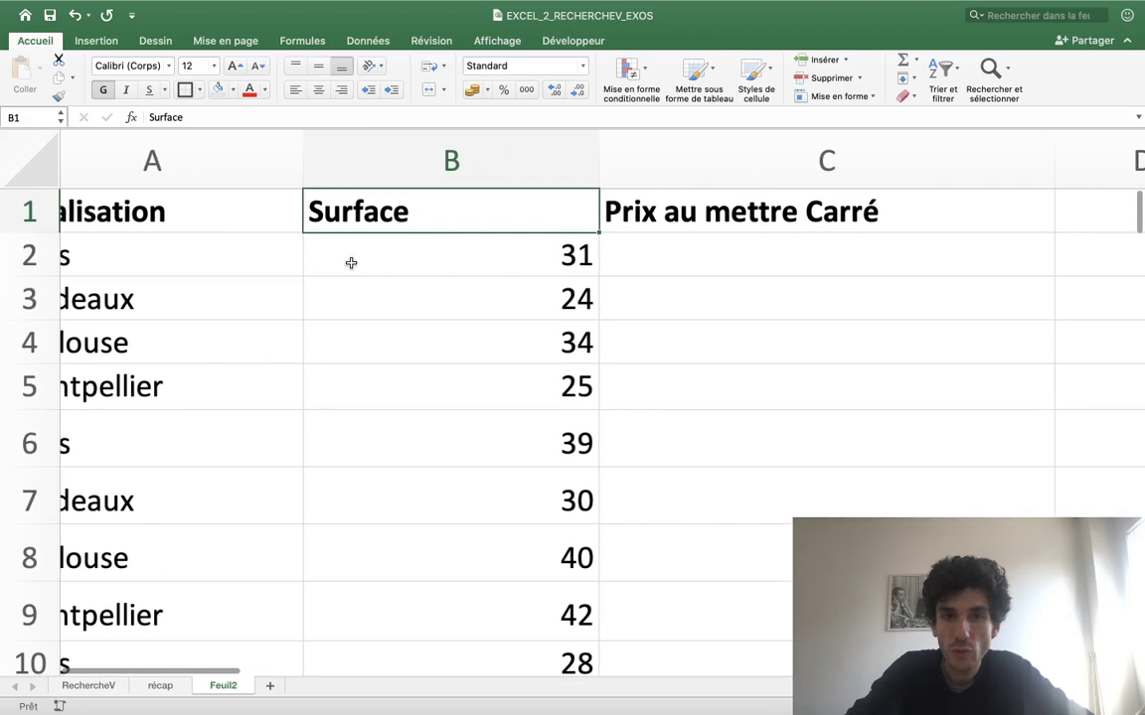
scroll(350, 262, left, 1)
scroll(115, 328, down, 1)
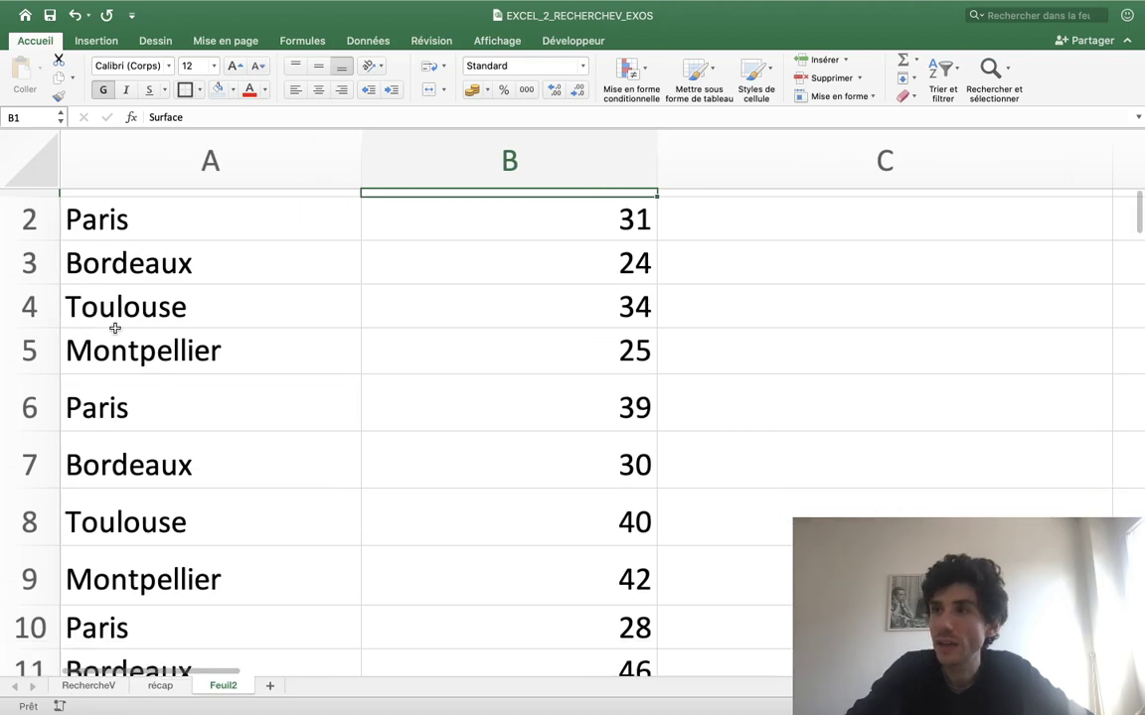
scroll(115, 328, down, 3)
scroll(115, 328, down, 5)
scroll(115, 328, down, 5)
scroll(115, 328, down, 1)
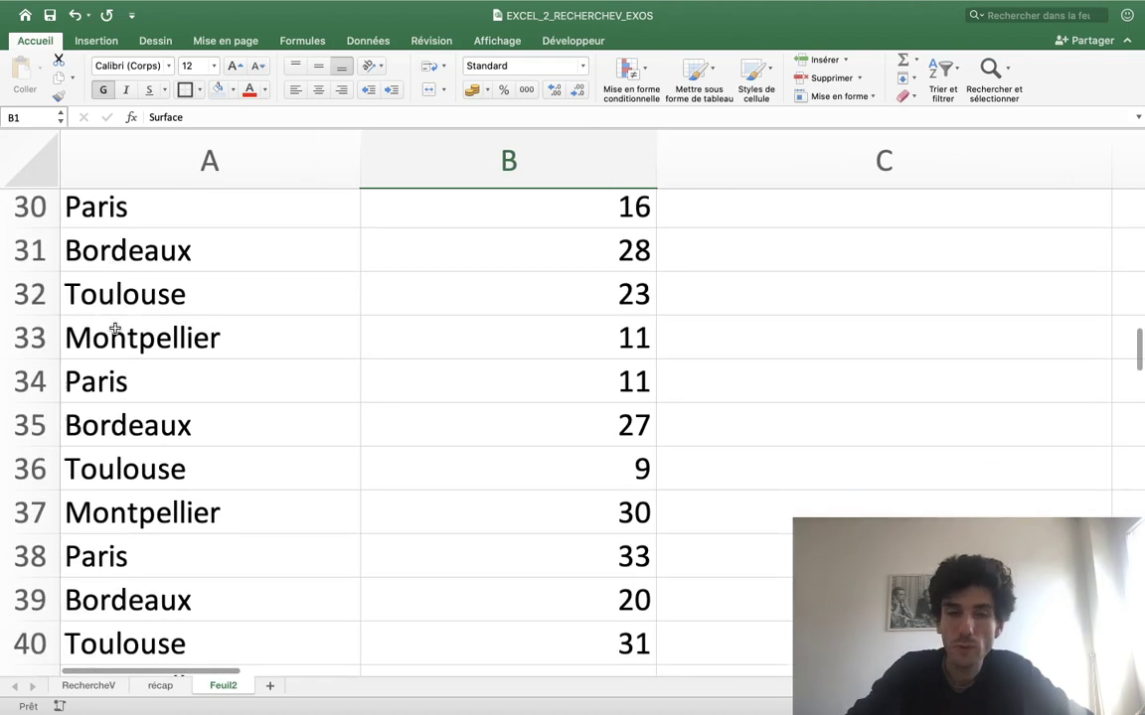
scroll(115, 328, down, 5)
scroll(115, 328, down, 5)
scroll(115, 327, down, 4)
scroll(115, 328, down, 5)
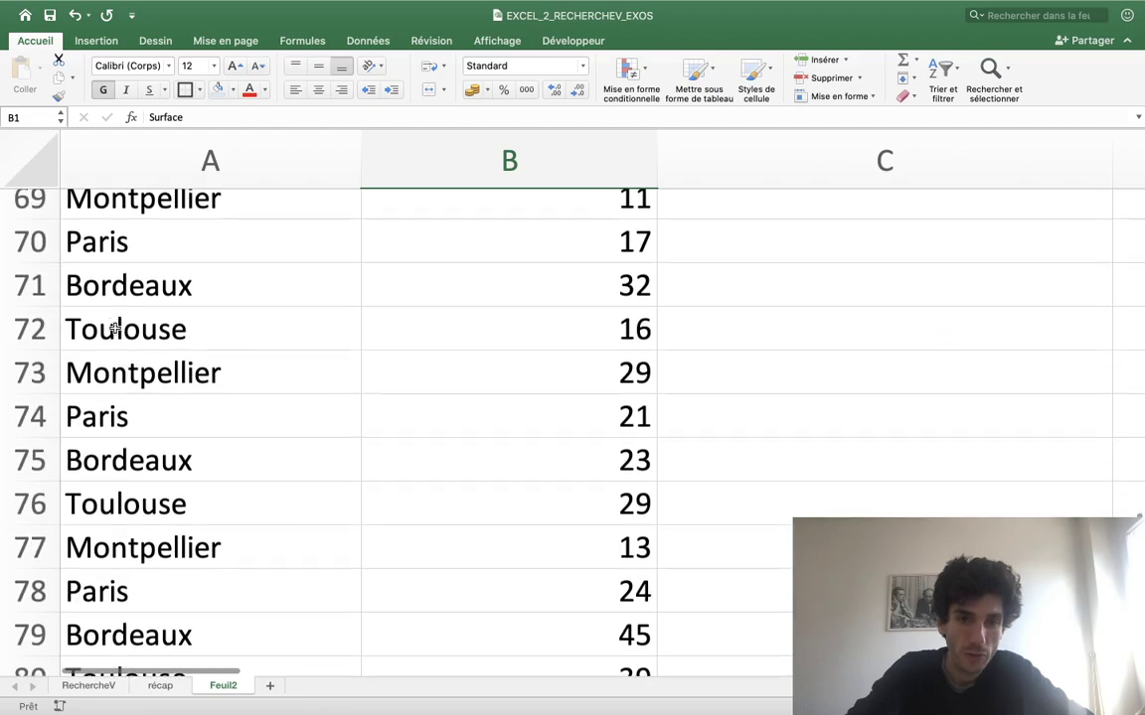
scroll(115, 328, up, 10)
scroll(115, 328, up, 10)
scroll(115, 333, up, 2)
scroll(115, 332, up, 2)
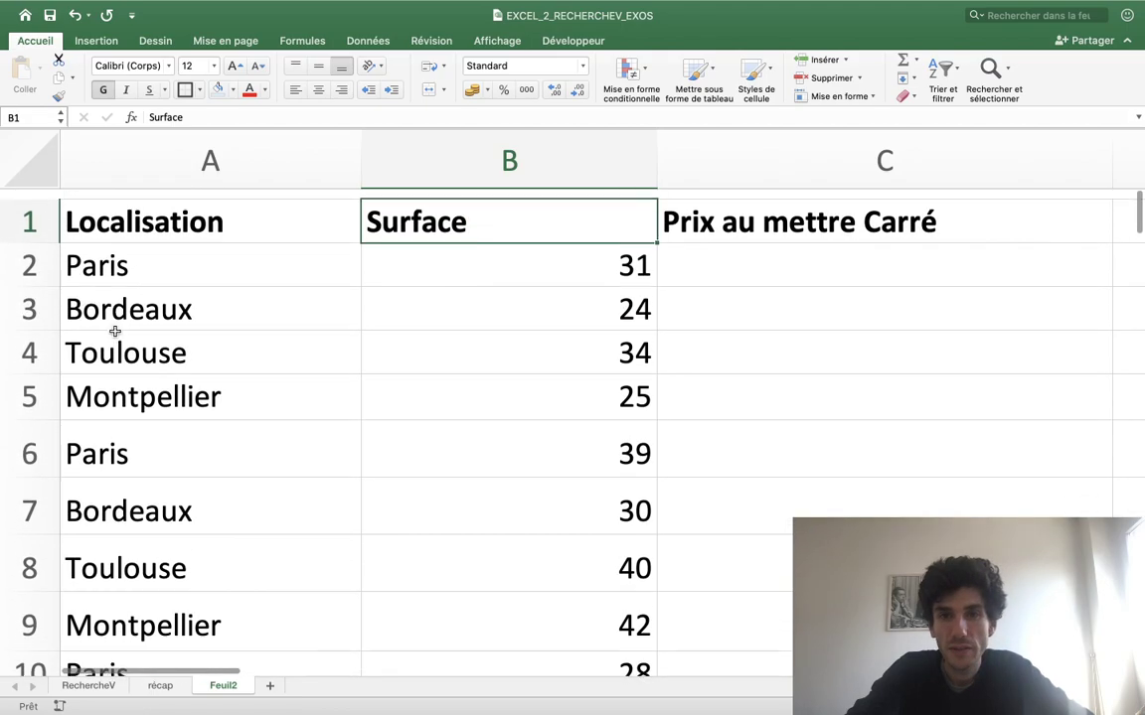
scroll(498, 346, down, 2)
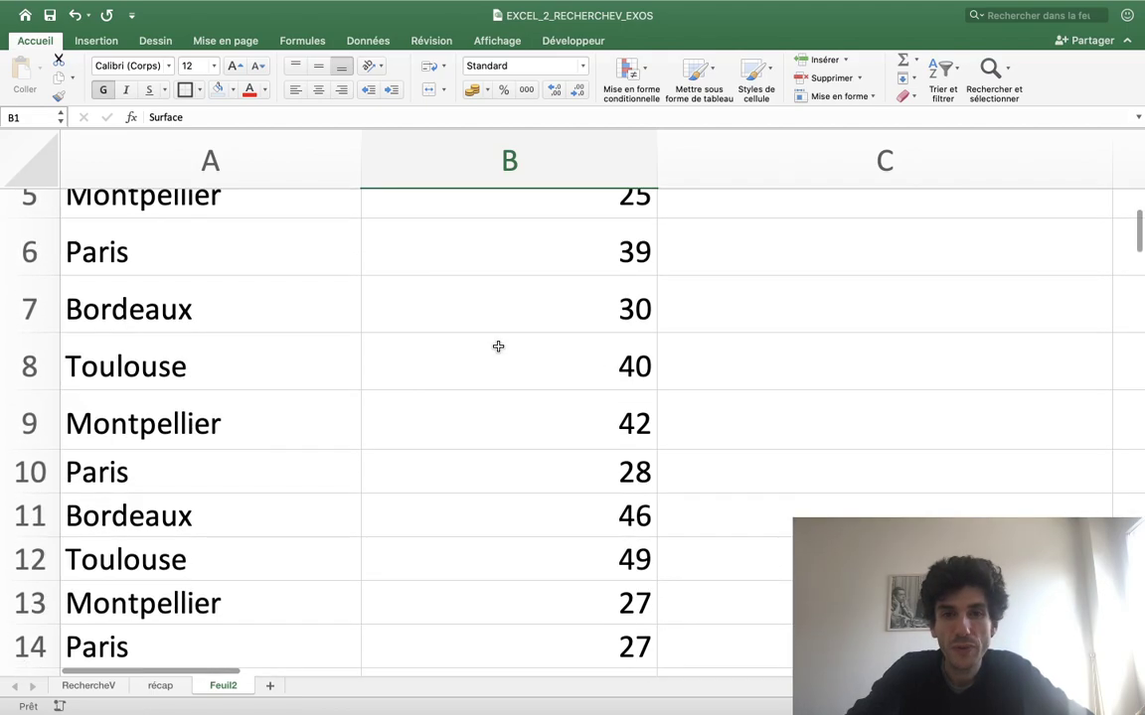
scroll(497, 346, down, 4)
scroll(498, 346, down, 6)
scroll(498, 346, down, 6)
scroll(498, 346, down, 5)
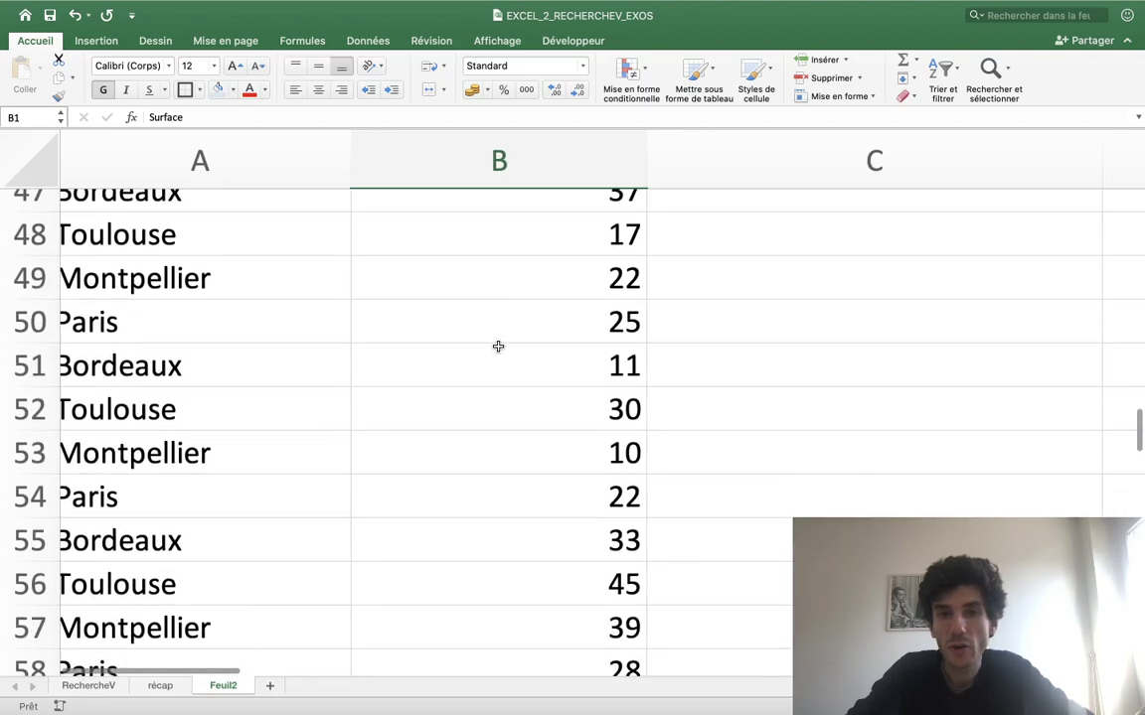
scroll(498, 346, down, 4)
scroll(498, 345, up, 12)
scroll(497, 346, up, 14)
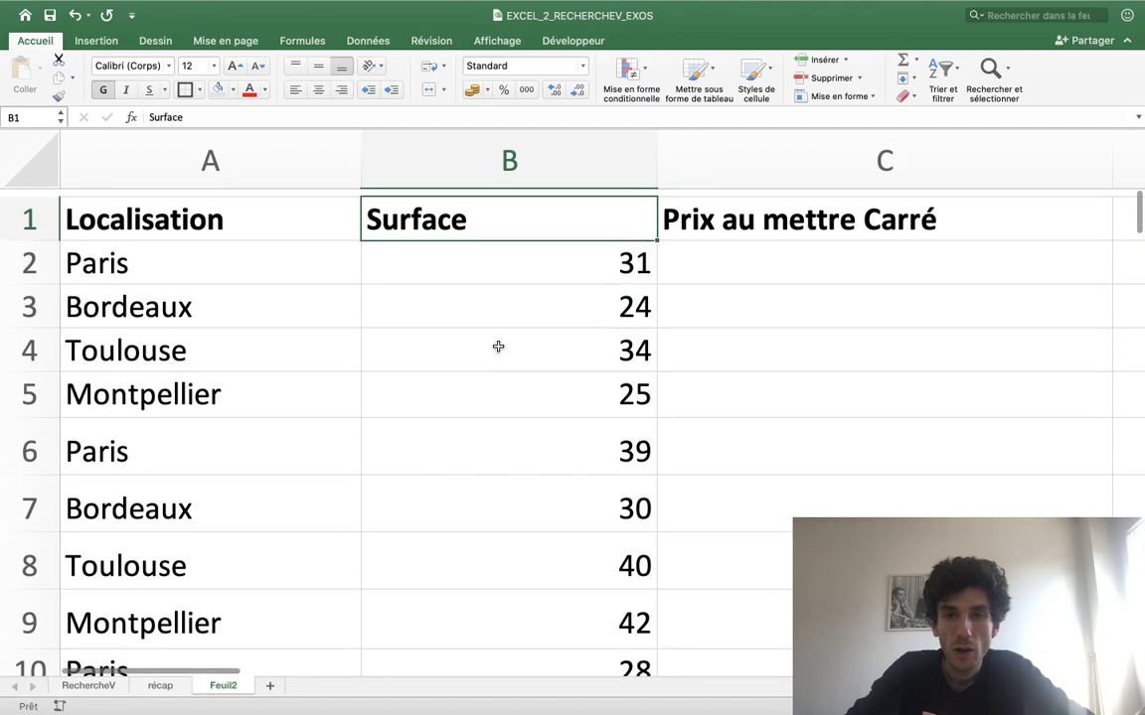
scroll(498, 346, right, 3)
scroll(498, 346, right, 1)
scroll(498, 346, right, 3)
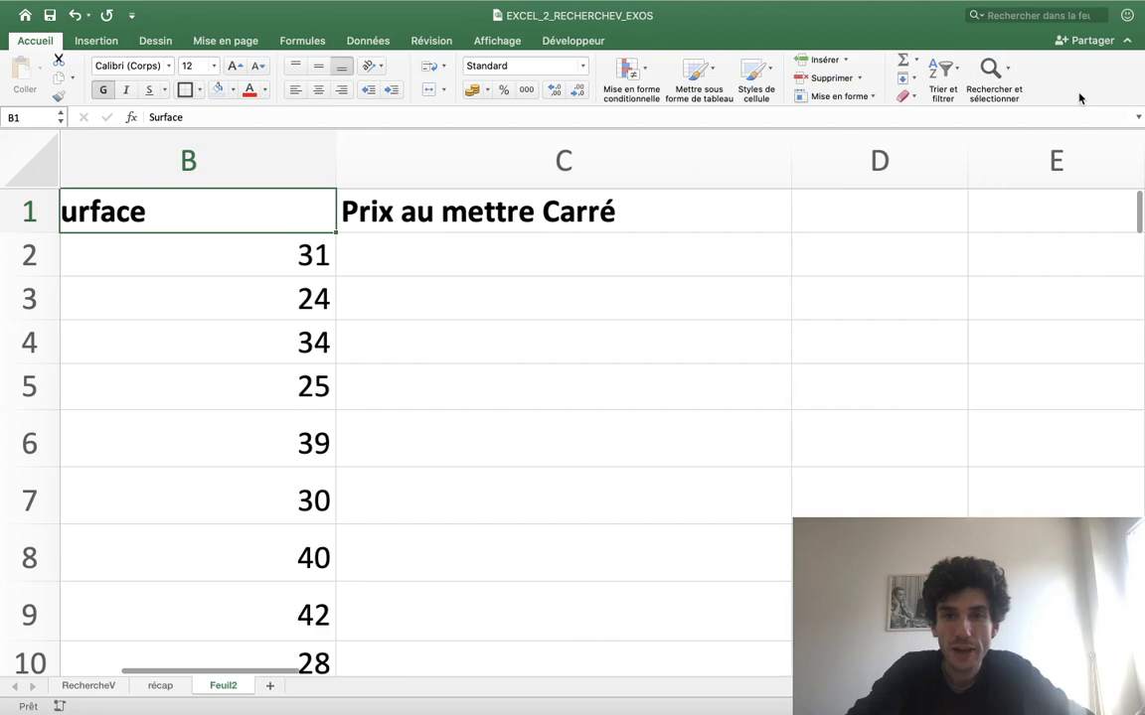
drag(969, 149, 1011, 185)
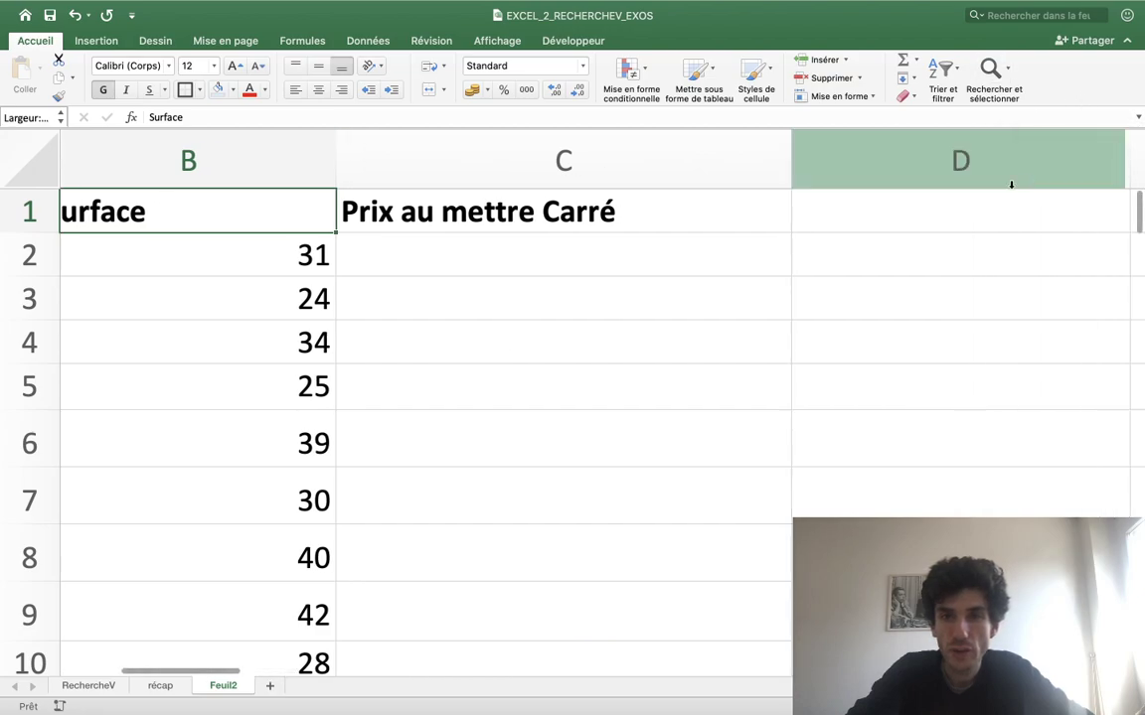
click(930, 224)
text(Prix)
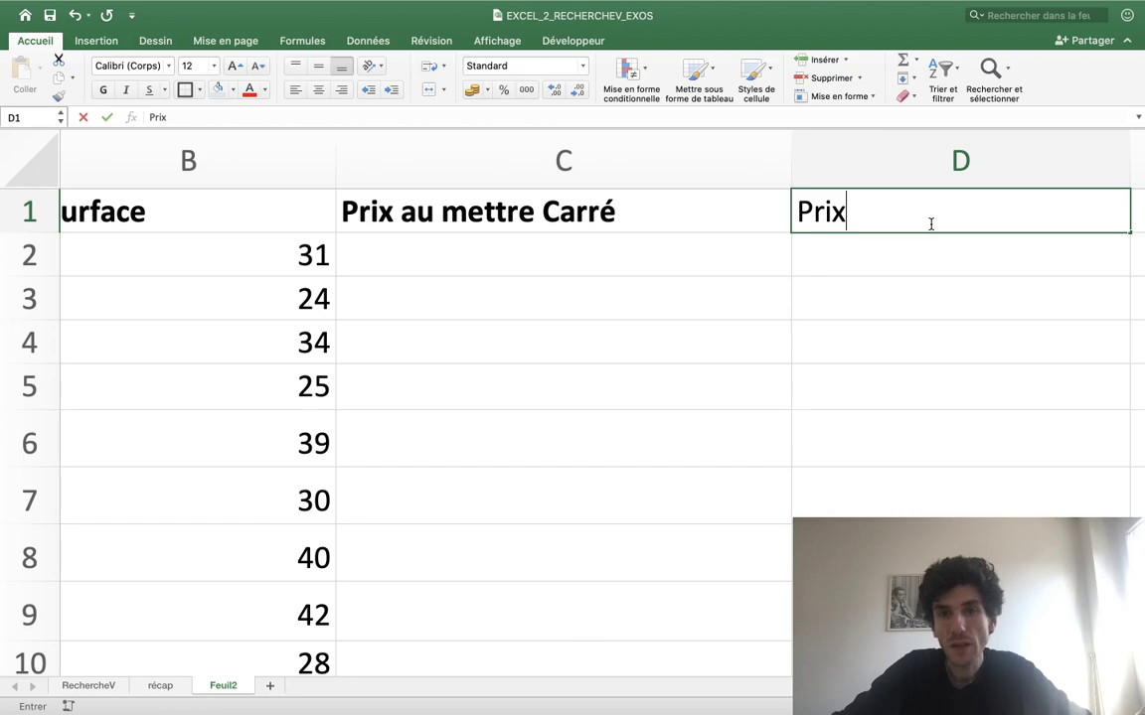
key(Return)
click(930, 224)
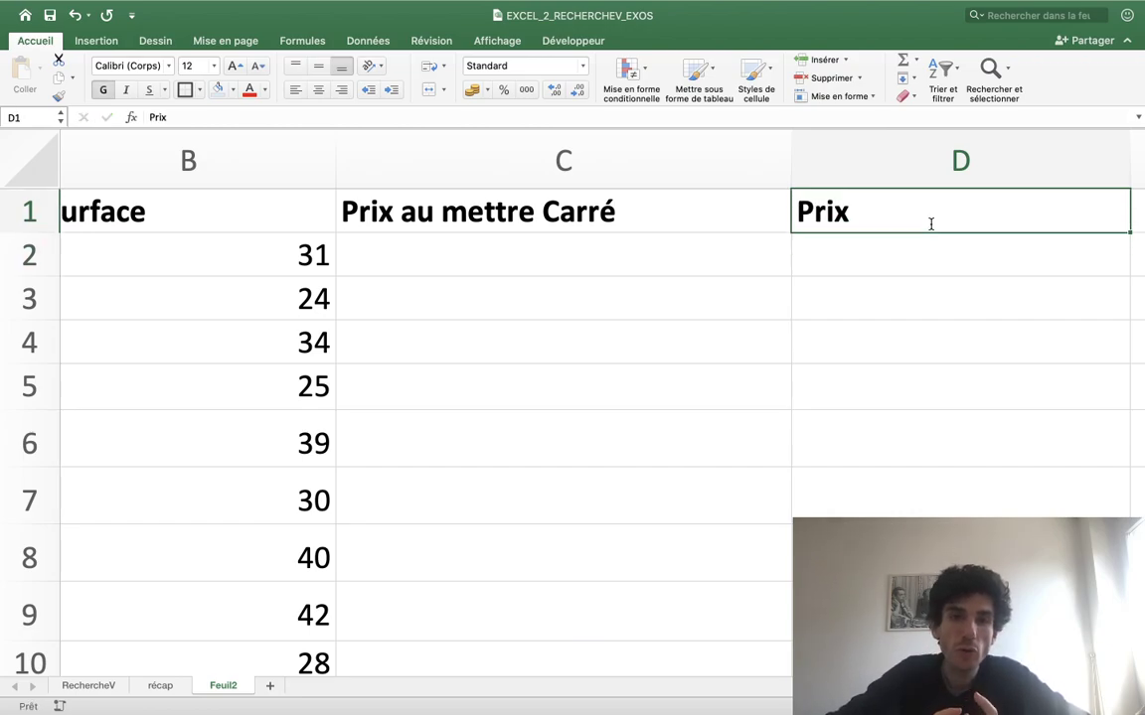
scroll(930, 224, left, 2)
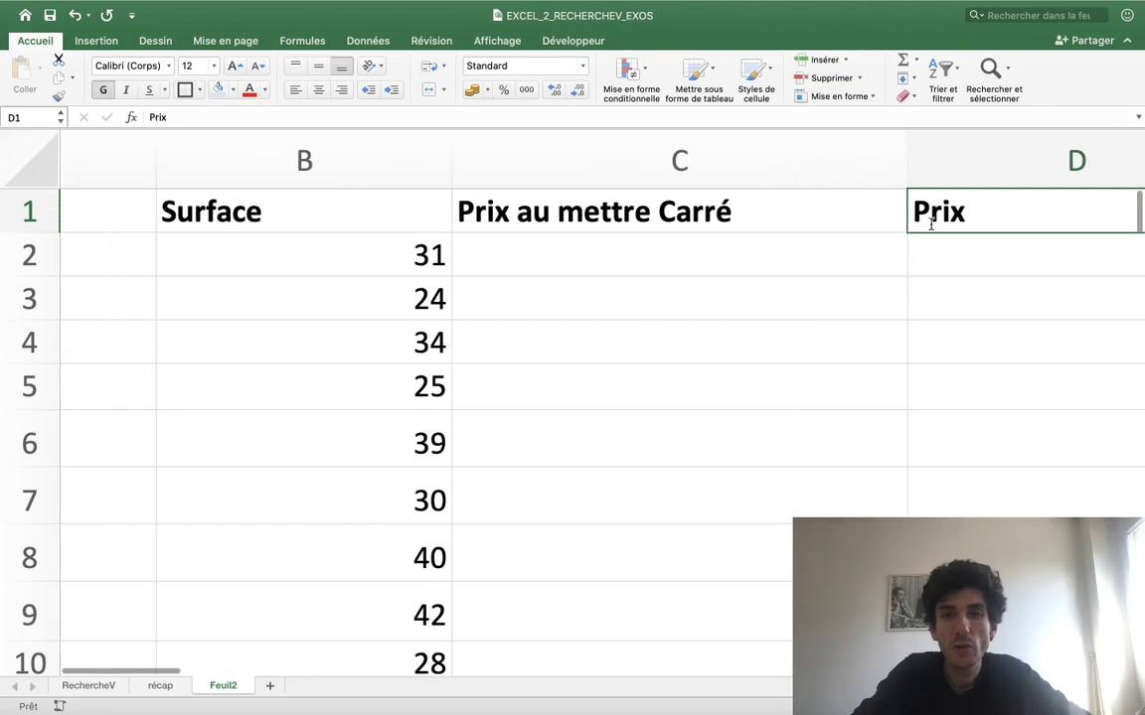
scroll(930, 224, left, 3)
scroll(930, 223, right, 3)
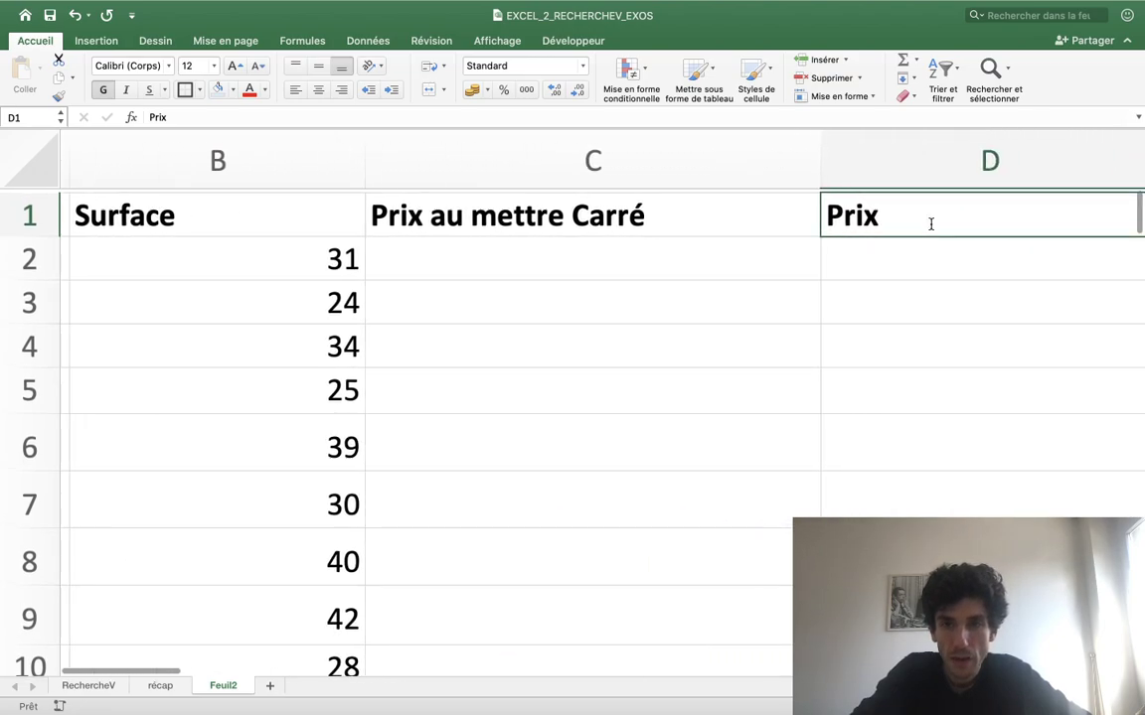
scroll(931, 223, right, 2)
scroll(930, 224, left, 3)
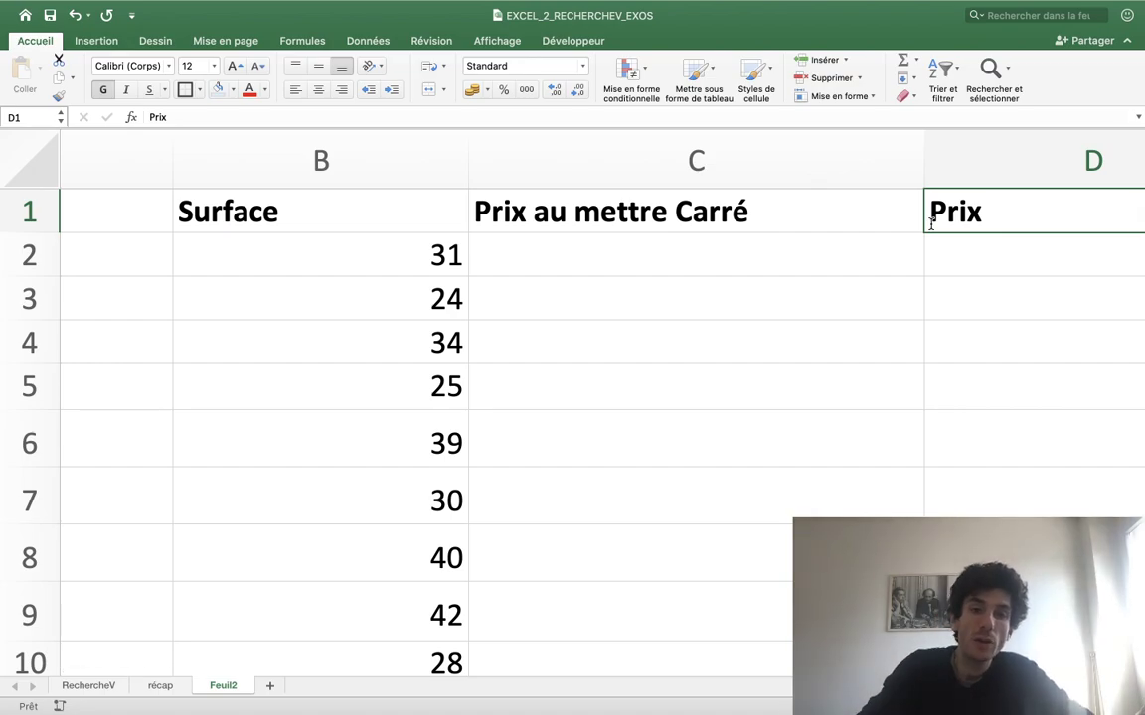
scroll(931, 224, left, 1)
scroll(930, 224, left, 2)
scroll(930, 224, left, 2)
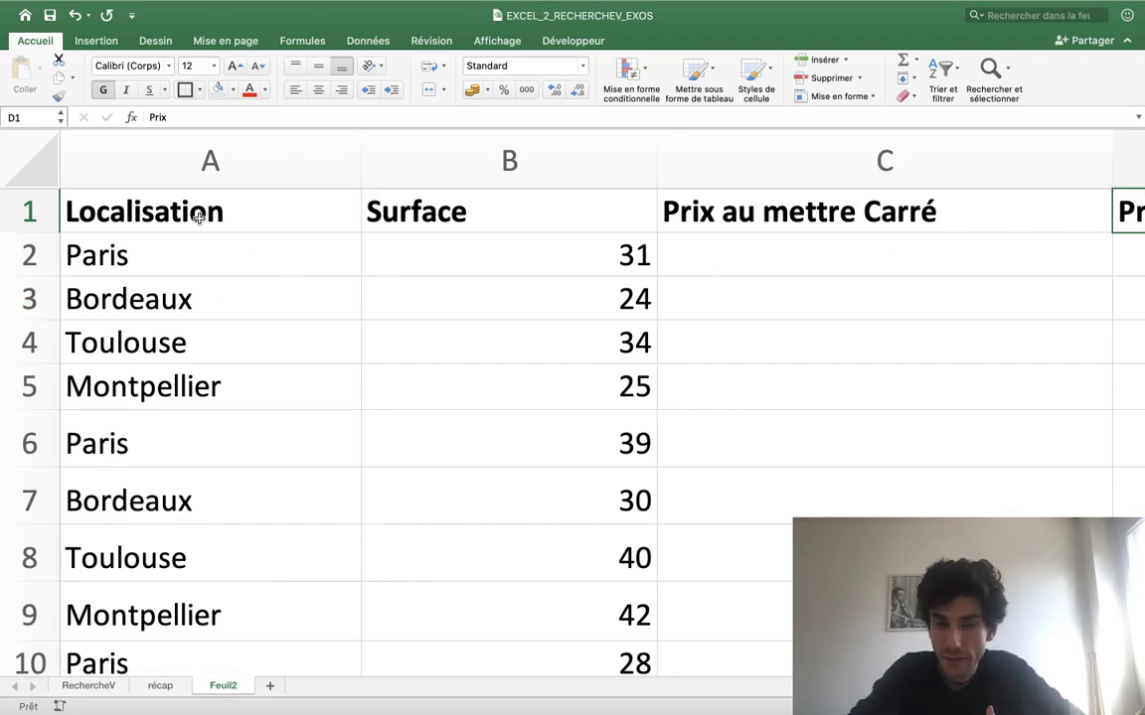
Enter the header Villes in the empty cell above Paris in the city price table
scroll(380, 274, right, 1)
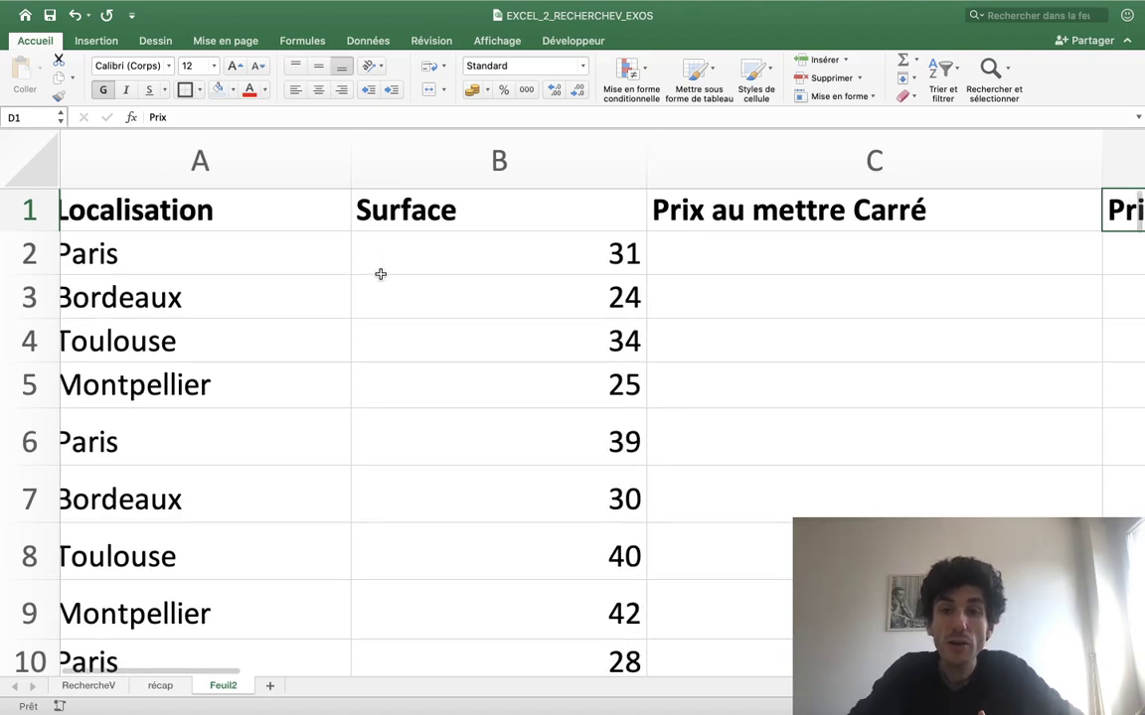
scroll(381, 275, right, 5)
scroll(380, 275, right, 3)
scroll(380, 274, left, 3)
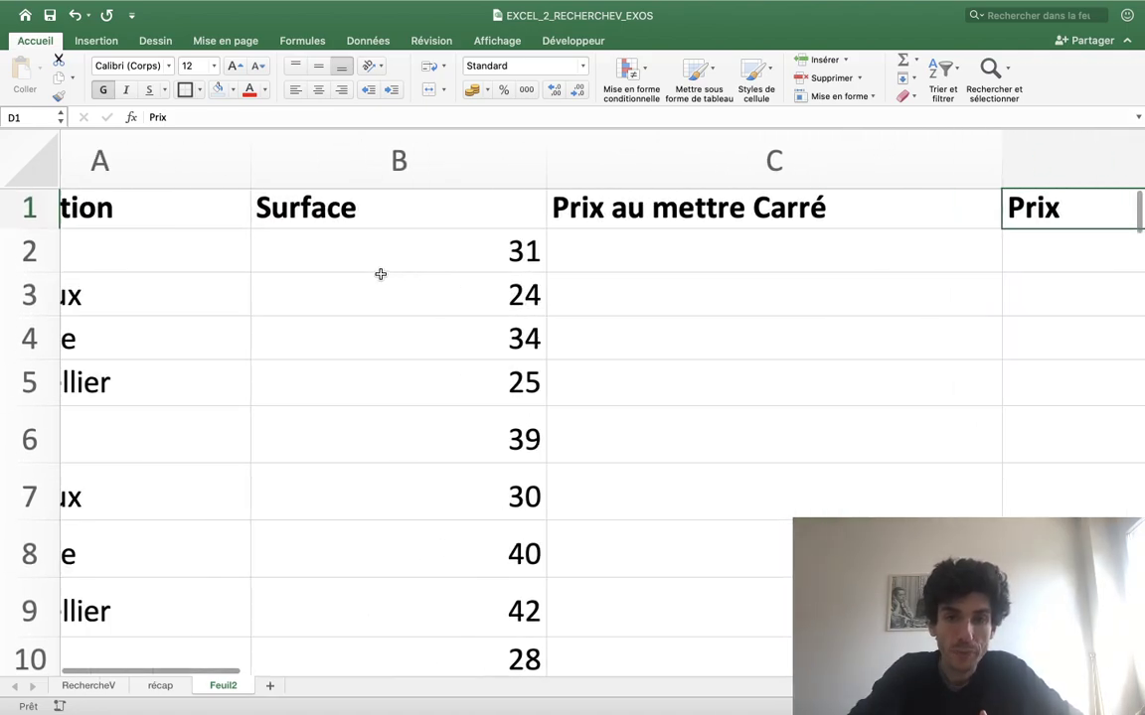
scroll(380, 274, left, 3)
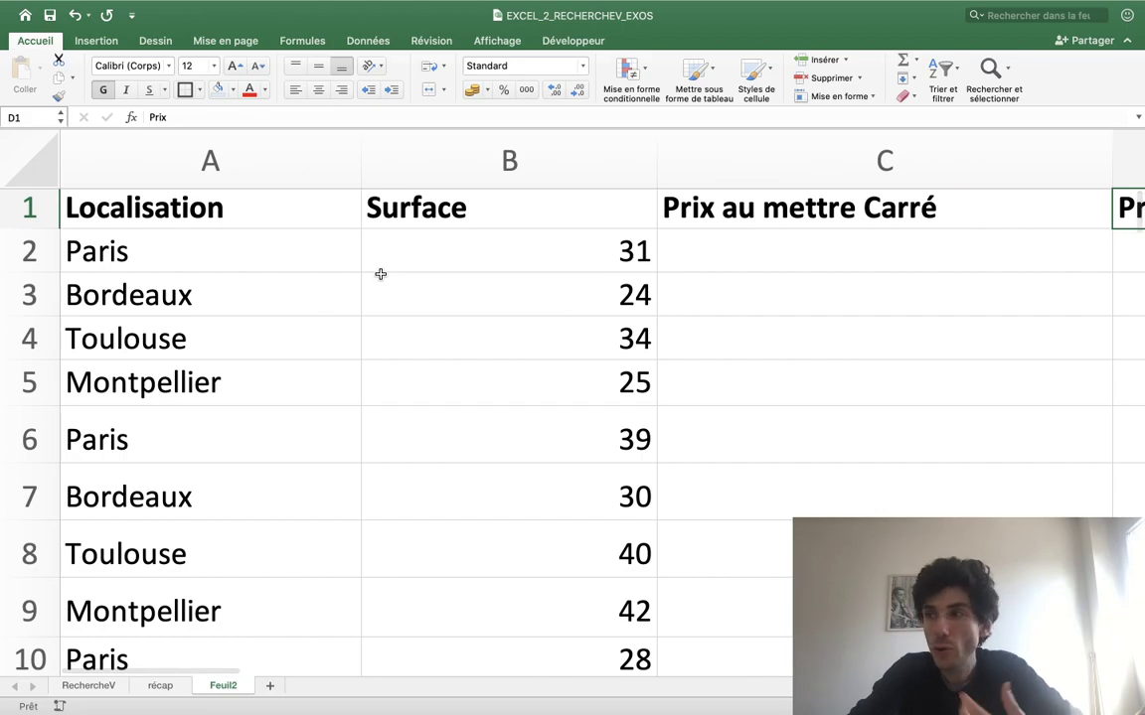
scroll(381, 274, right, 3)
scroll(380, 274, right, 1)
scroll(381, 274, right, 3)
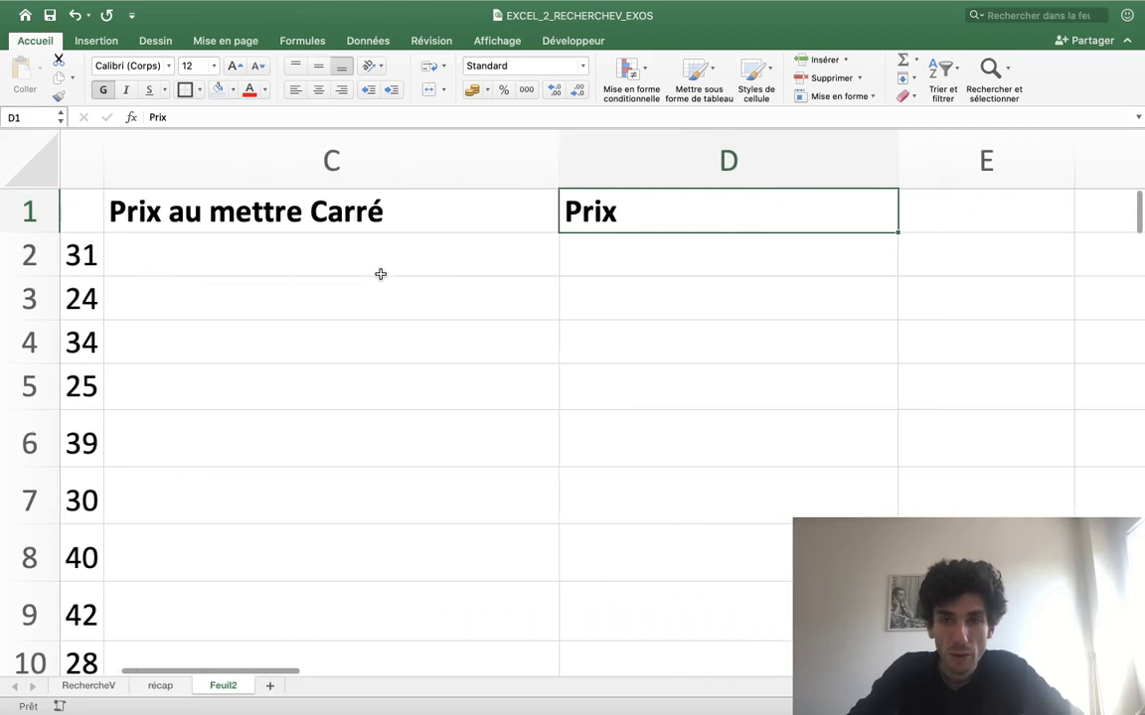
scroll(381, 274, down, 3)
scroll(378, 276, down, 2)
scroll(374, 278, right, 3)
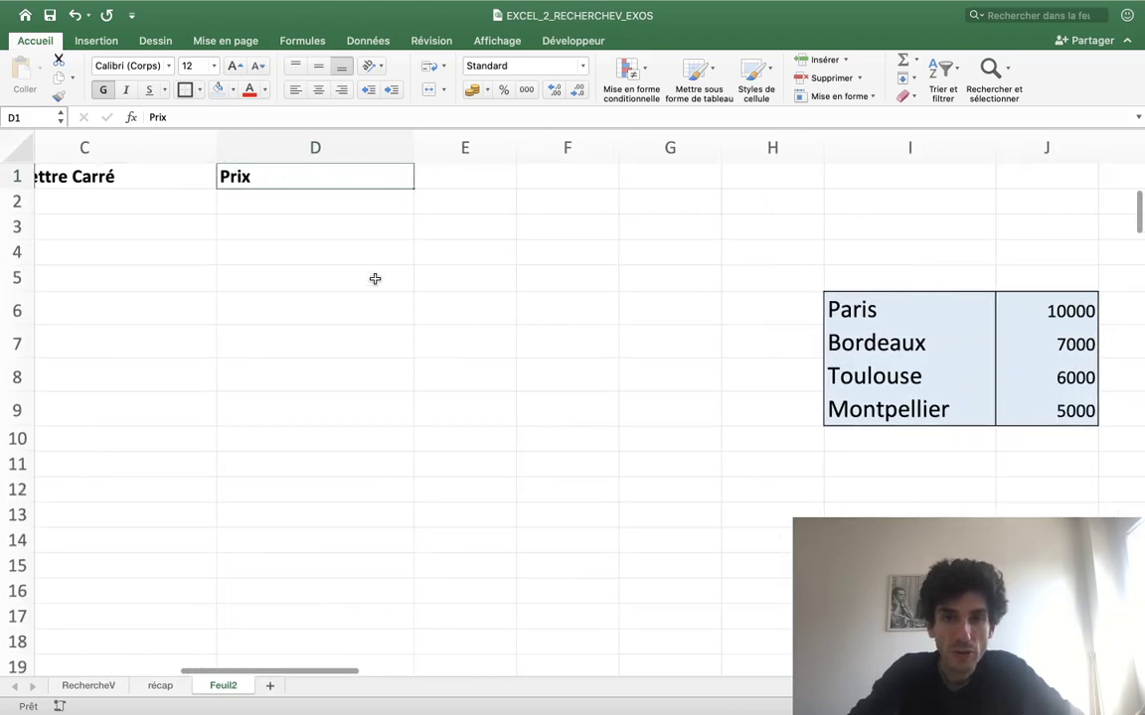
scroll(374, 278, right, 1)
scroll(374, 279, right, 2)
scroll(883, 323, up, 1)
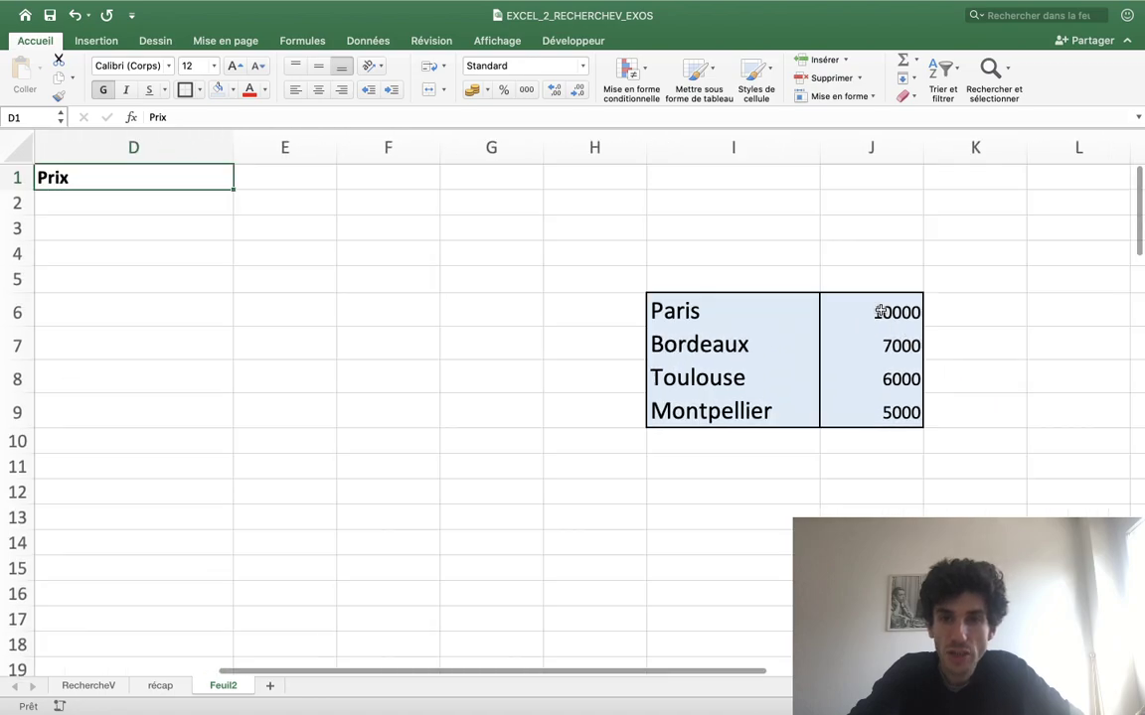
click(714, 302)
key(Return)
key(Return)
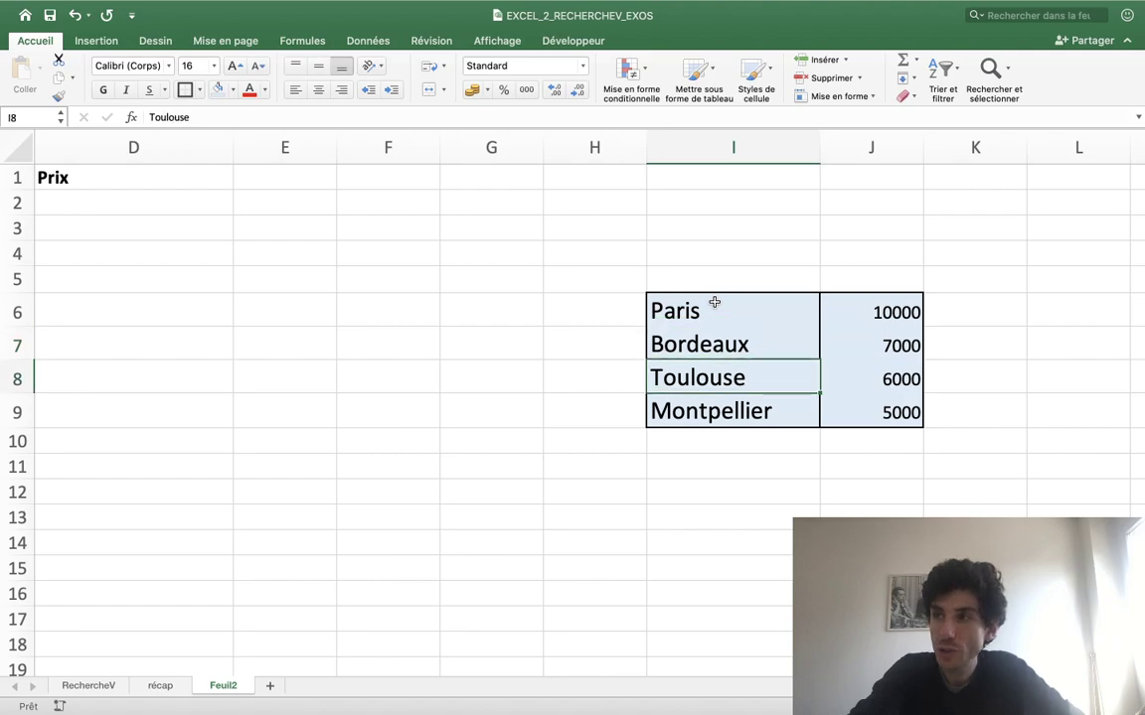
key(Return)
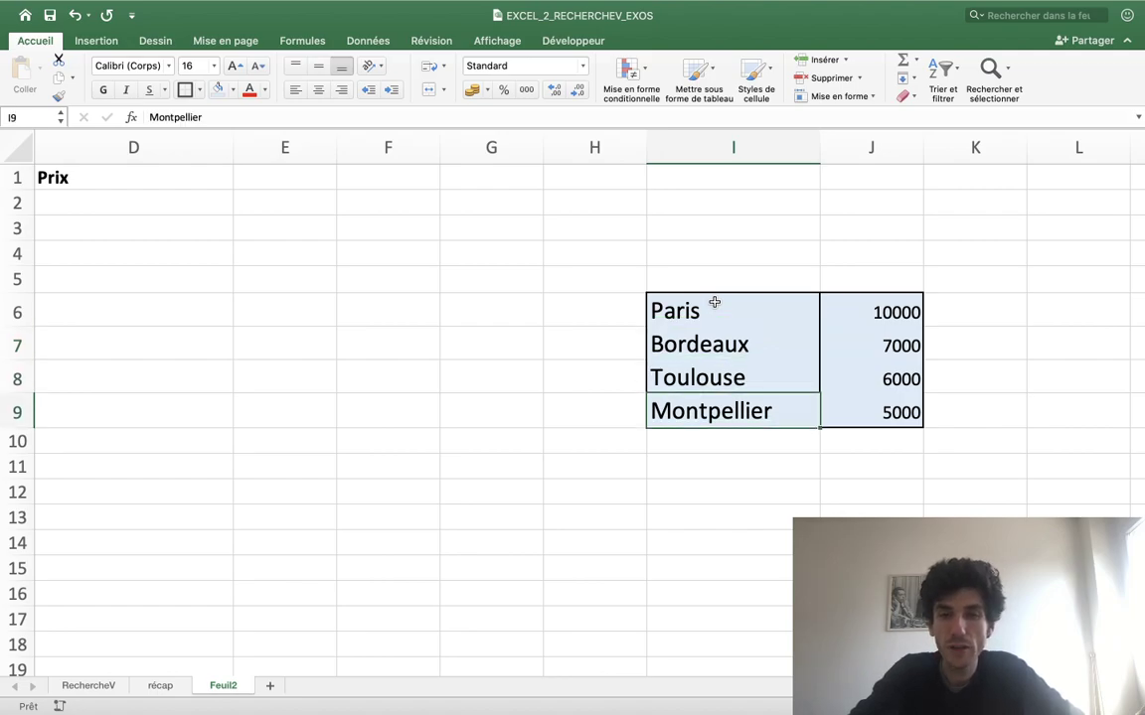
key(shift+Return)
key(shift+Return)
key(shift+Return)
key(Return)
key(Return)
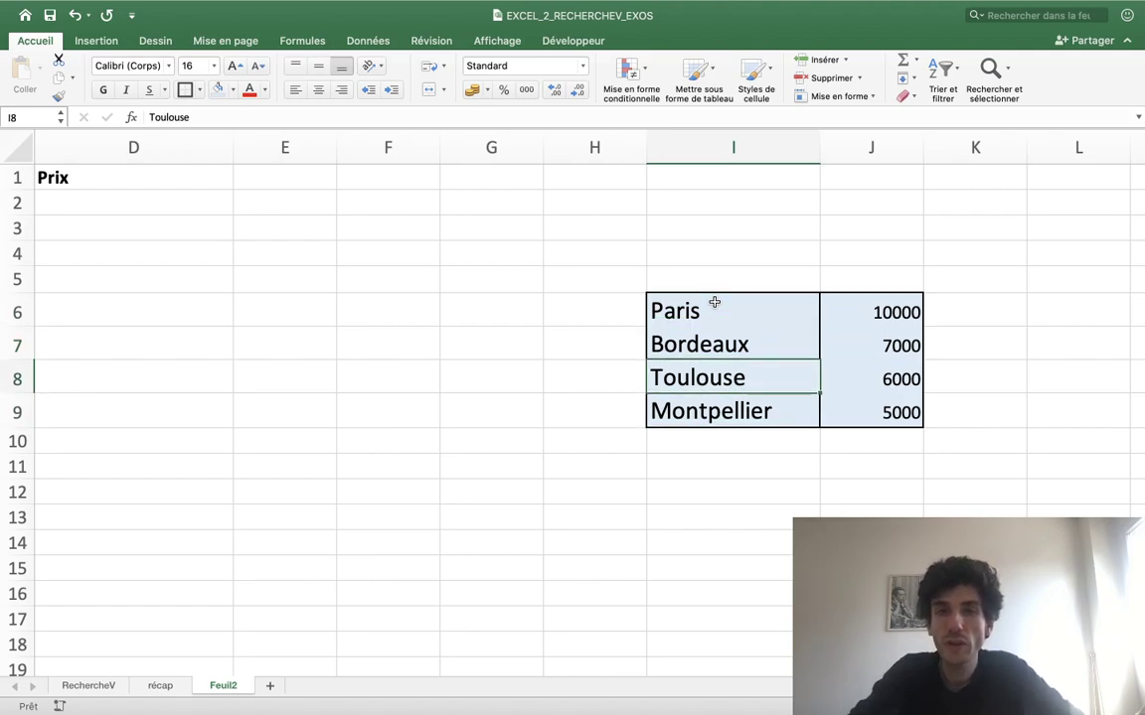
key(Down)
key(Up)
key(Up)
key(Up)
key(Up)
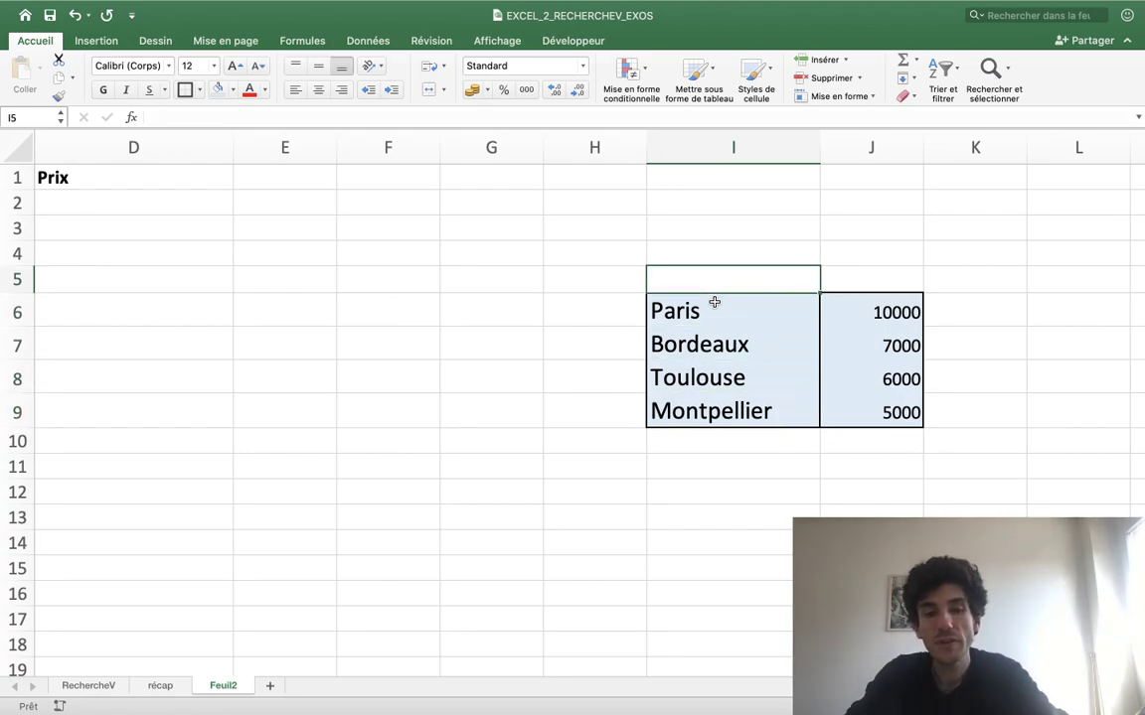
text(Villeq)
key(Return)
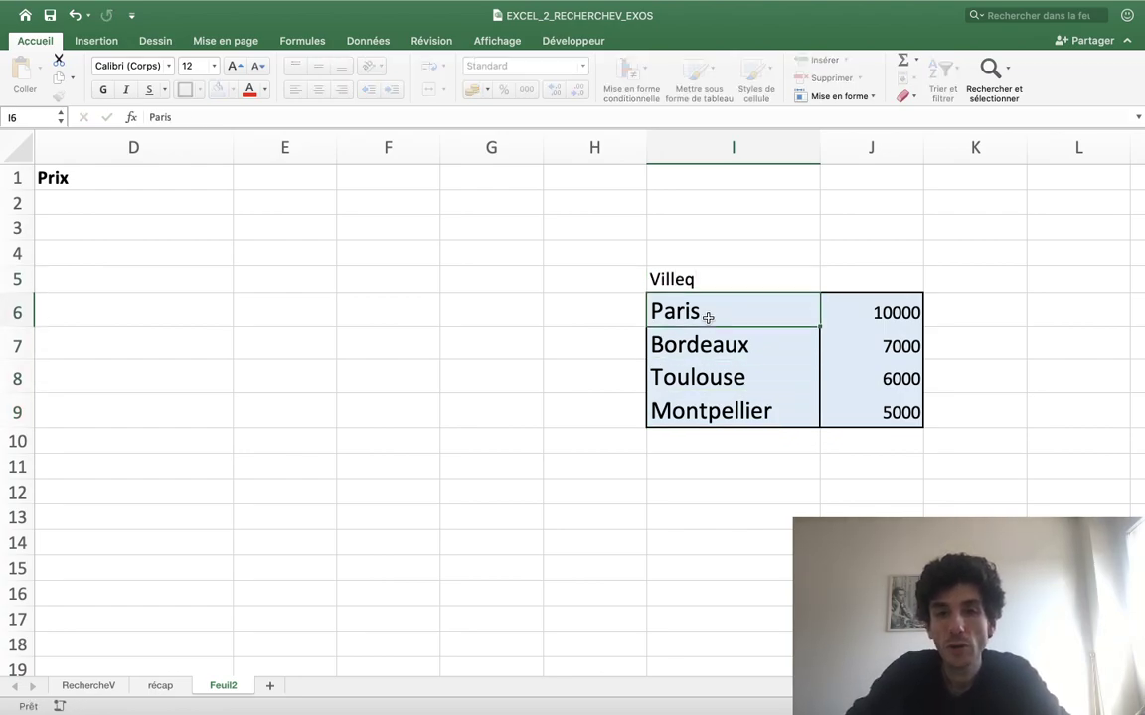
key(Up)
text(il)
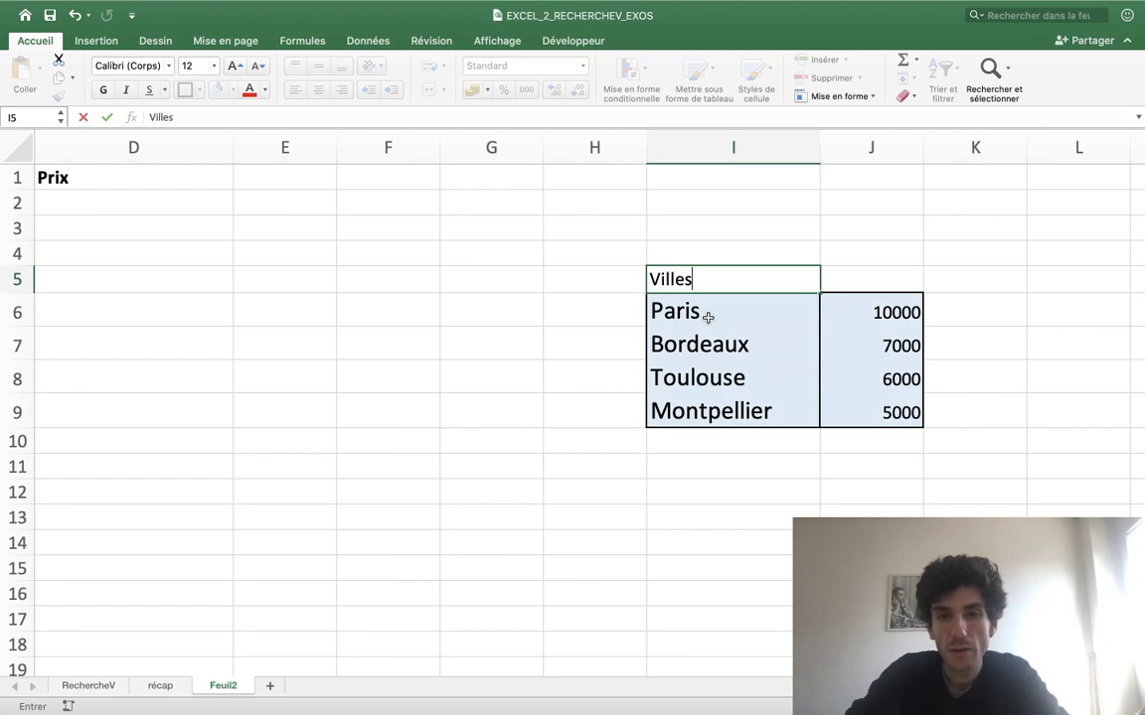
key(Tab)
text(Prix)
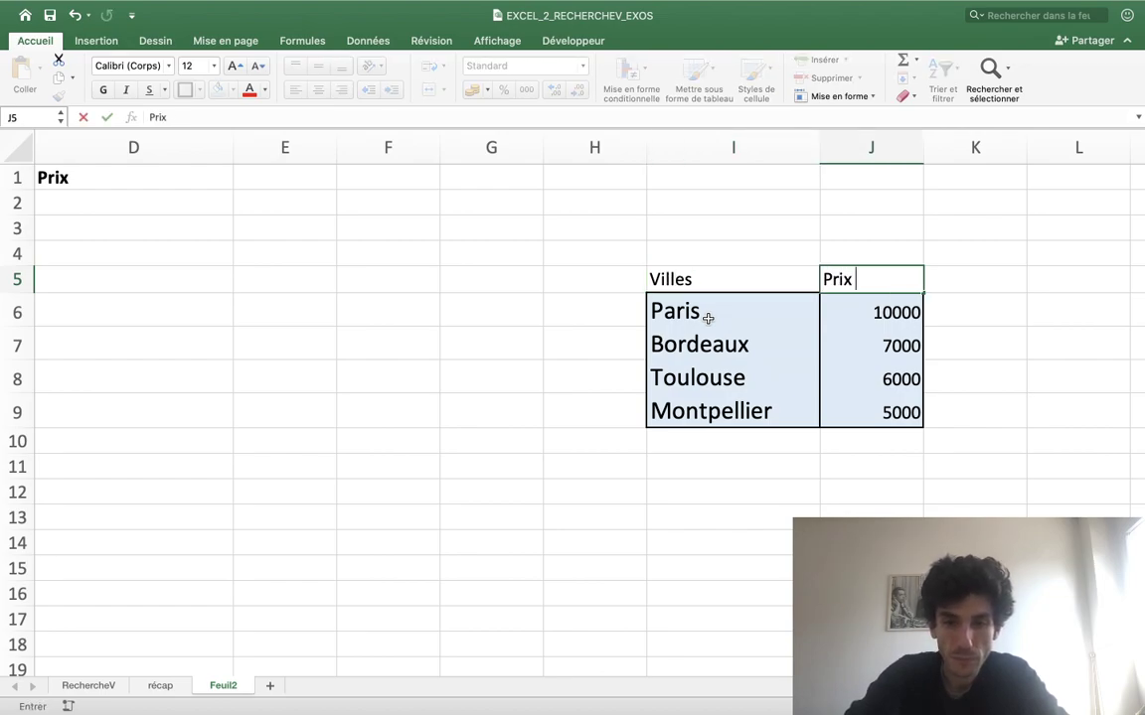
Enter the header Prix au M2 in the cell next to Villes
text(au)
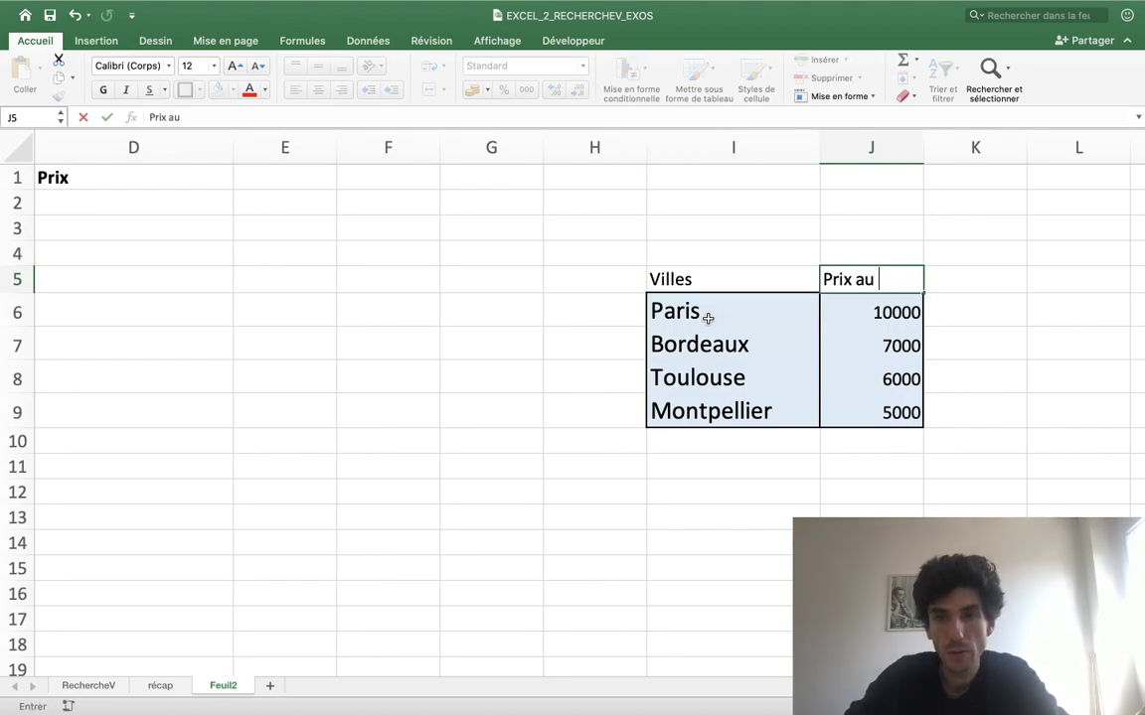
text( M)
key(Return)
key(Up)
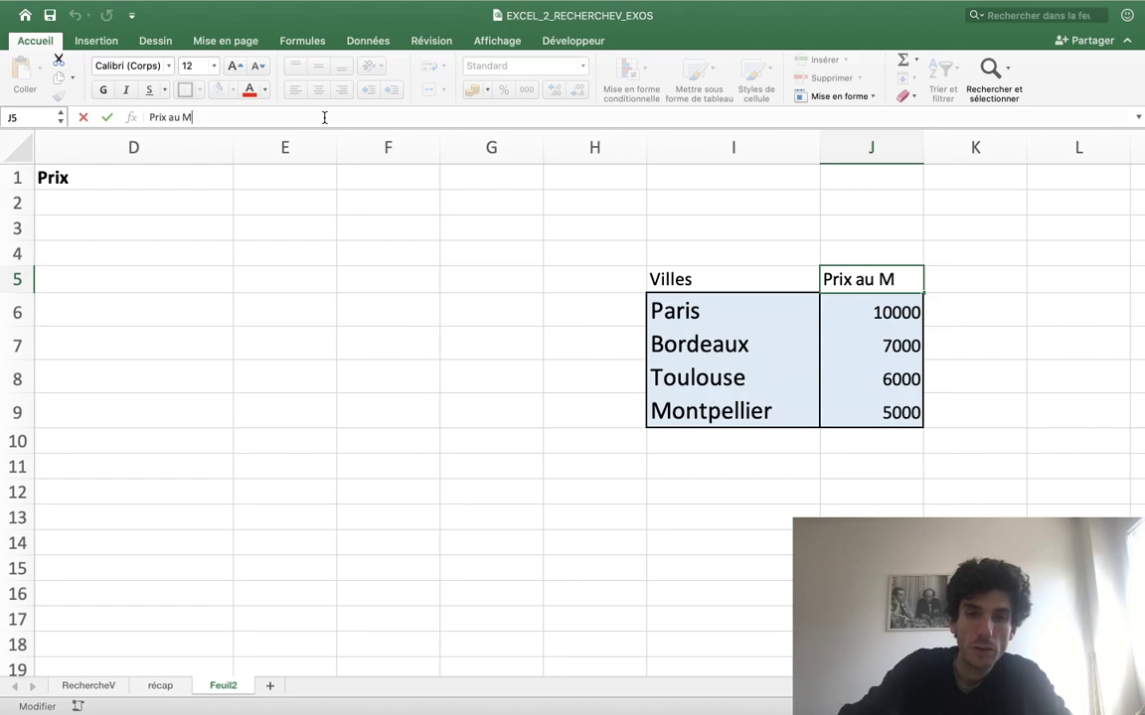
key(Return)
Make the Villes and Prix au M2 headers bold
key(Down)
key(Up)
key(Up)
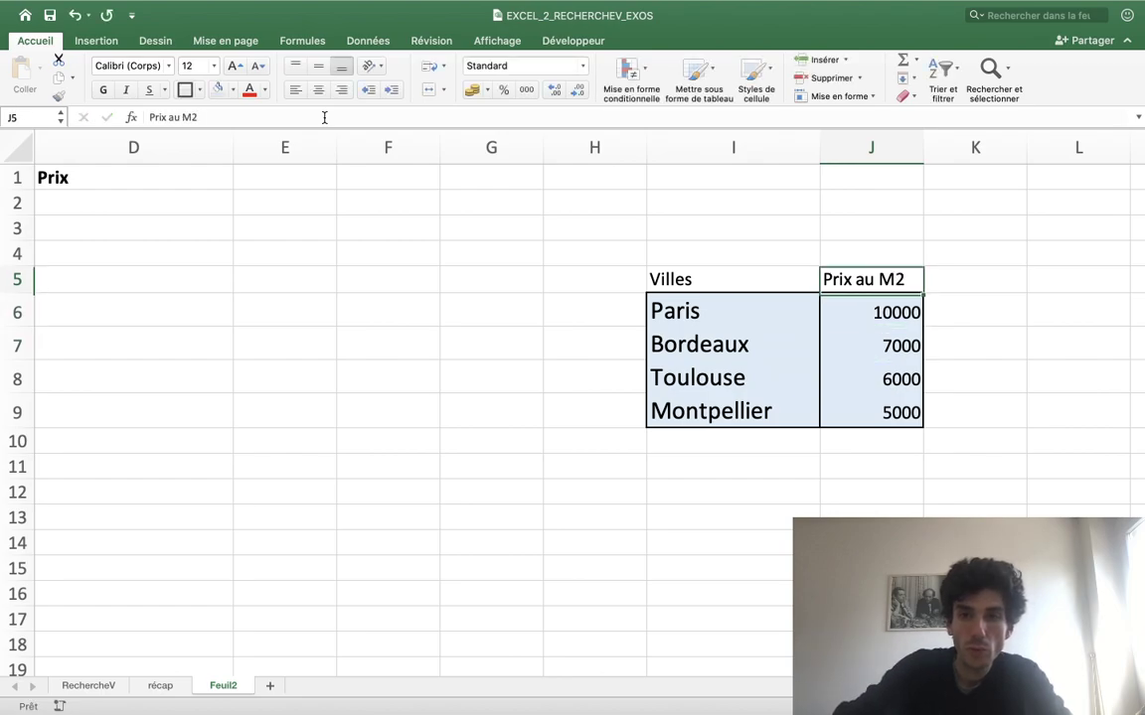
key(shift+Left)
key(super+b)
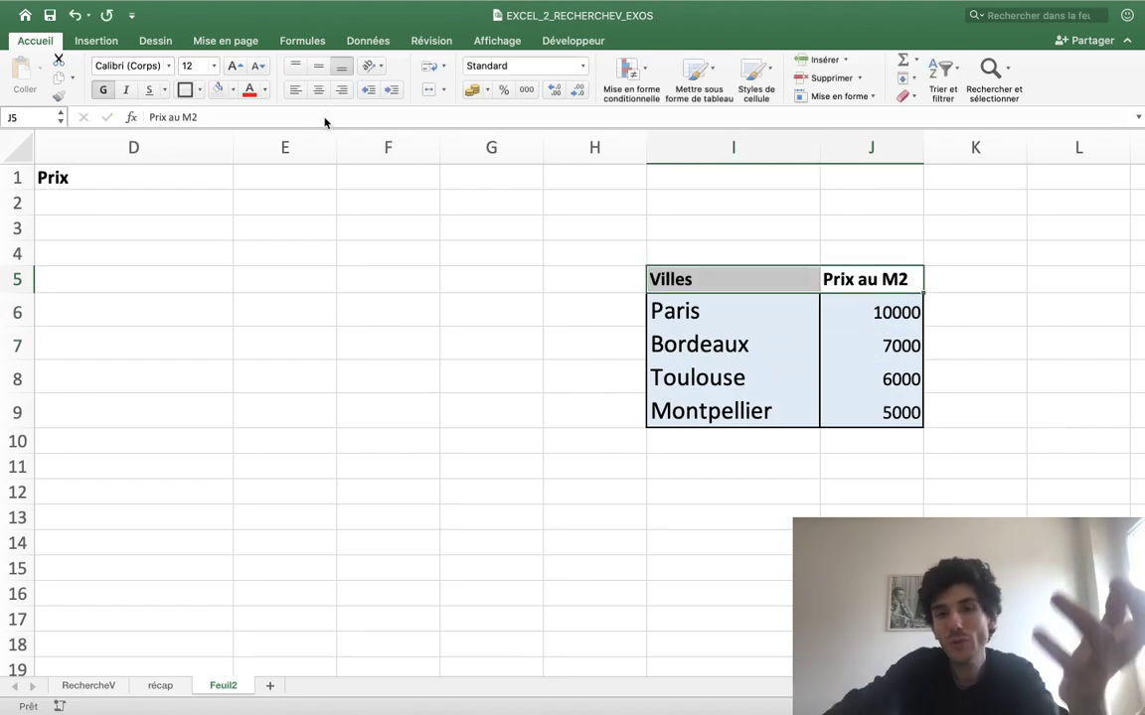
key(Left)
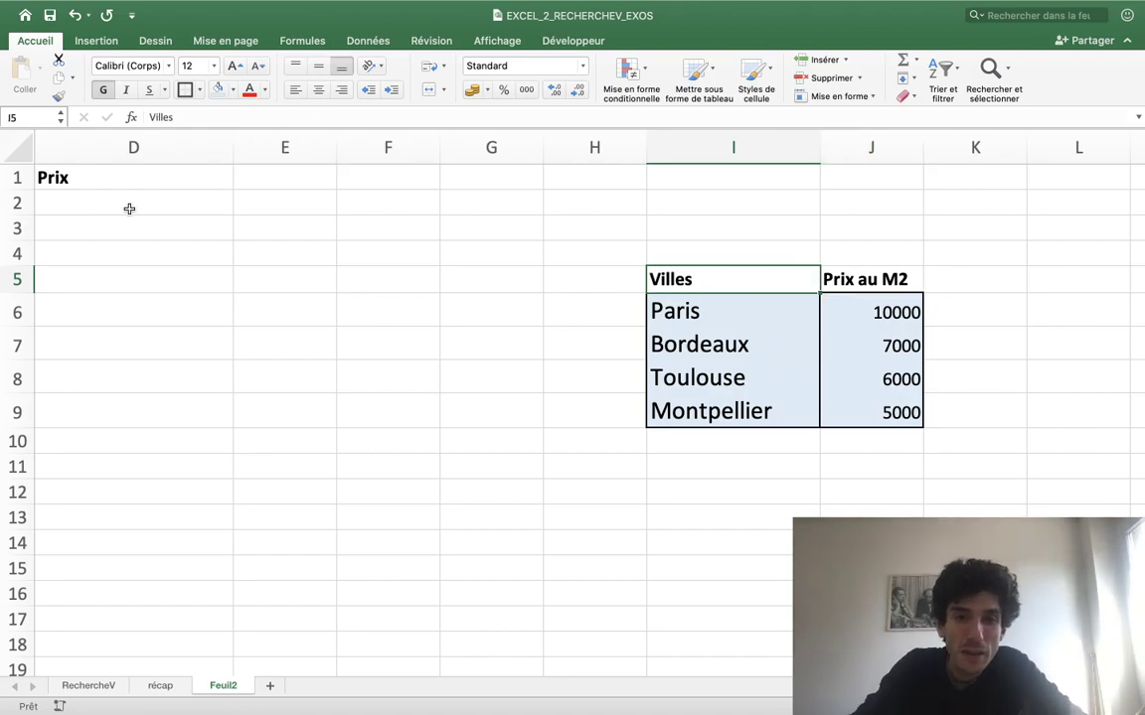
Switch the sheet to display formulas instead of their results
scroll(64, 314, left, 2)
scroll(63, 308, left, 5)
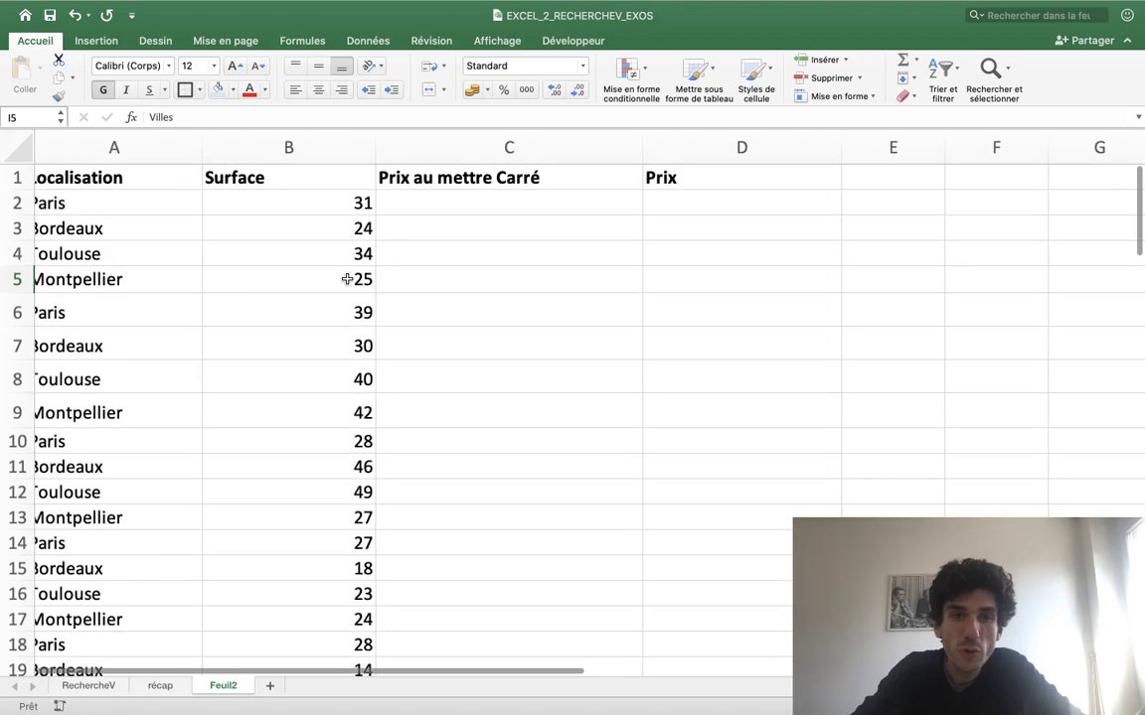
scroll(618, 258, right, 1)
scroll(618, 258, left, 2)
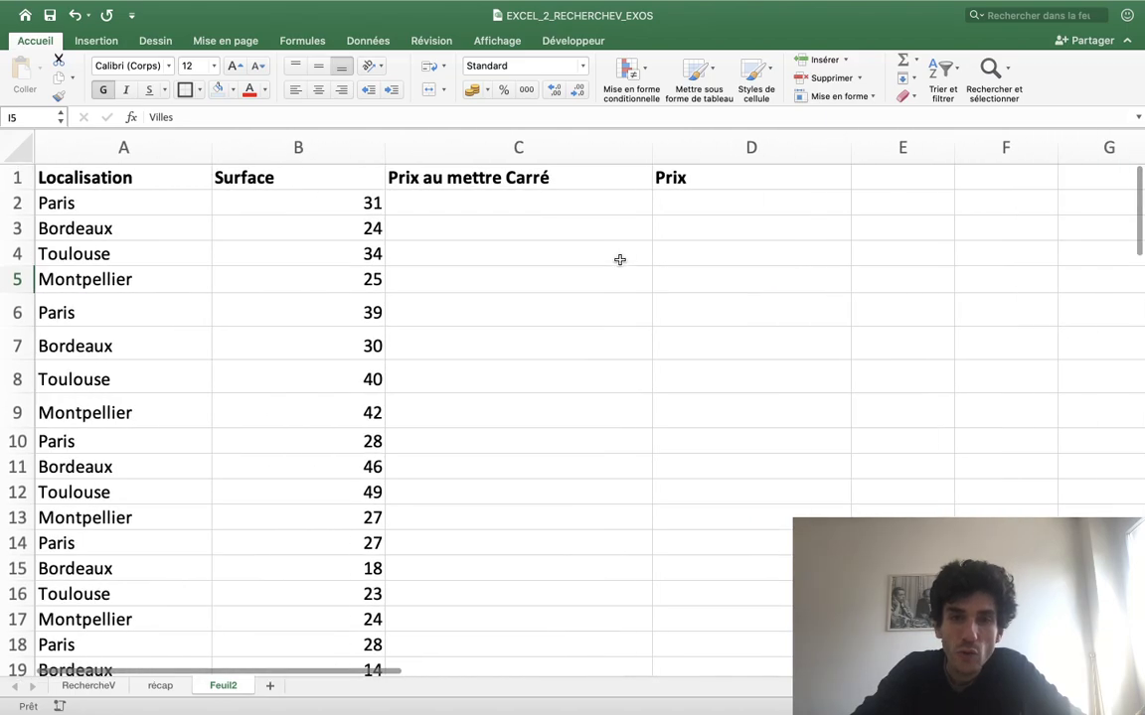
scroll(539, 387, down, 4)
scroll(539, 387, down, 5)
scroll(540, 386, down, 2)
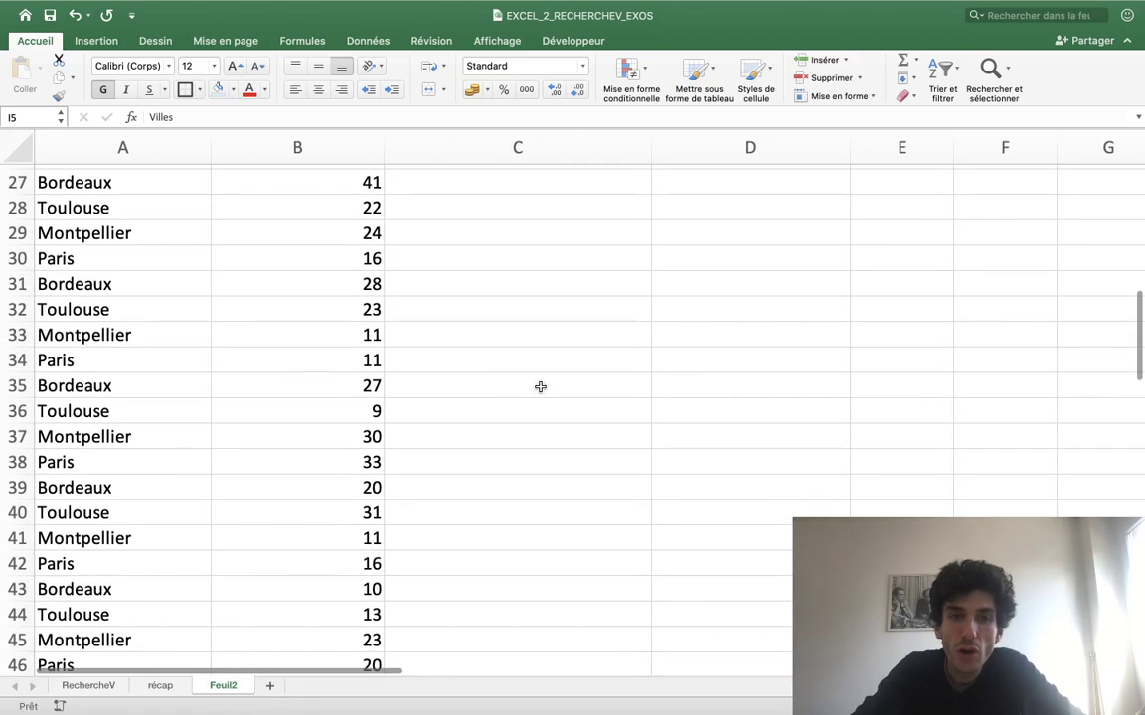
scroll(540, 387, down, 7)
scroll(539, 386, down, 1)
scroll(540, 386, down, 7)
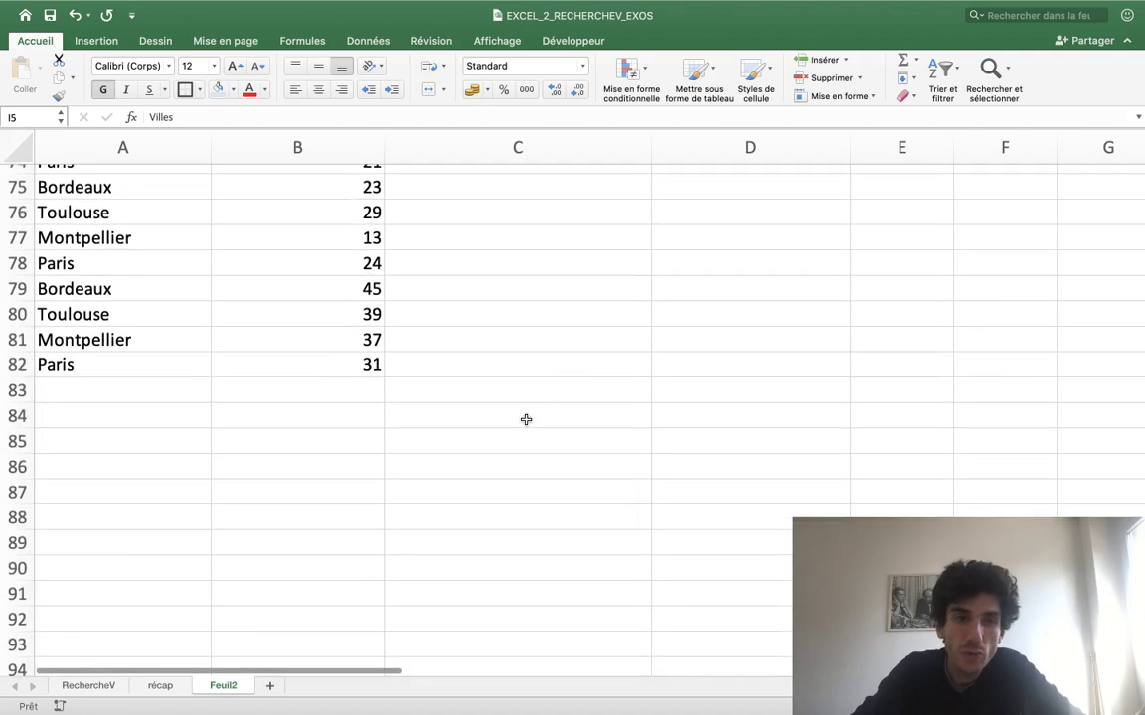
scroll(524, 418, up, 1)
scroll(525, 419, up, 12)
scroll(525, 419, up, 10)
scroll(525, 419, up, 3)
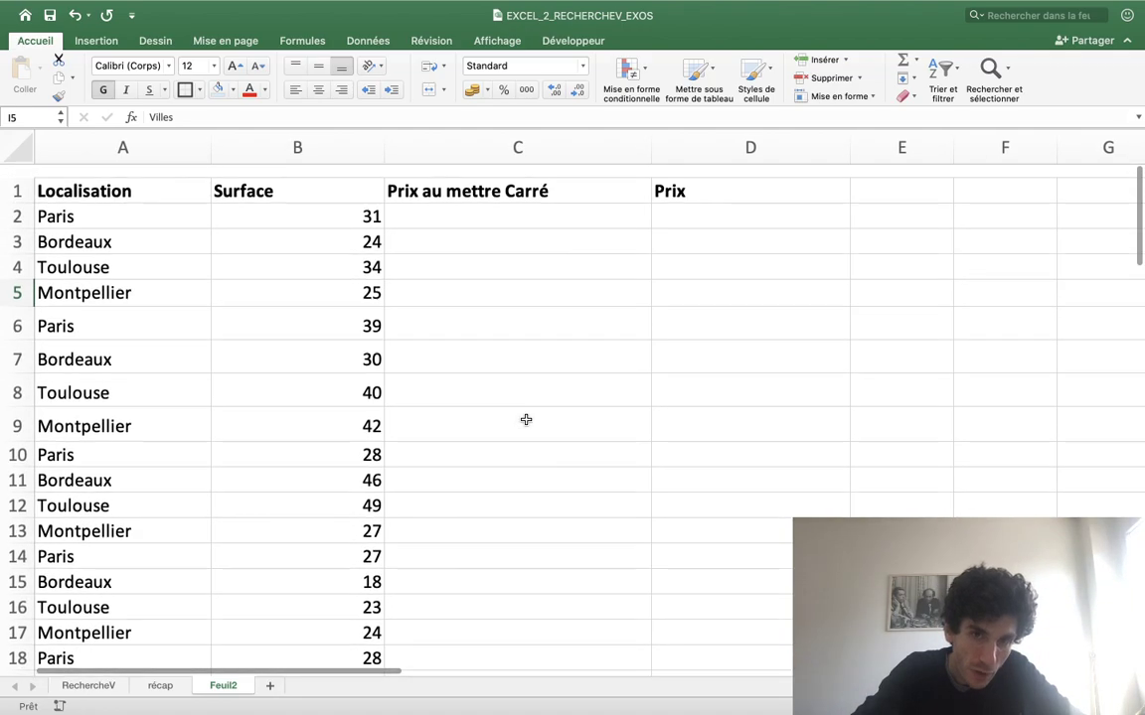
scroll(526, 419, right, 1)
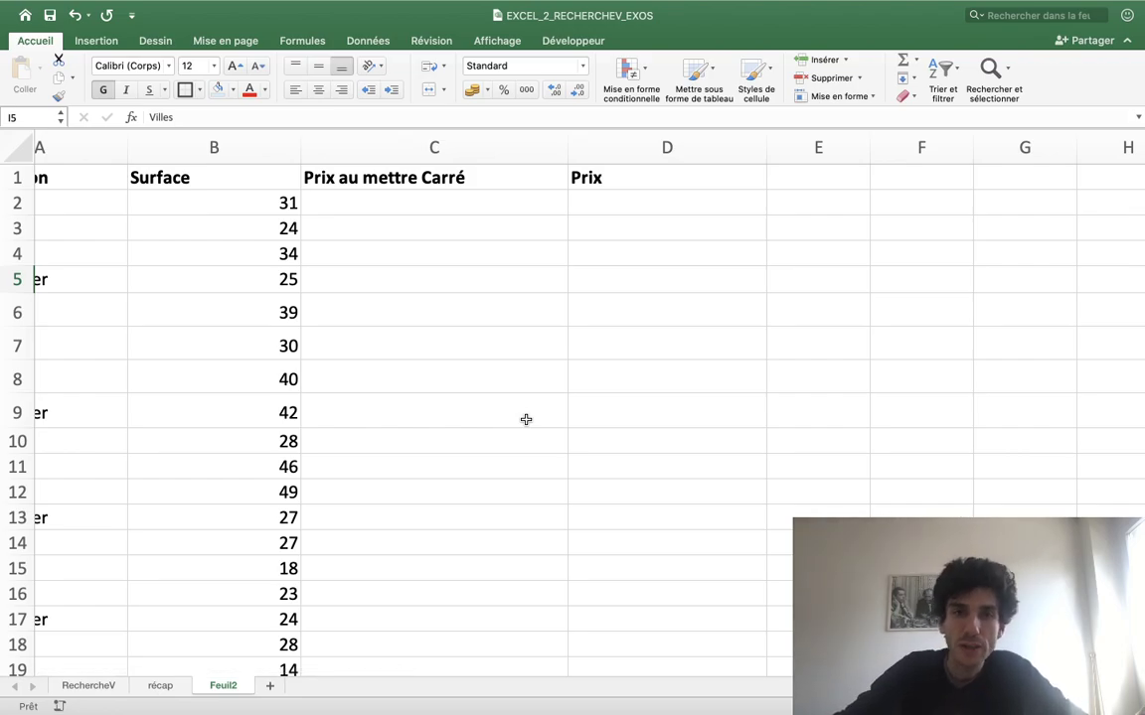
click(474, 205)
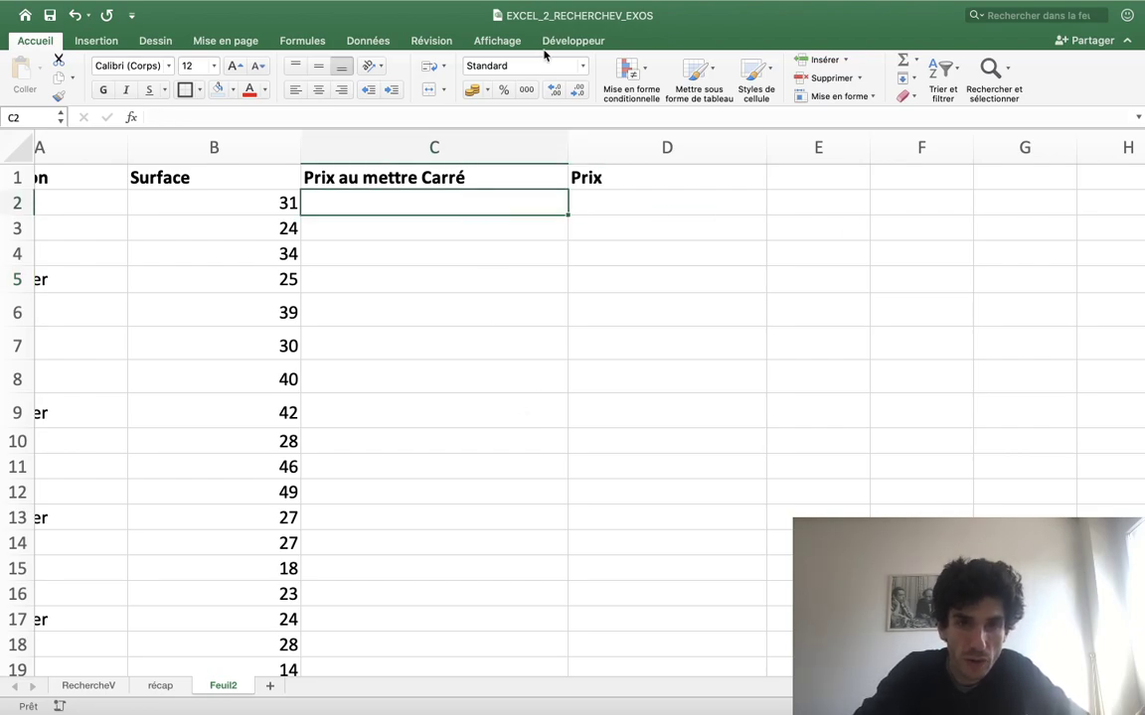
click(500, 41)
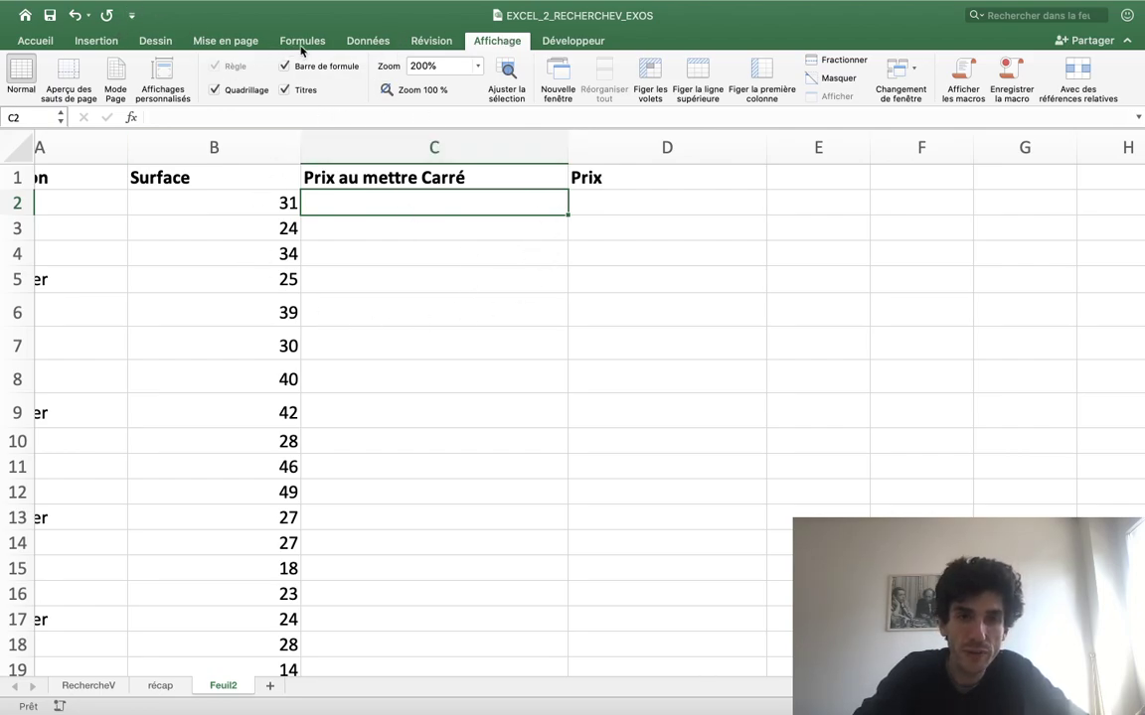
scroll(370, 227, left, 3)
scroll(373, 231, up, 2)
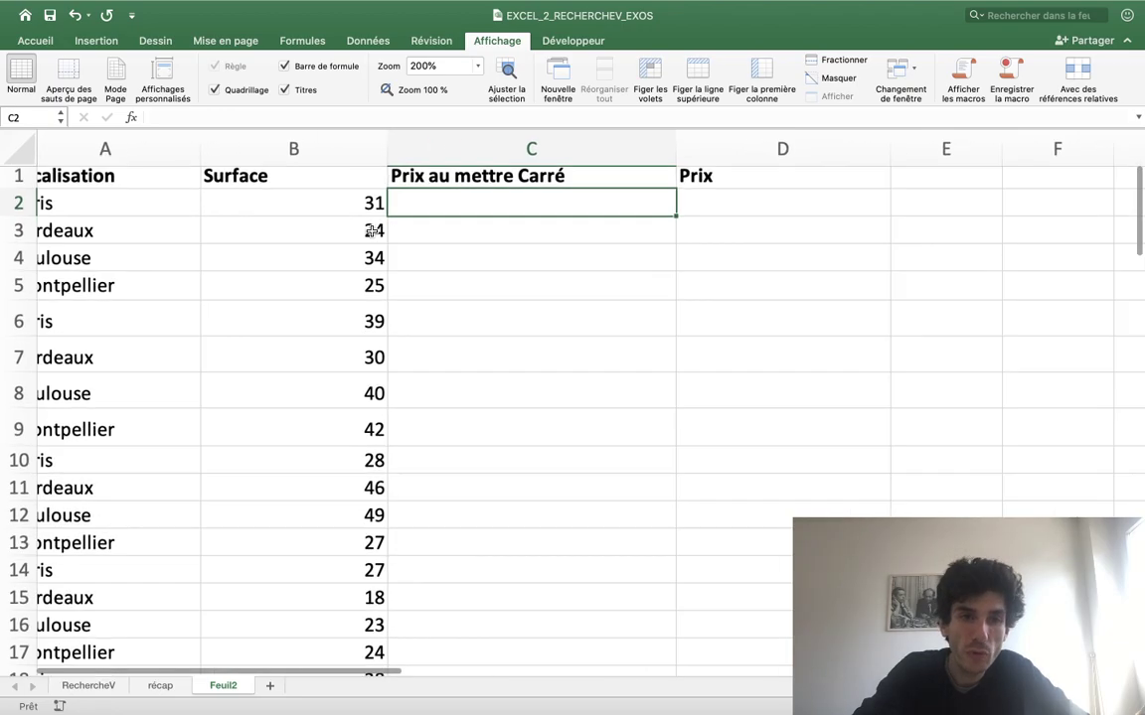
scroll(373, 229, up, 3)
scroll(387, 239, down, 3)
scroll(415, 250, down, 2)
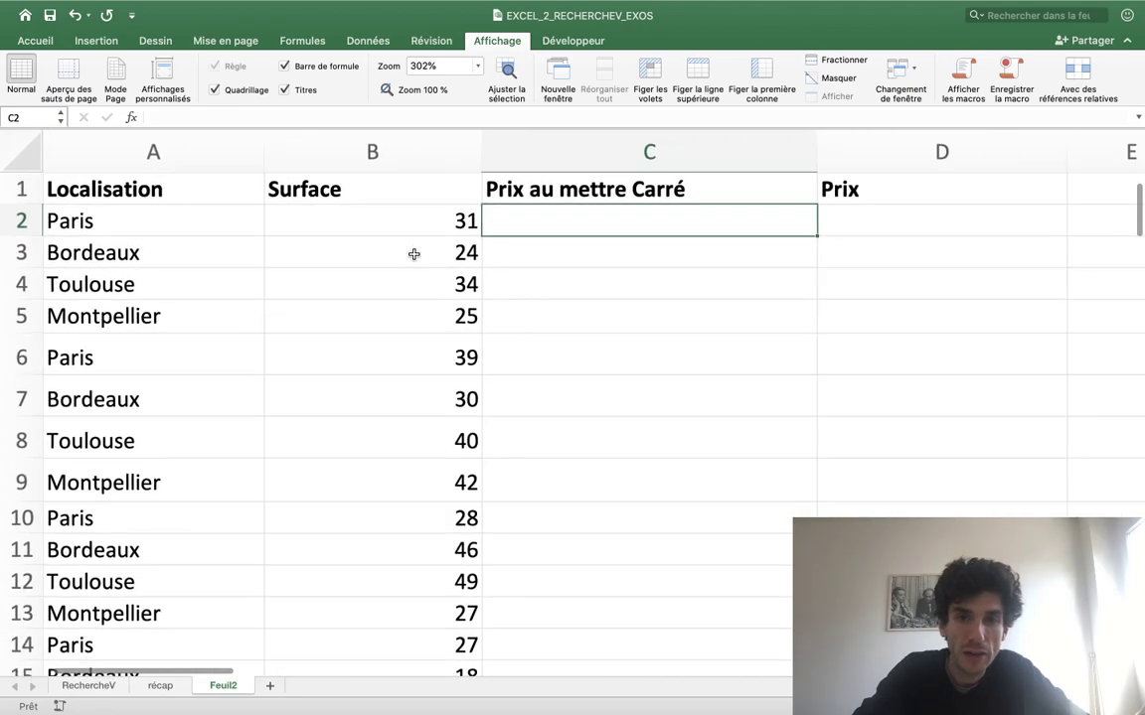
scroll(414, 255, up, 4)
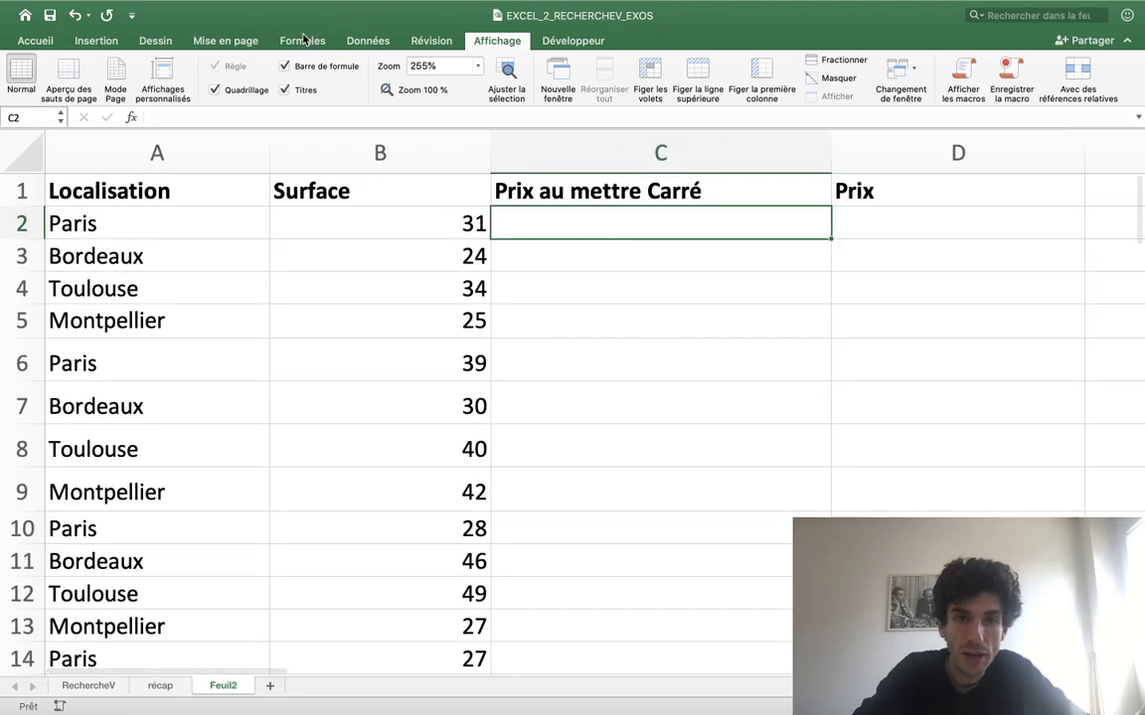
click(302, 39)
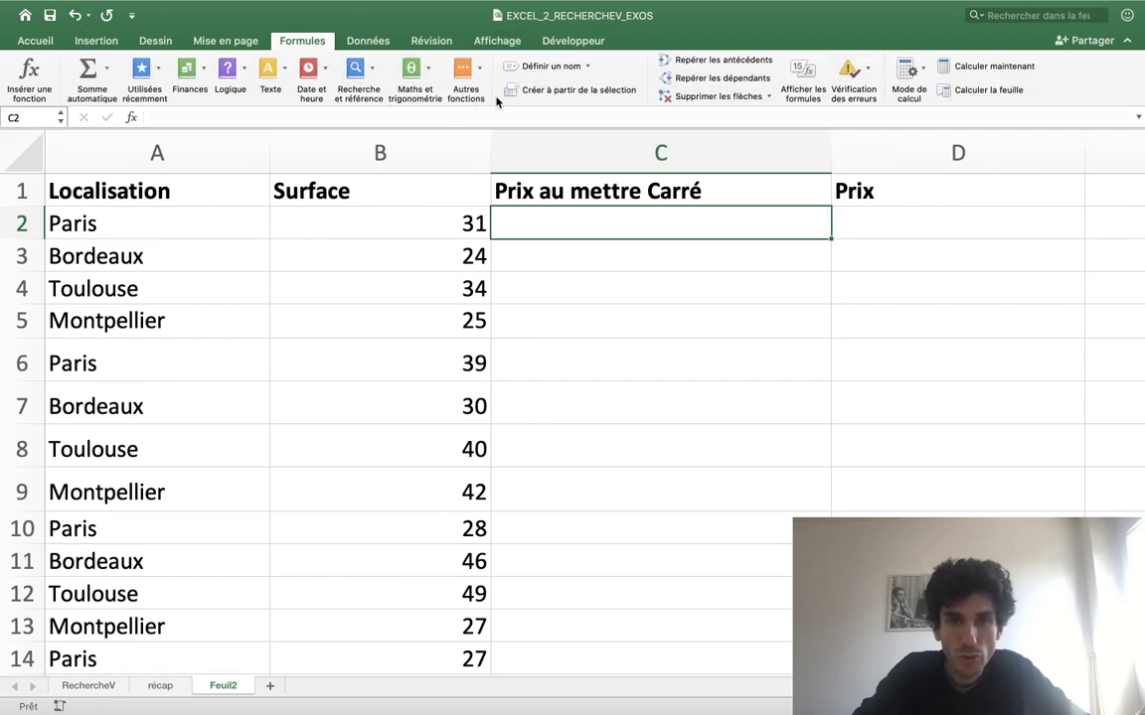
click(787, 88)
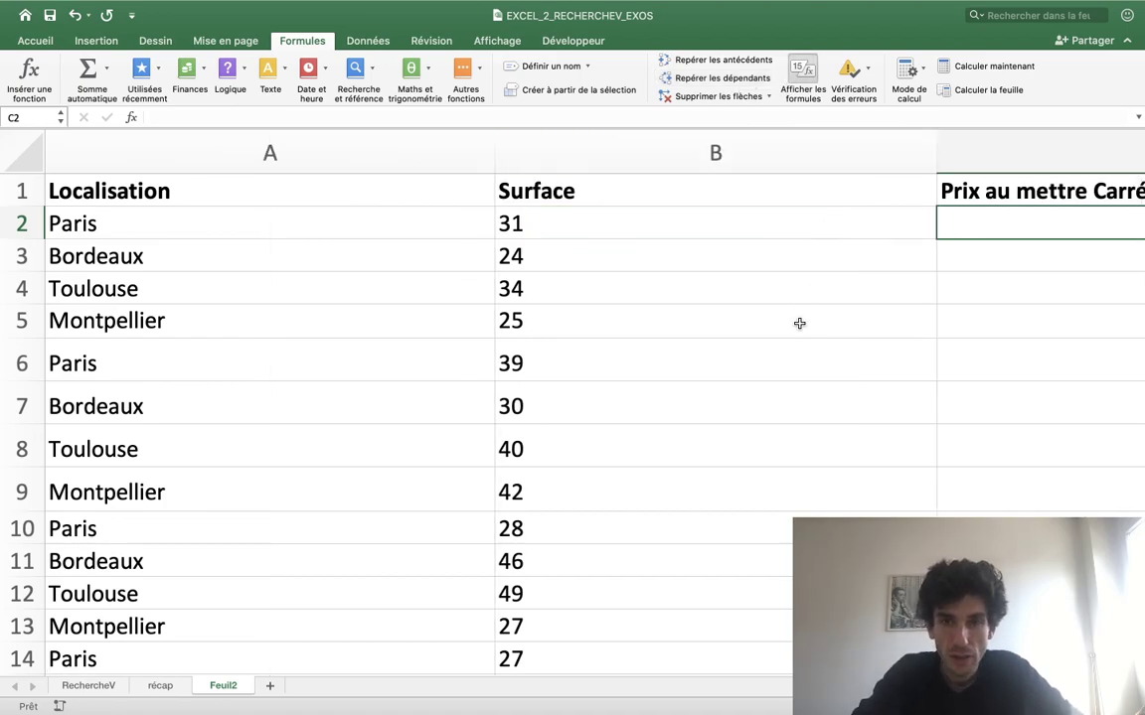
Narrow the Surface column, auto-fit Localisation, and select C2 under Prix au mettre Carré
scroll(798, 323, down, 3)
scroll(802, 330, right, 2)
scroll(801, 330, left, 2)
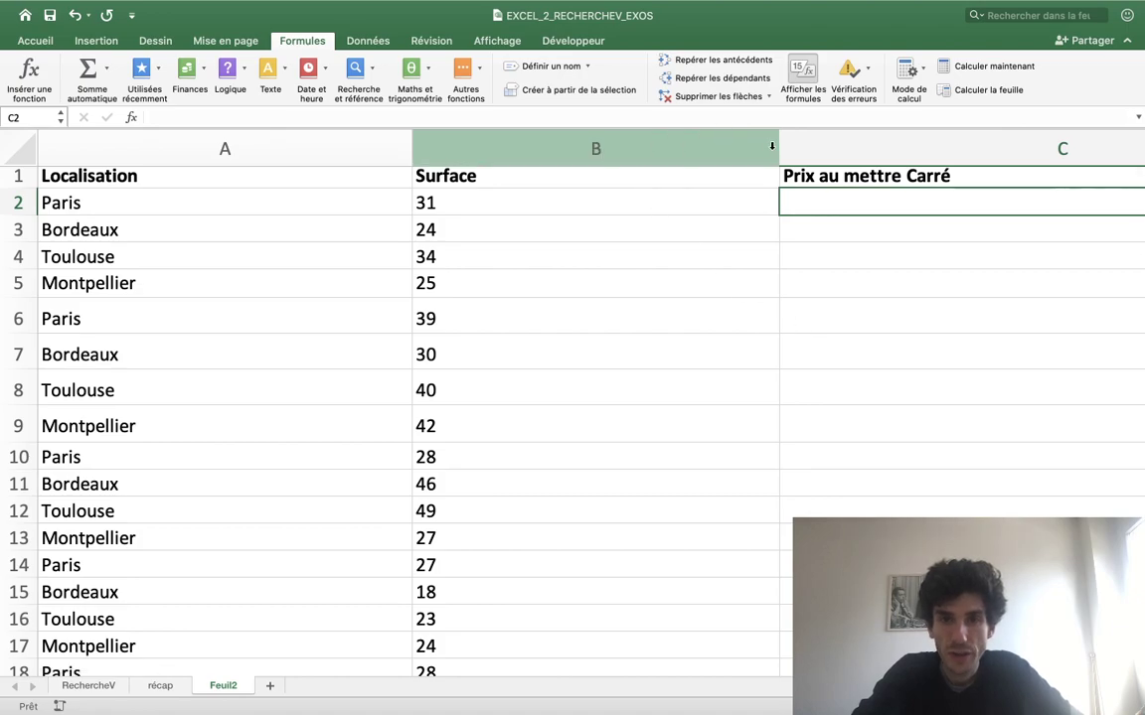
drag(780, 139, 490, 139)
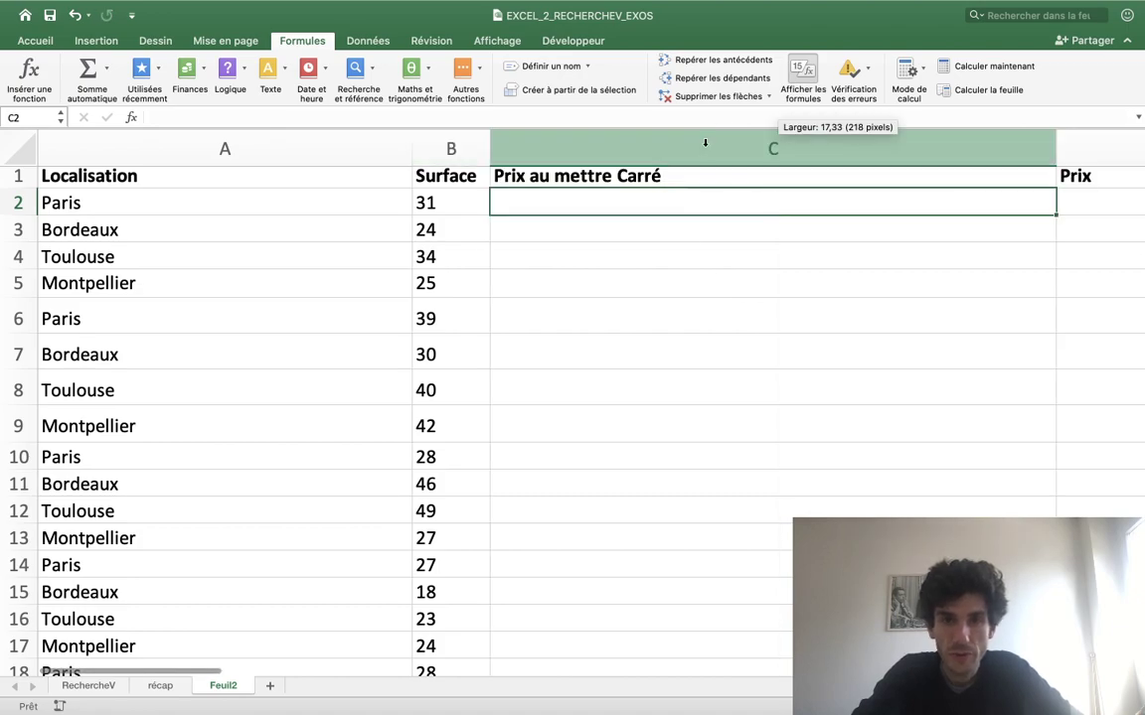
click(405, 139)
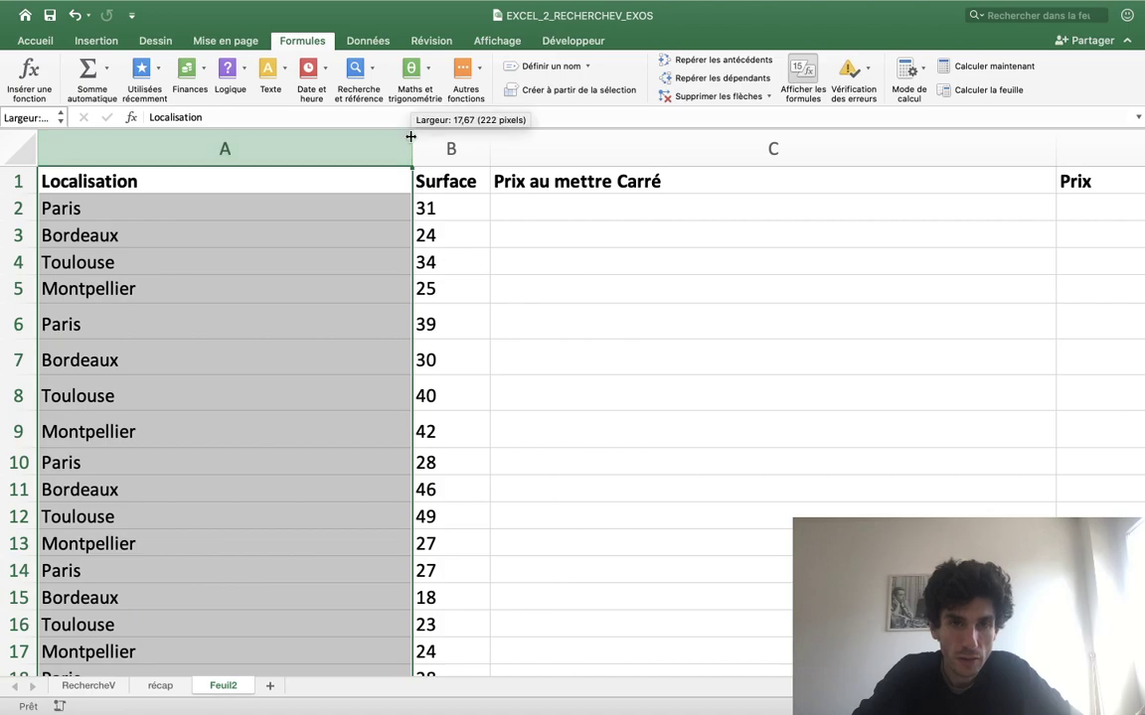
double_click(410, 139)
scroll(288, 227, up, 3)
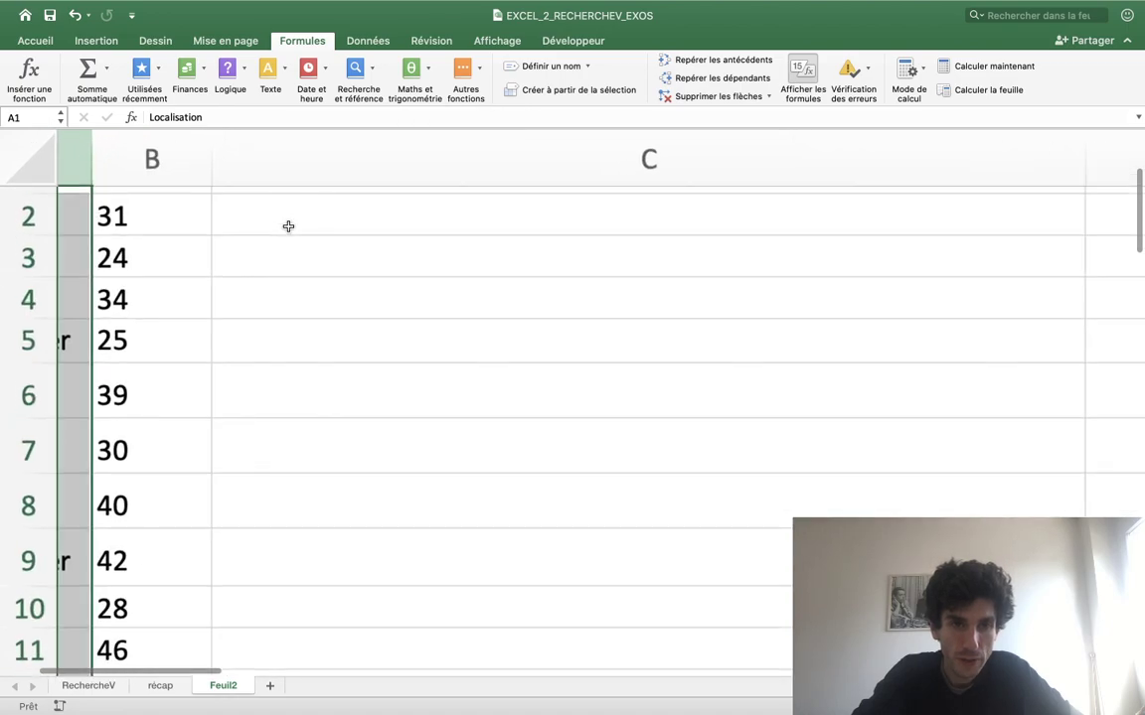
click(399, 250)
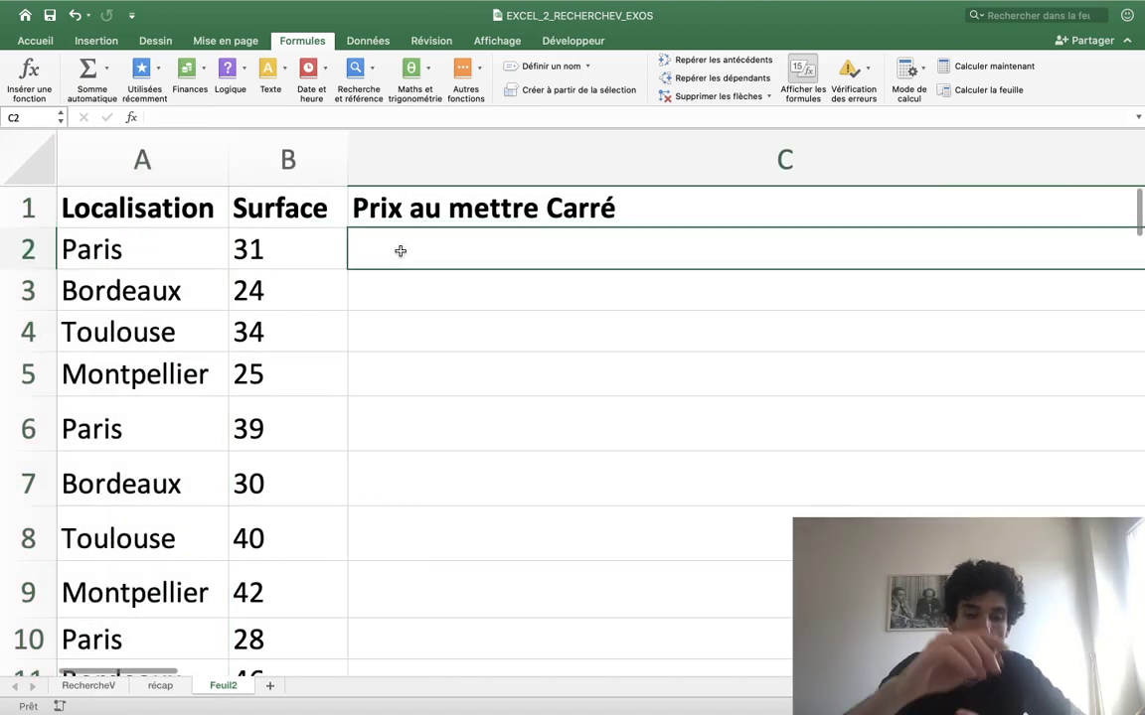
Begin the formula =recherchev( in cell C2
text(=)
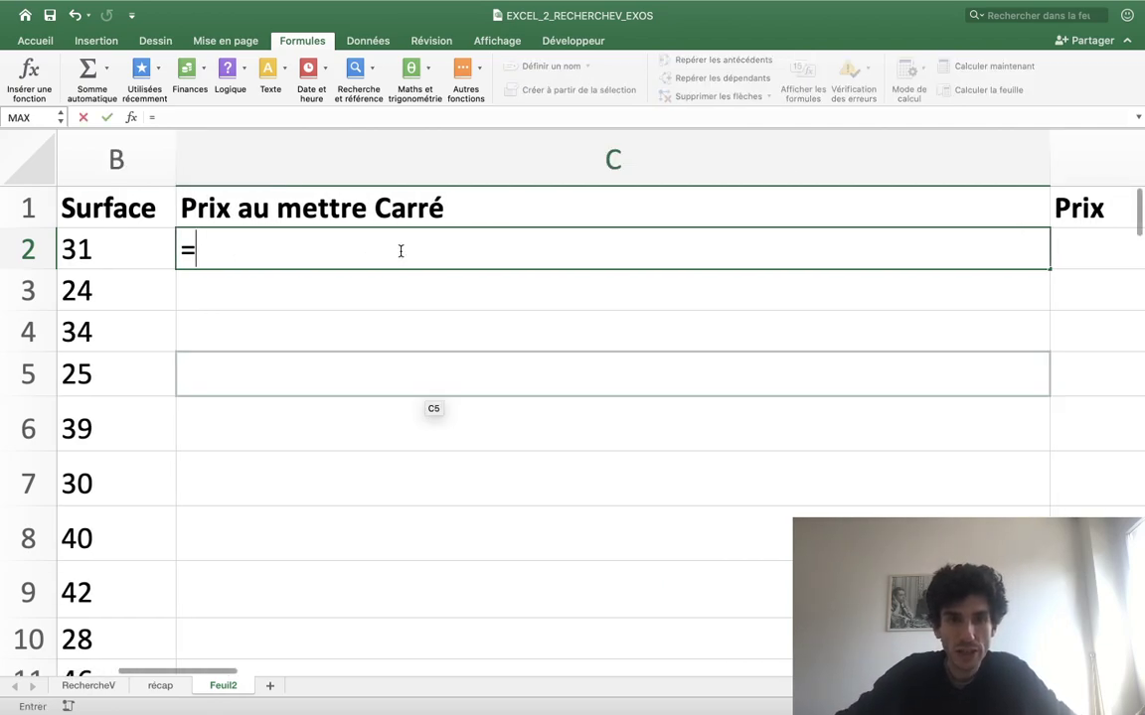
text(rech)
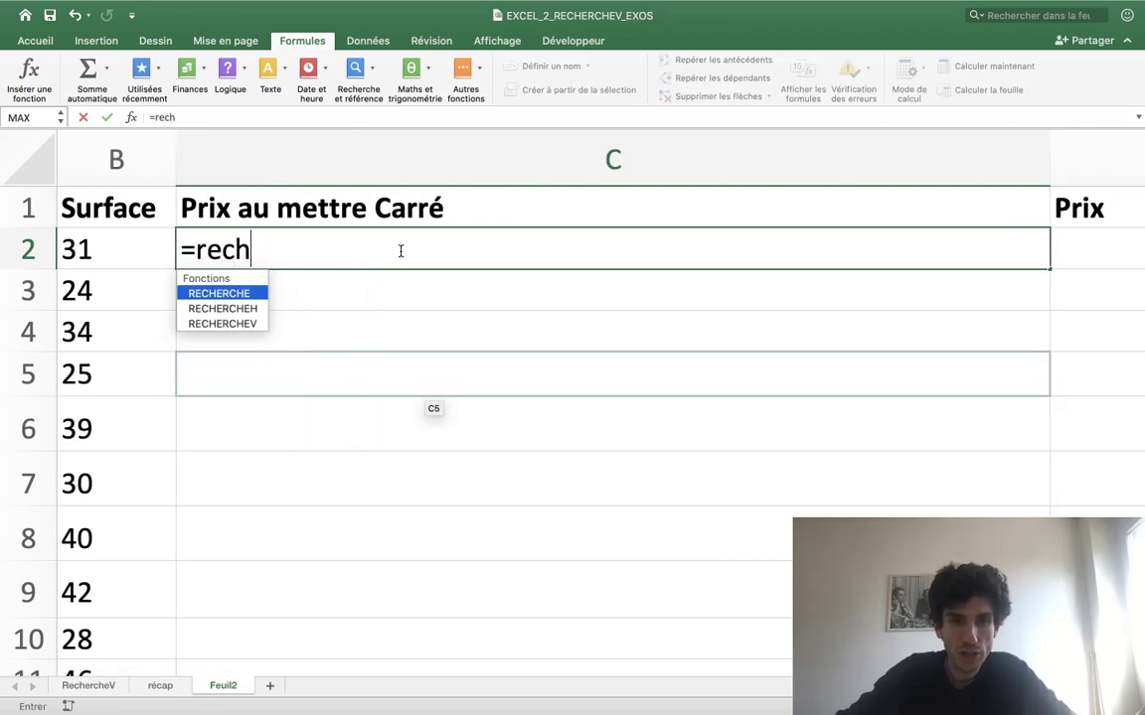
text(erche)
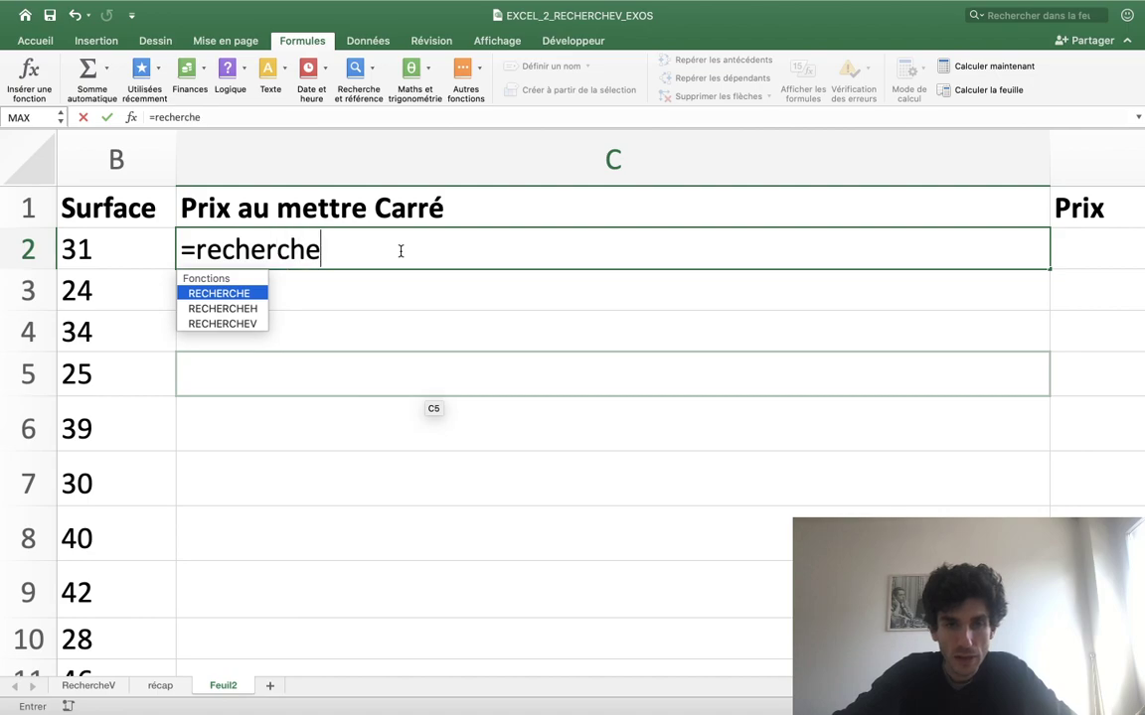
text(v()
key(BackSpace)
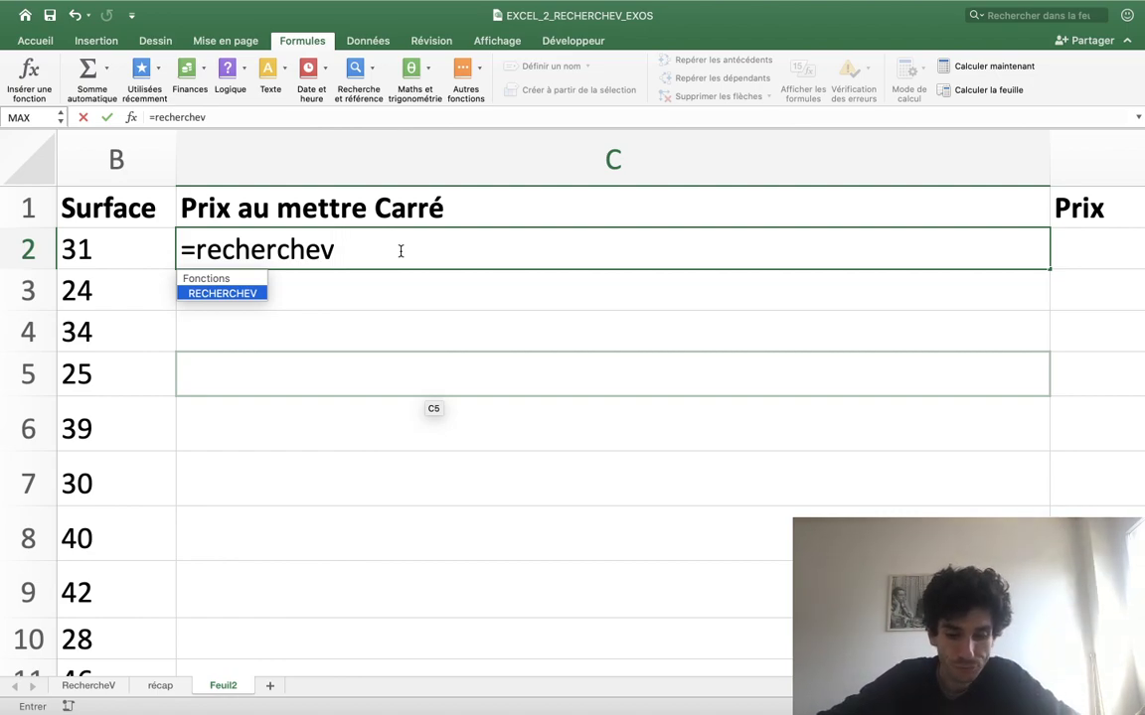
text(()
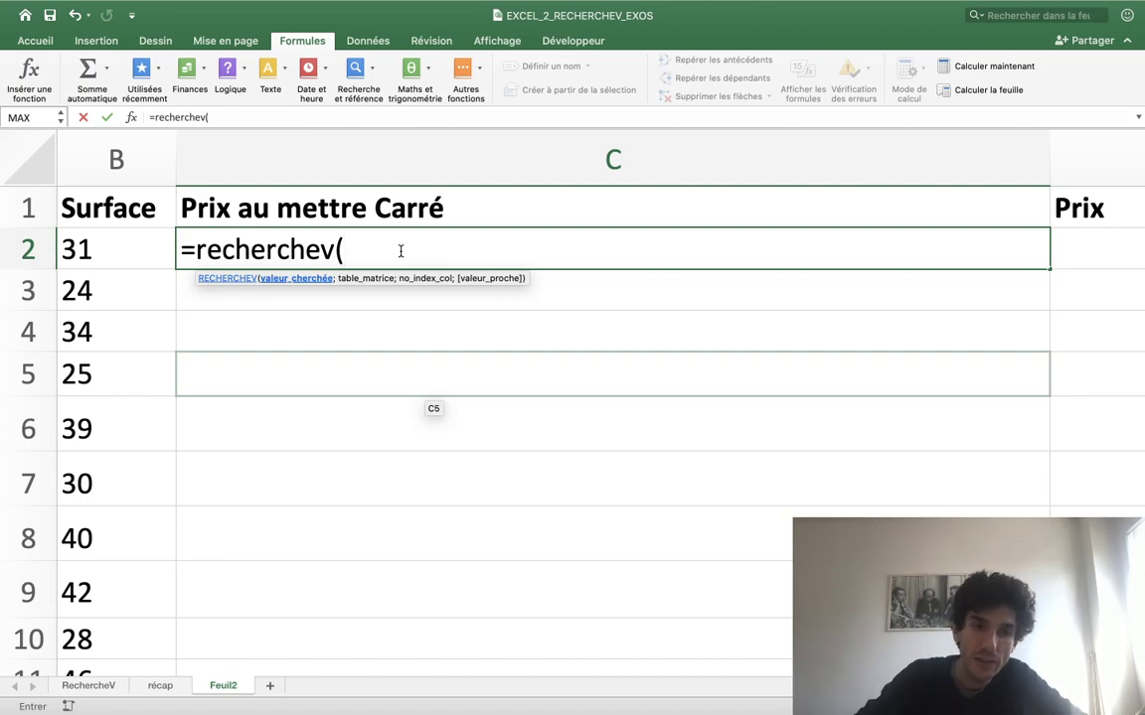
scroll(424, 280, left, 2)
scroll(352, 294, left, 2)
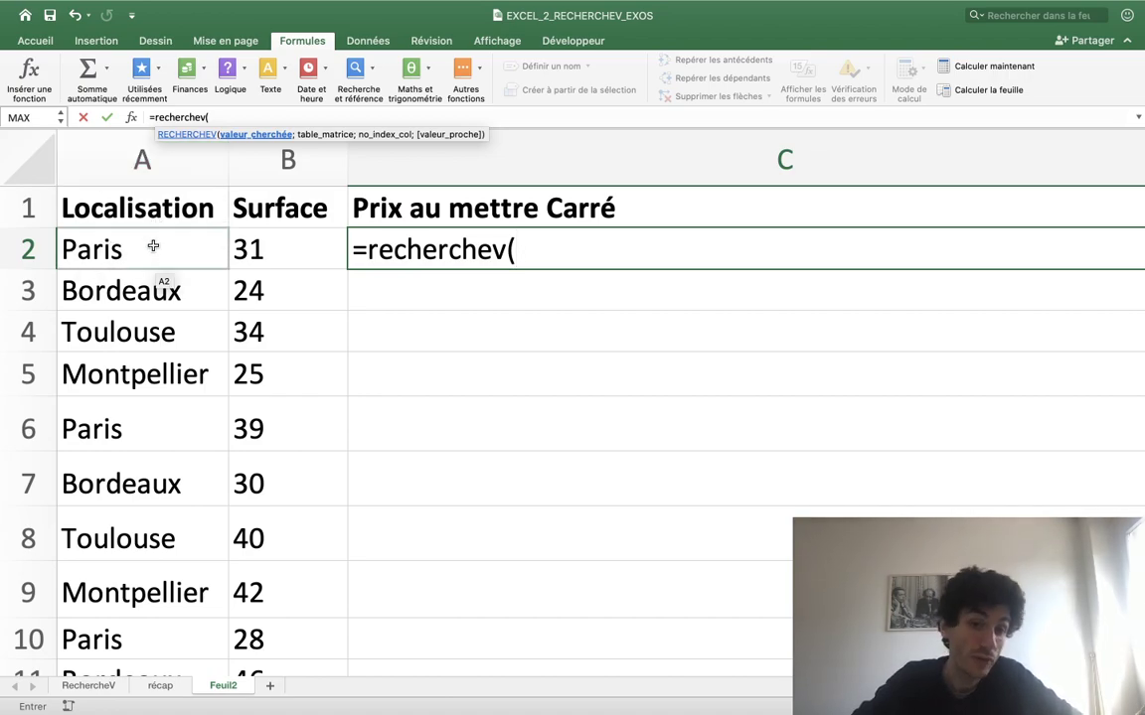
Add A2 (Paris) and a semicolon to the formula, then scroll right to the Villes table
click(153, 246)
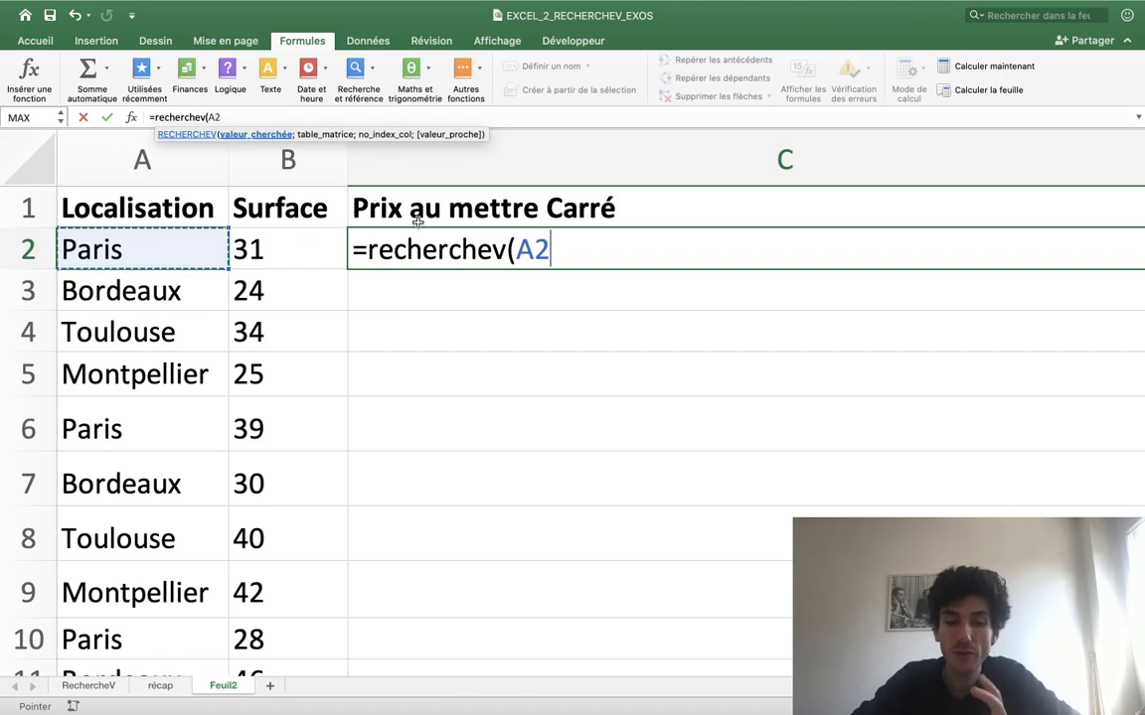
text(;)
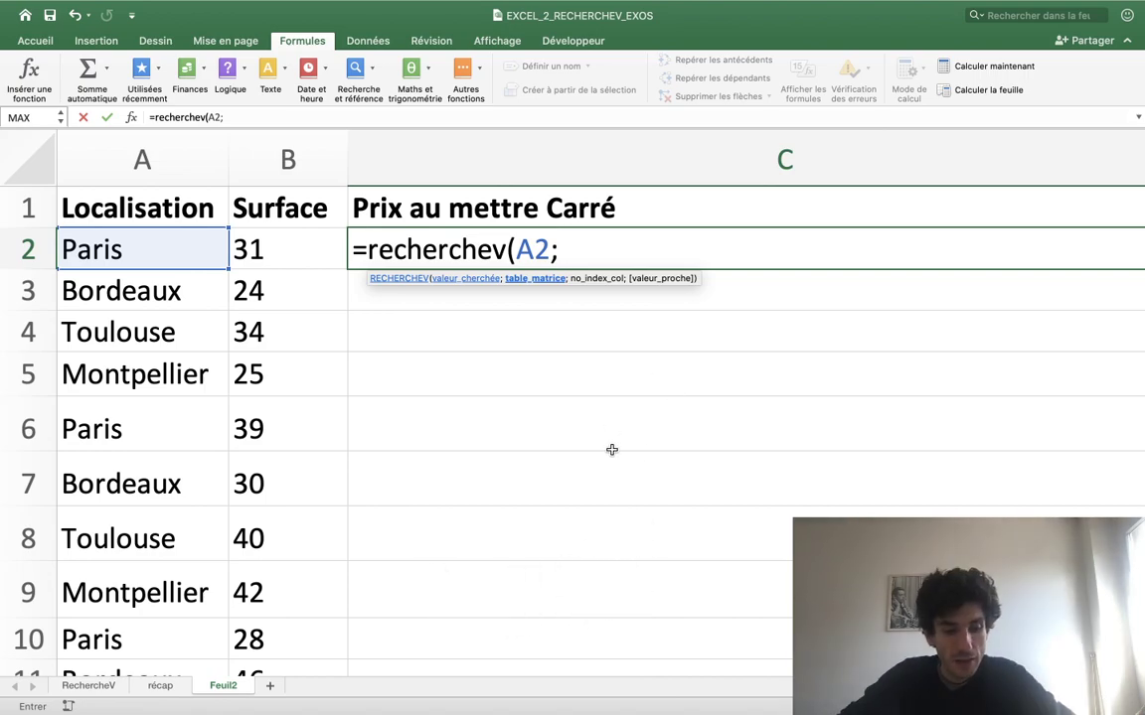
scroll(594, 453, down, 3)
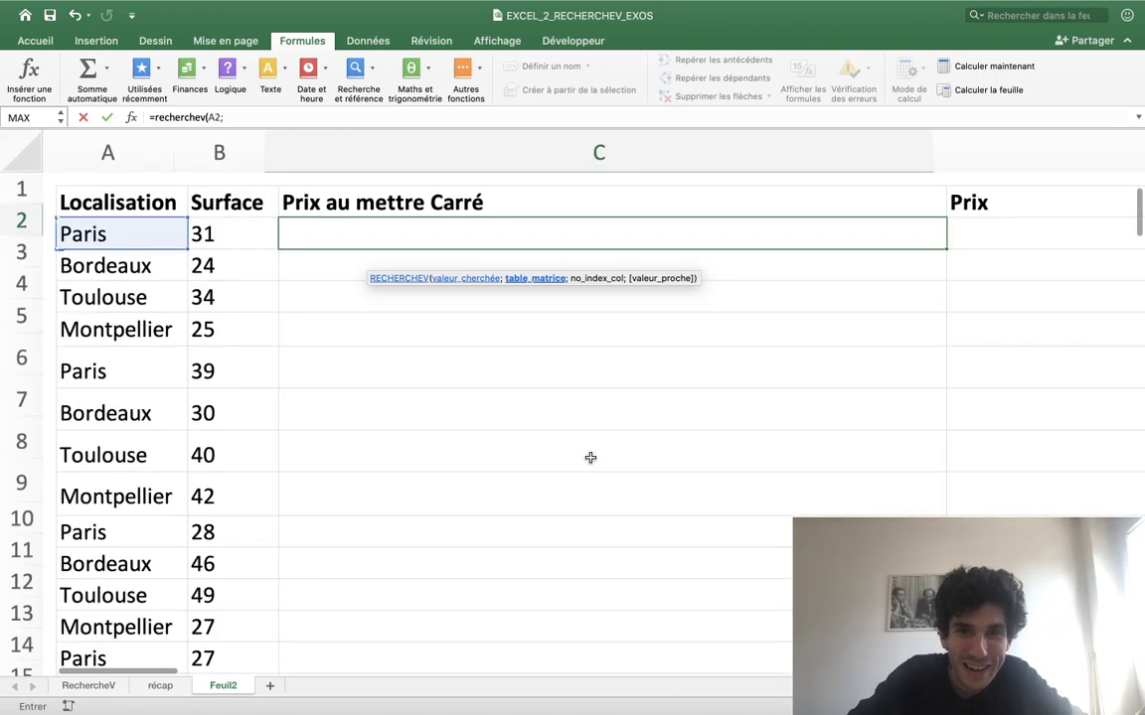
scroll(592, 455, down, 2)
scroll(473, 355, right, 1)
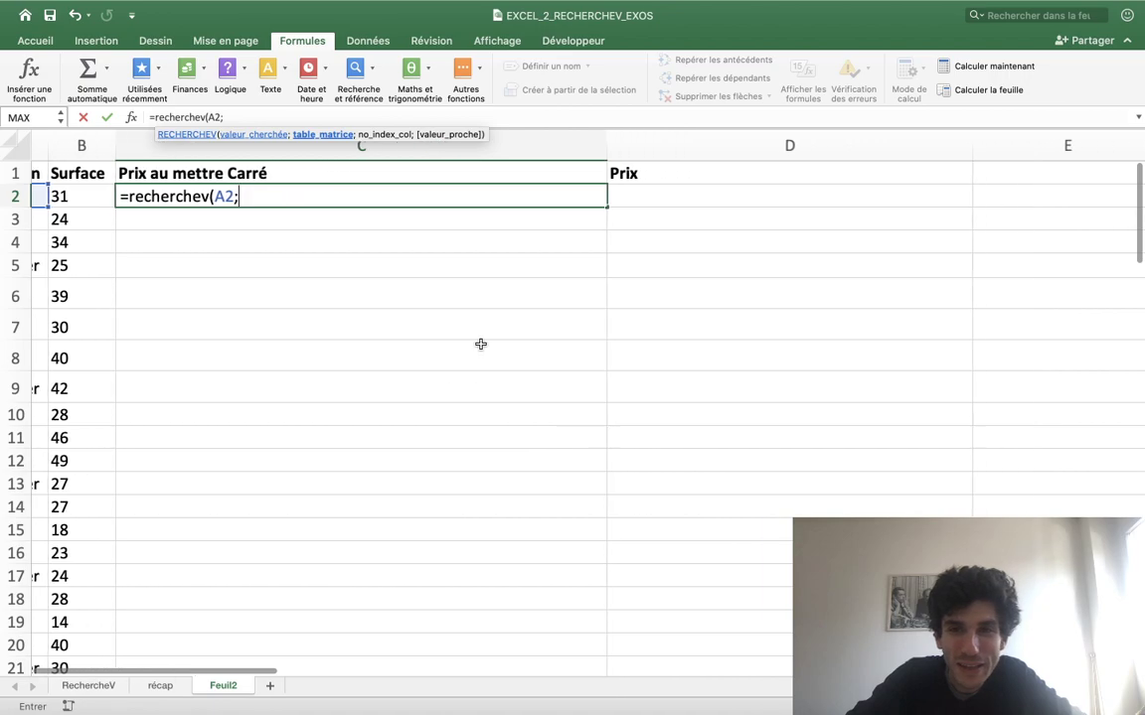
scroll(477, 348, right, 2)
scroll(480, 343, right, 5)
scroll(480, 343, right, 2)
scroll(480, 343, right, 3)
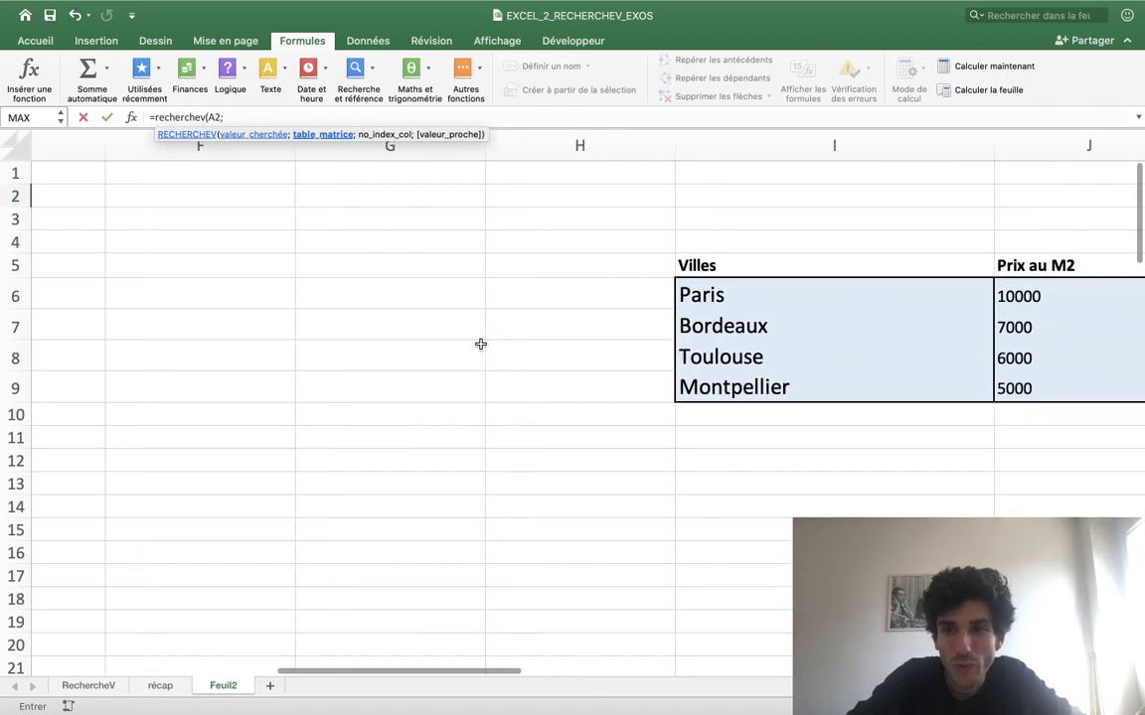
scroll(546, 338, right, 1)
scroll(892, 342, right, 2)
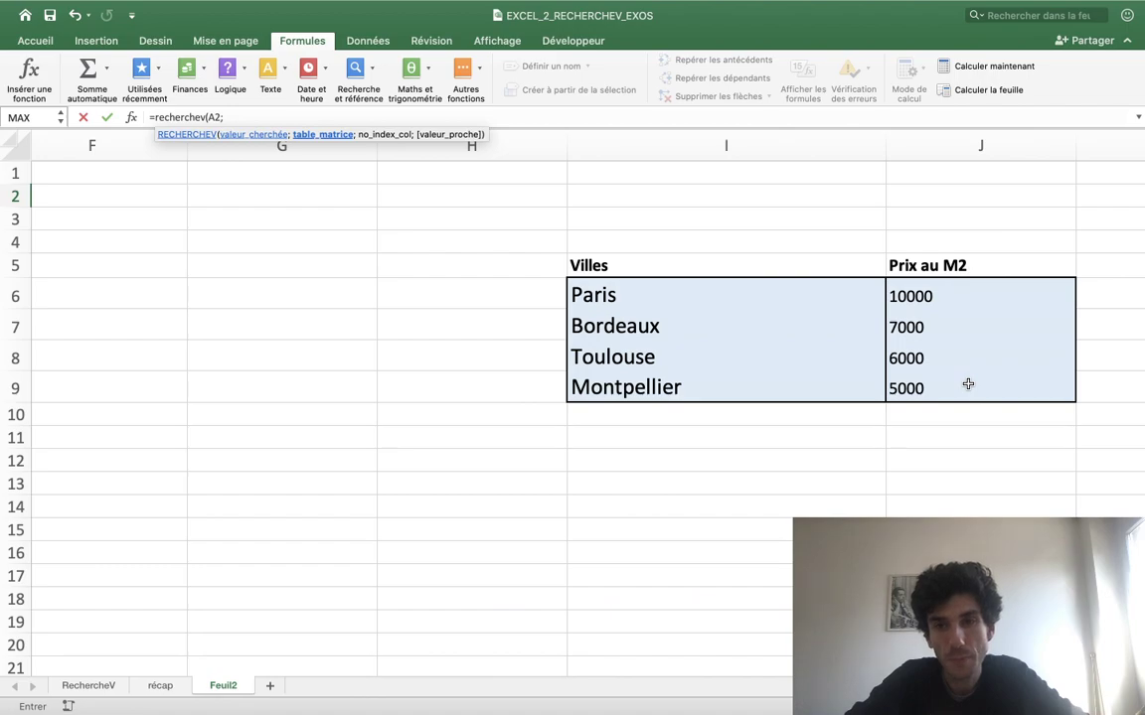
Insert the range I6:J9 and a semicolon into the C2 formula
mouse_move(701, 295)
mouse_down()
mouse_move(810, 396)
mouse_move(909, 400)
mouse_up()
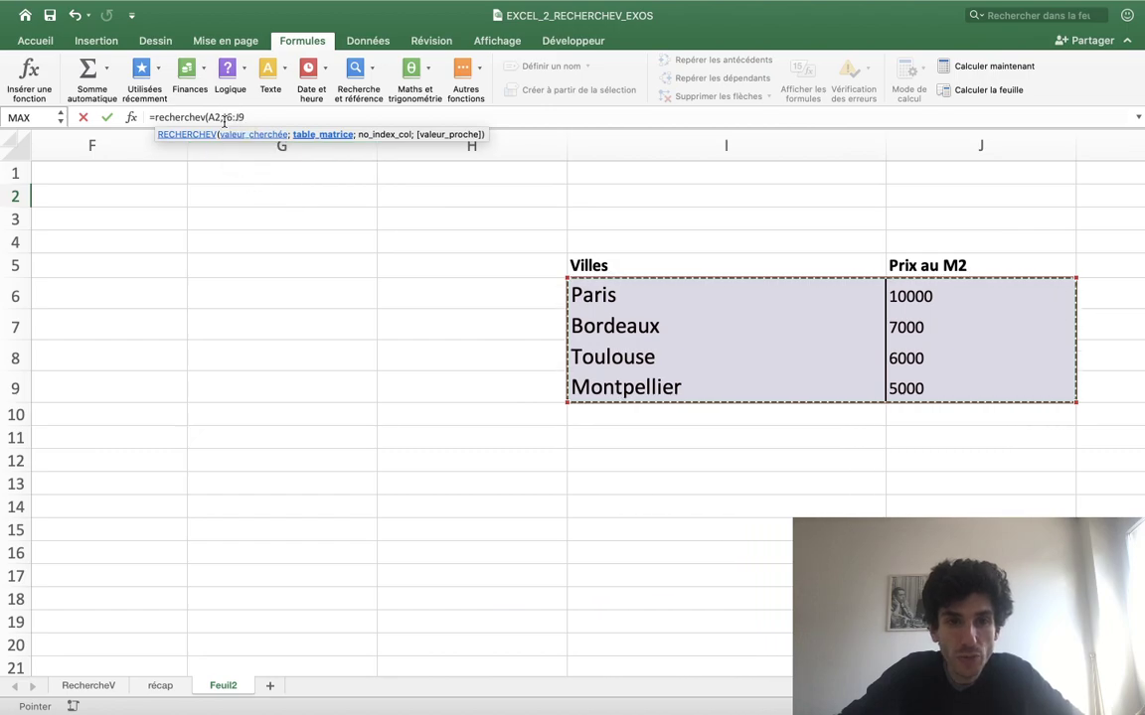
text(;)
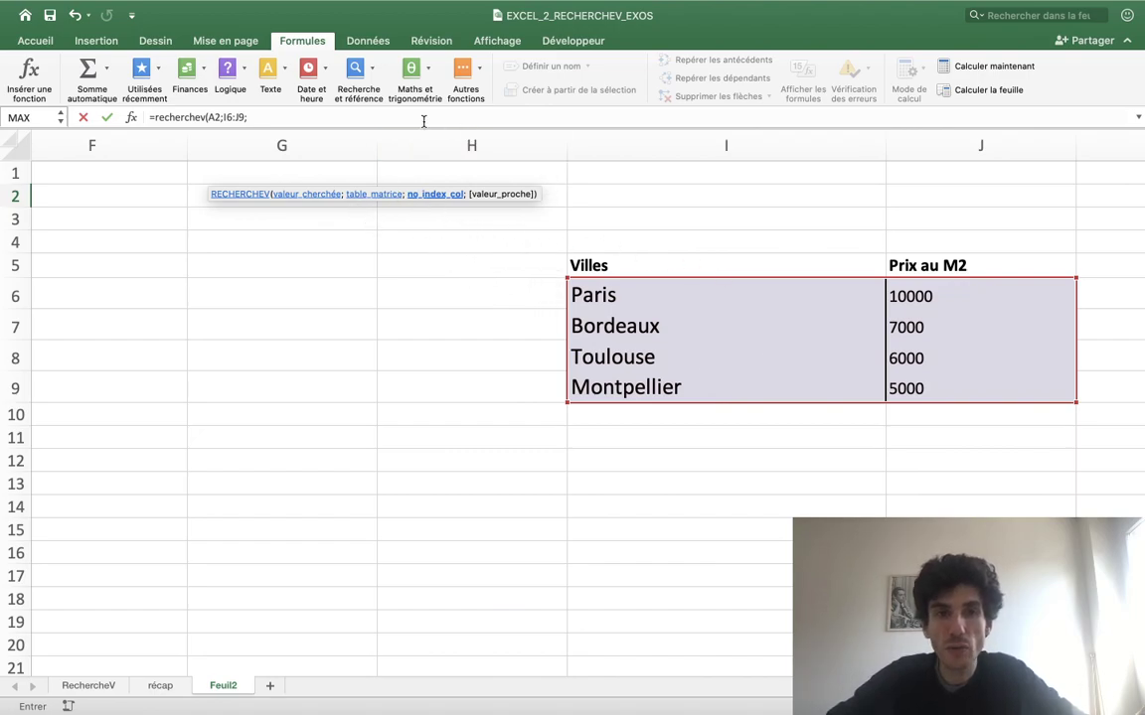
Add column index 2 and a semicolon to the formula in the formula bar
click(398, 116)
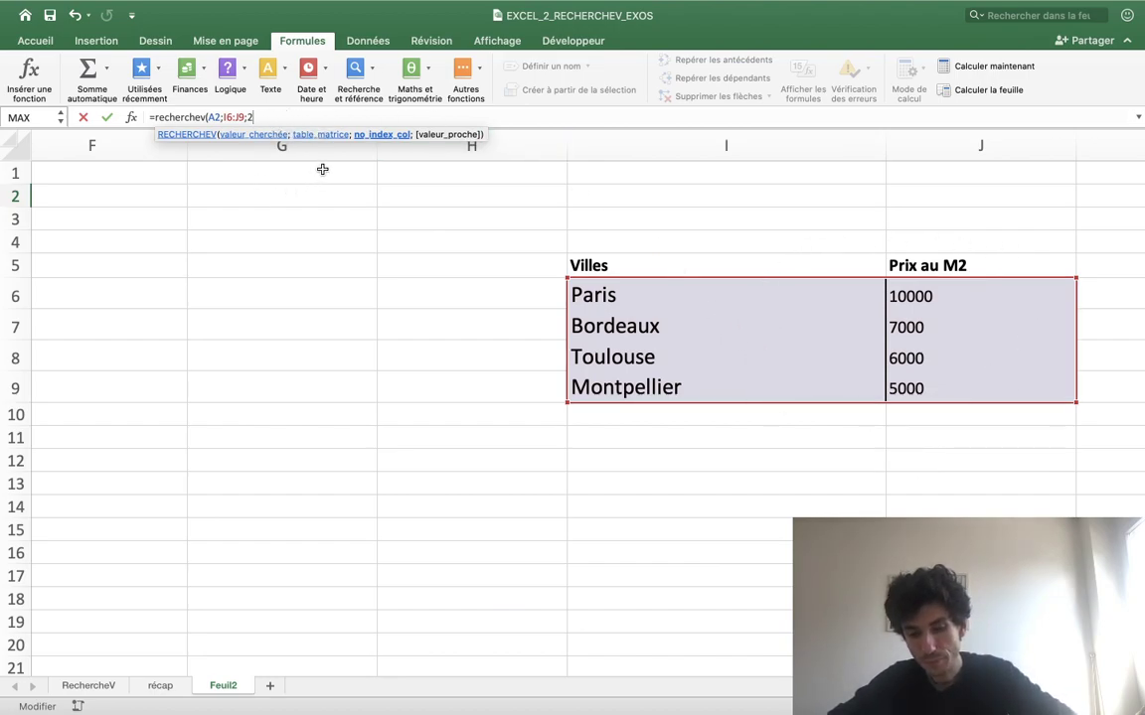
text(;)
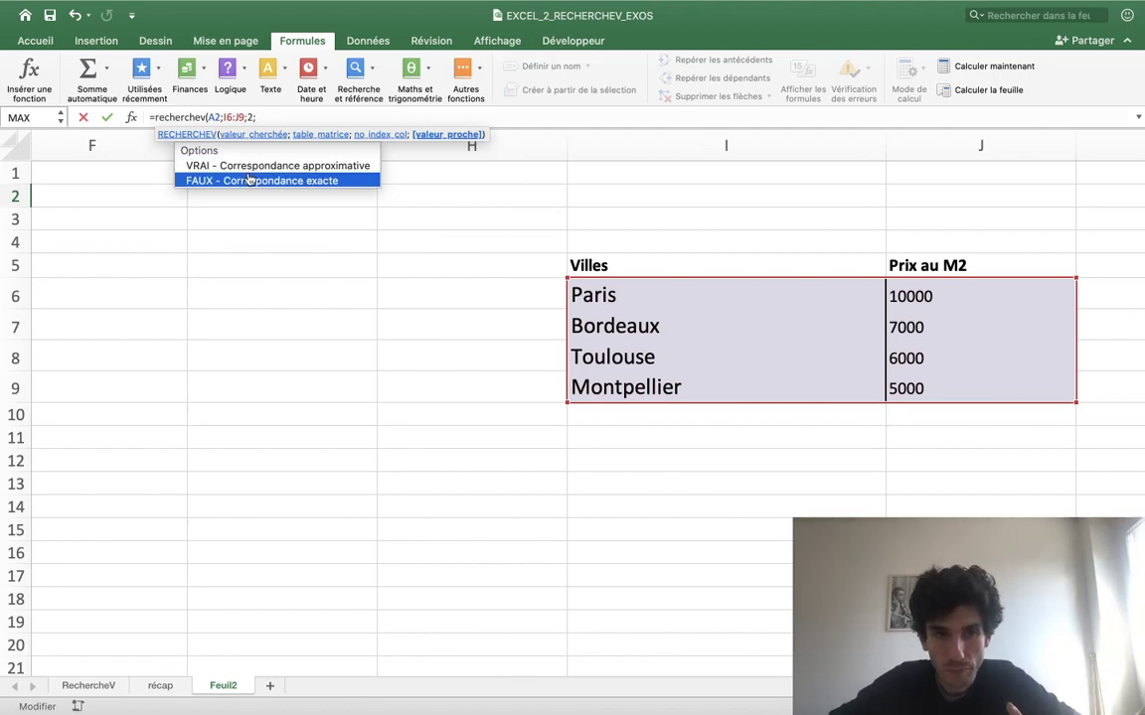
Finish the formula with faux) for an exact match and scroll back to columns A–D
text(faux))
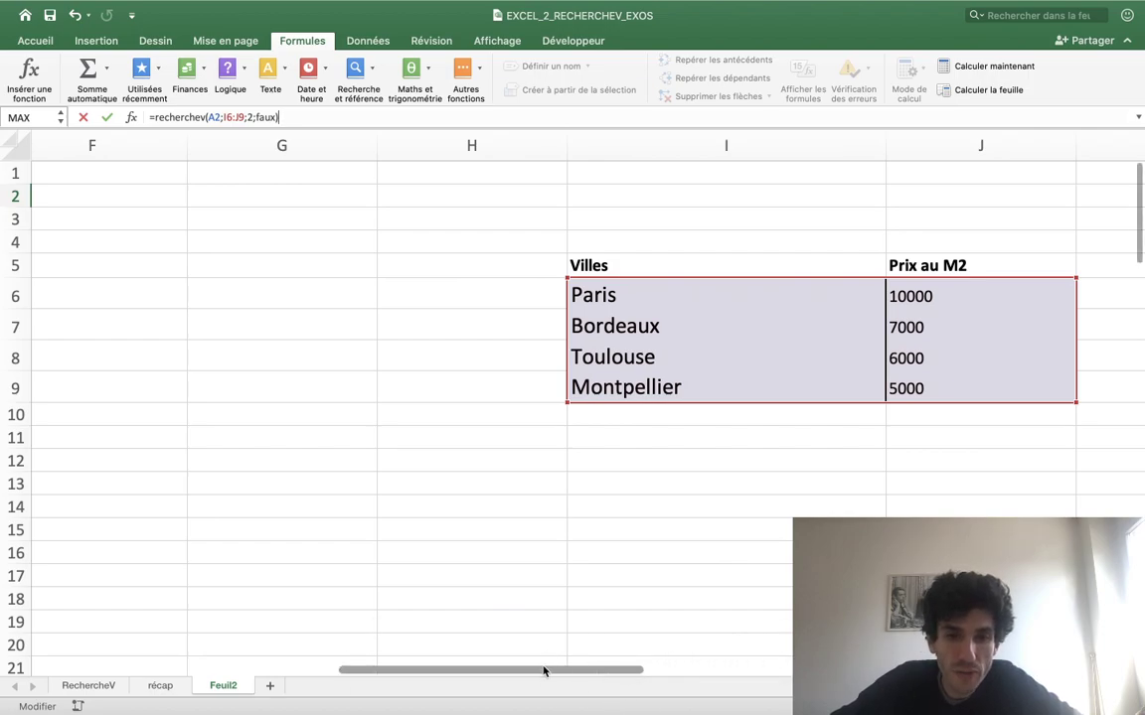
drag(544, 671, 261, 646)
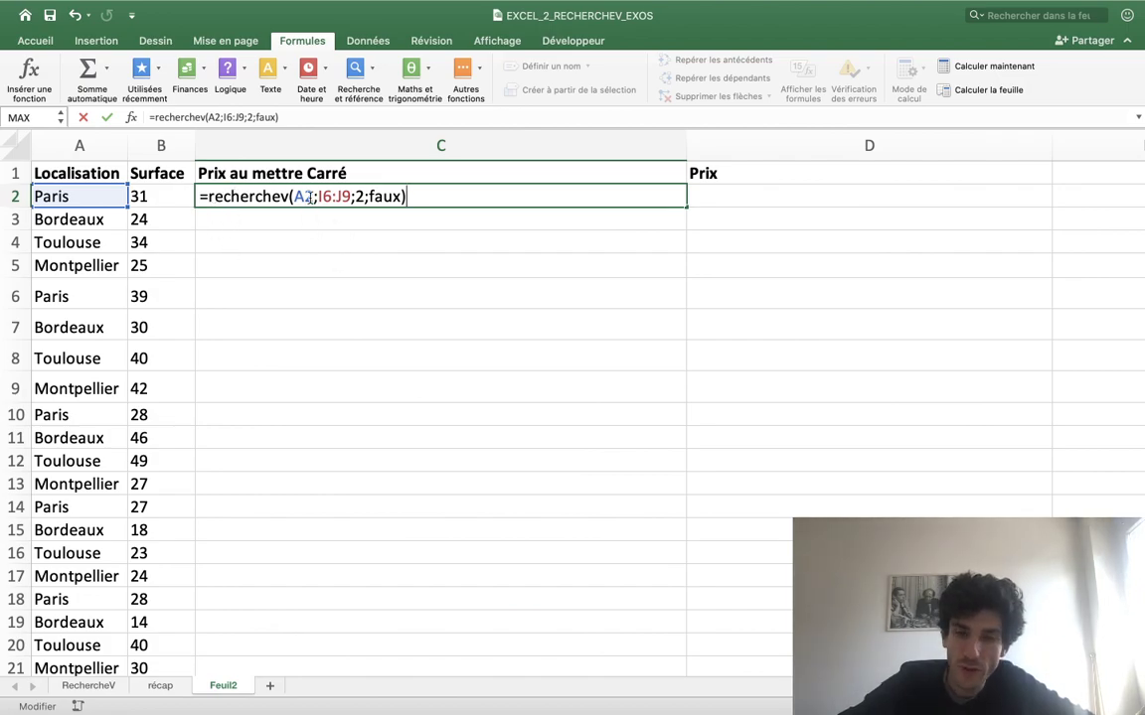
Commit =RECHERCHEV(A2;I6:J9;2;FAUX) in C2 and explain its A2, I6:J9, 2 and FAUX arguments
key(Return)
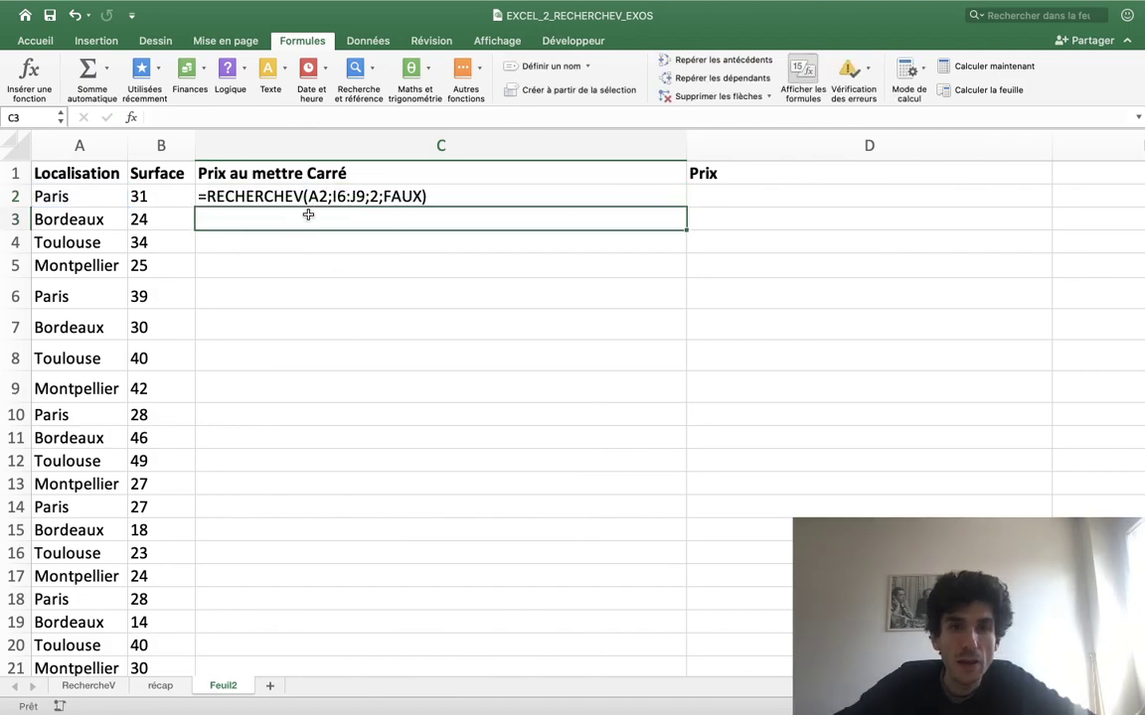
double_click(304, 199)
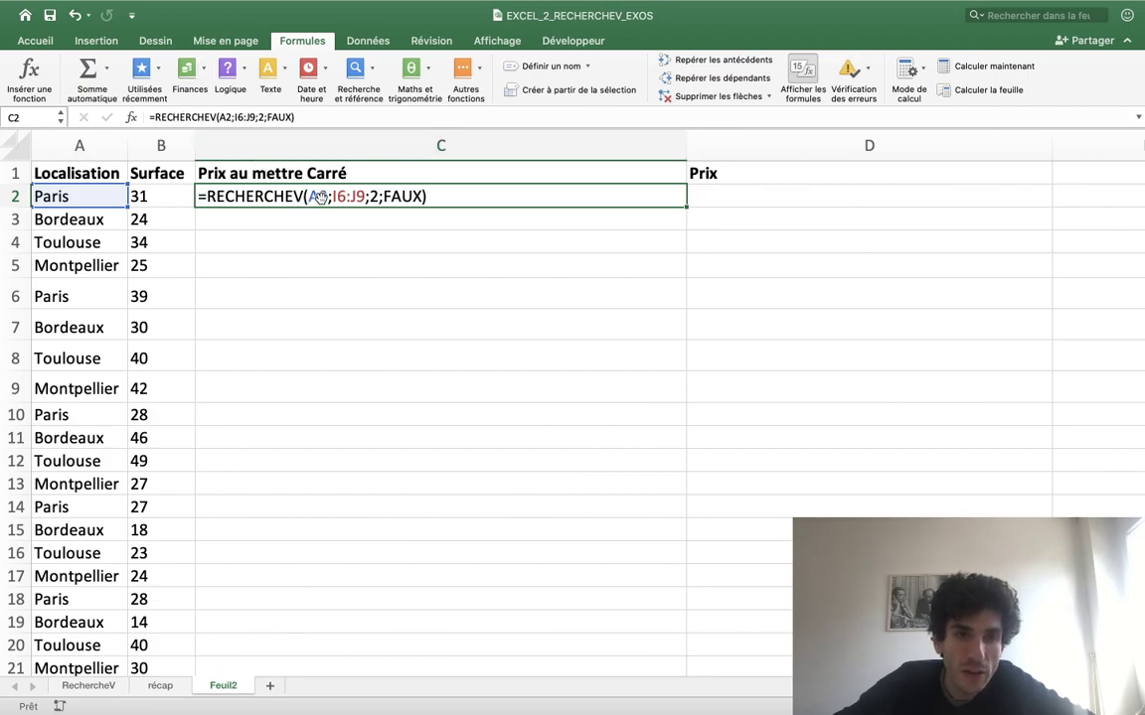
click(226, 116)
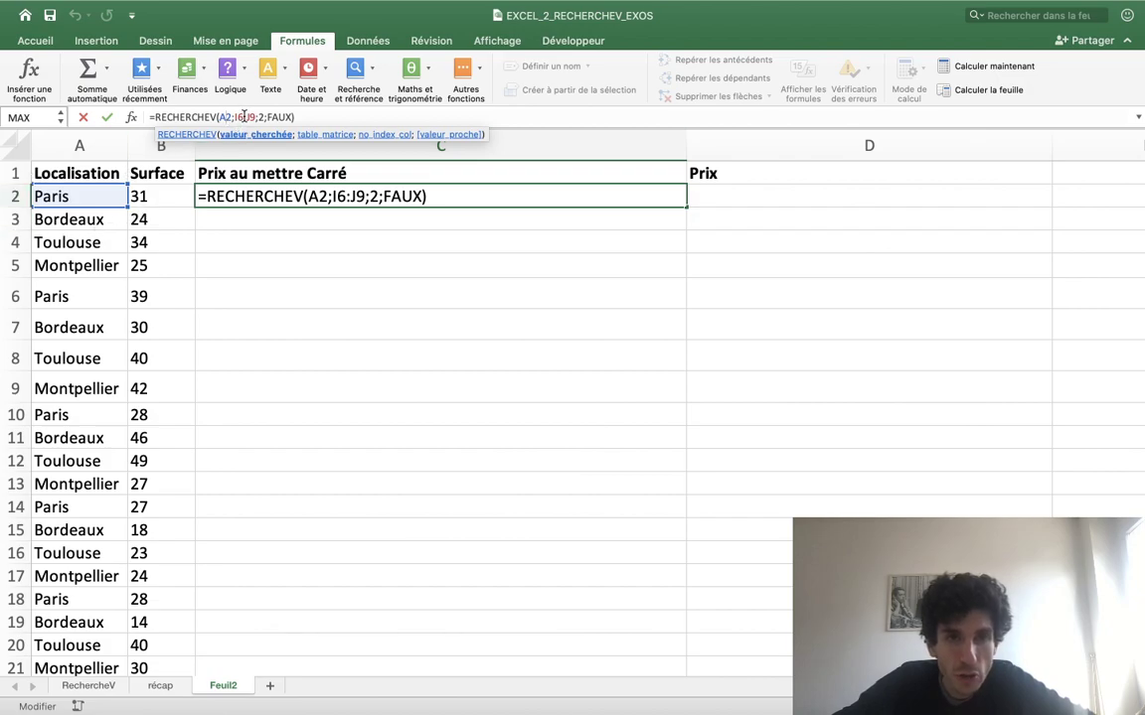
click(244, 116)
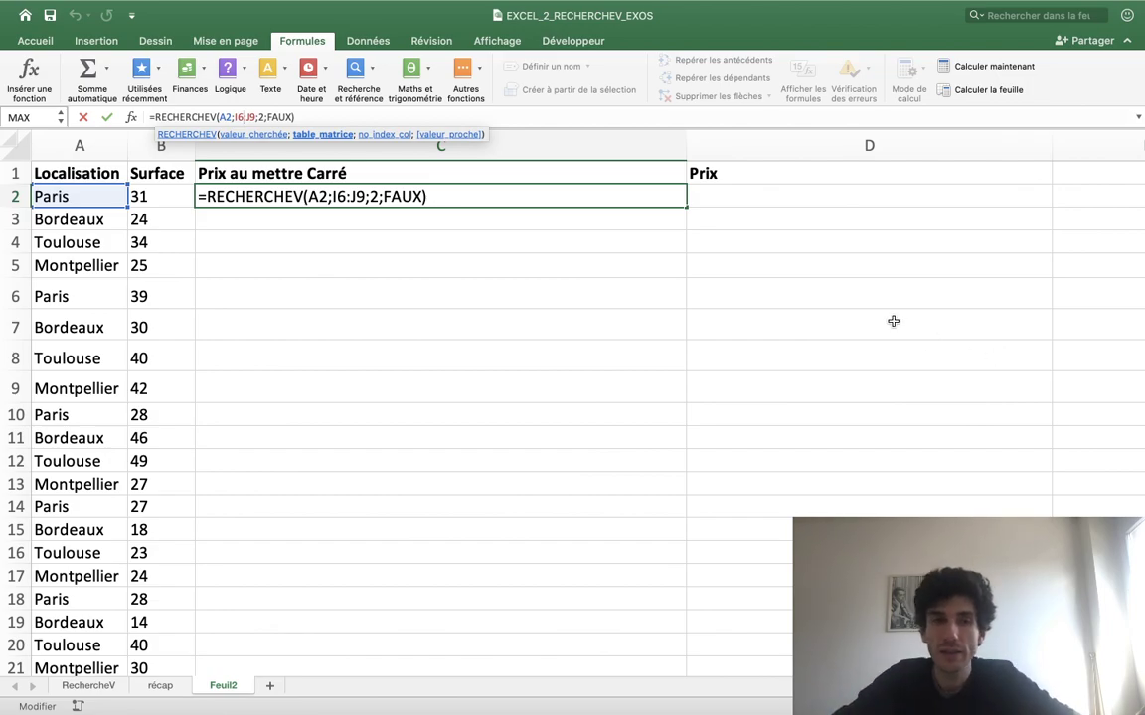
click(265, 118)
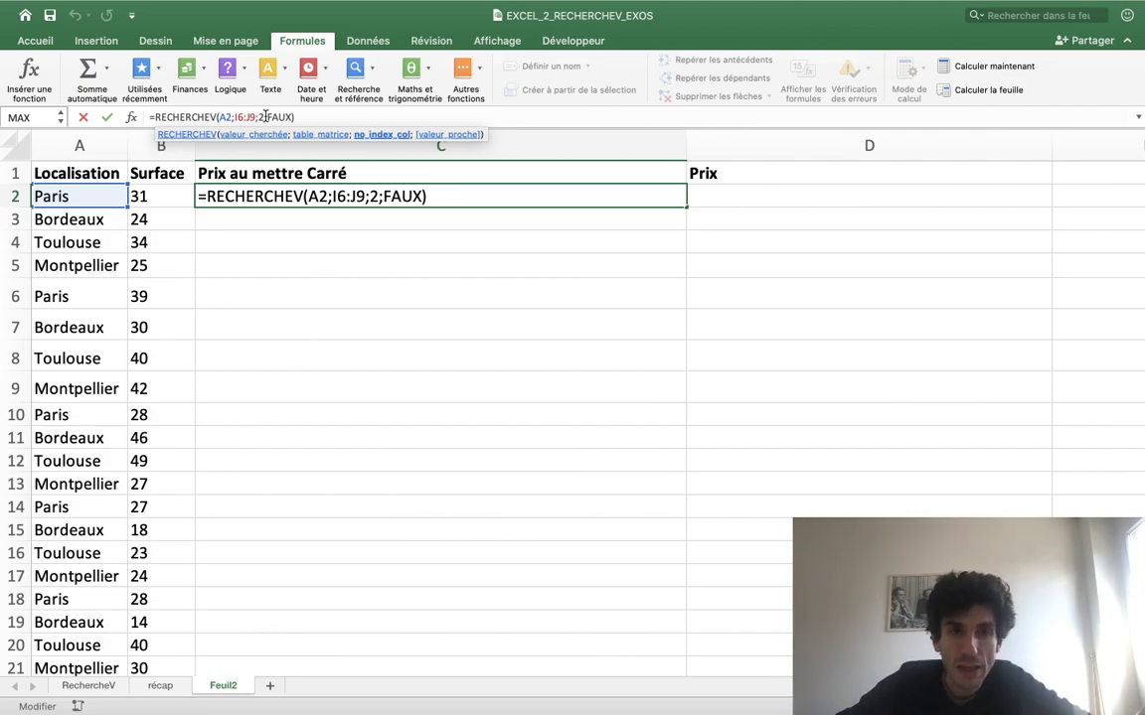
click(281, 117)
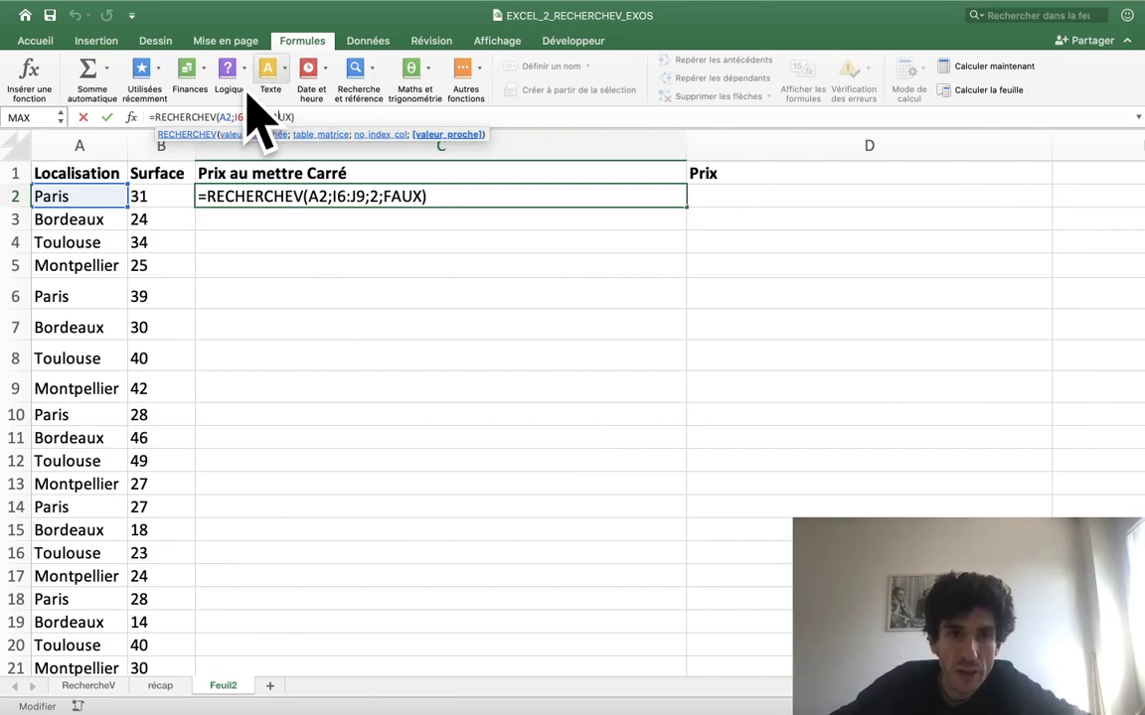
Show calculated results instead of formulas and widen column A to display full city names
click(469, 272)
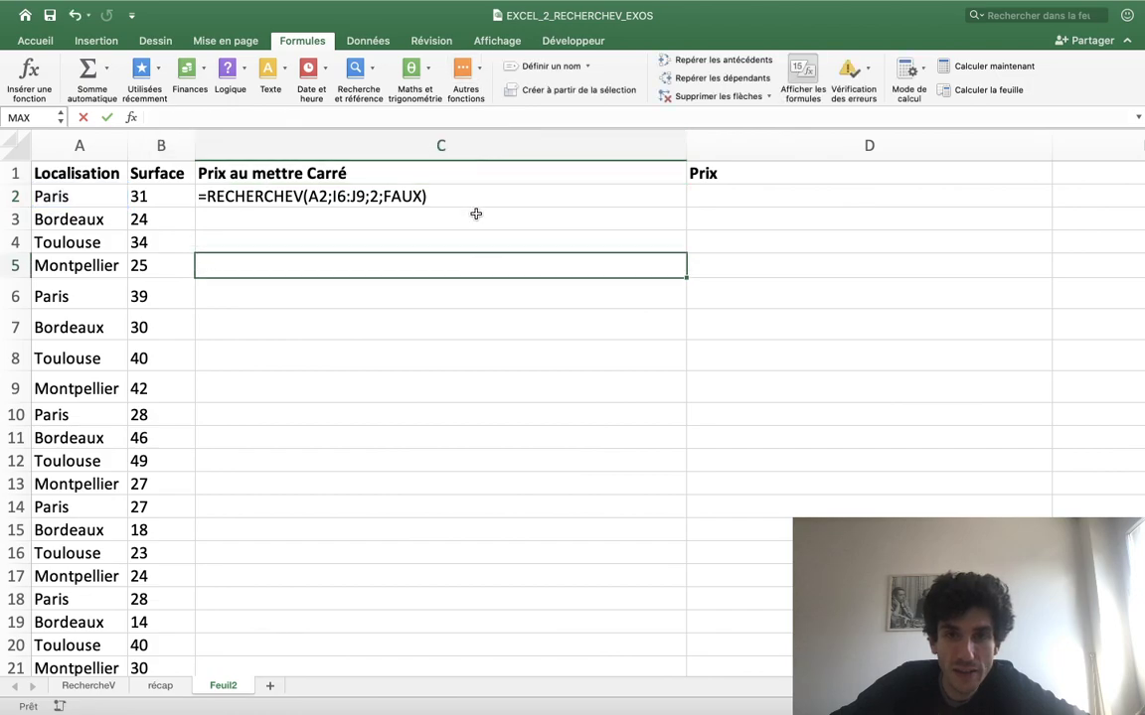
click(473, 205)
click(803, 90)
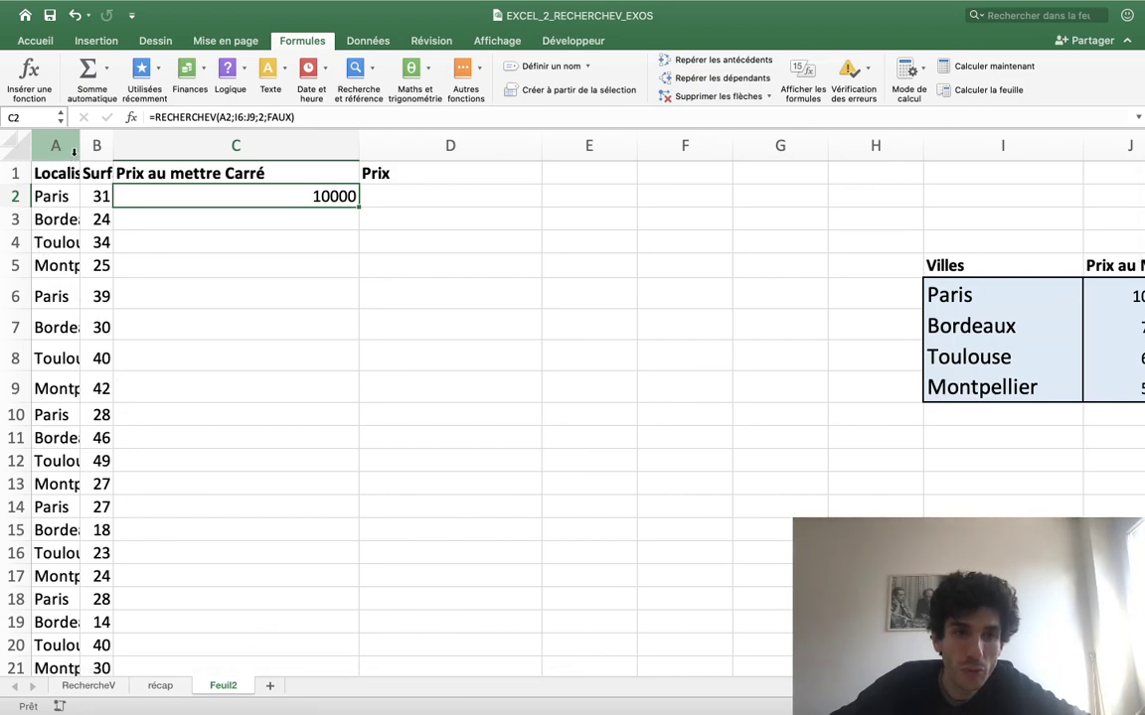
drag(79, 146, 129, 152)
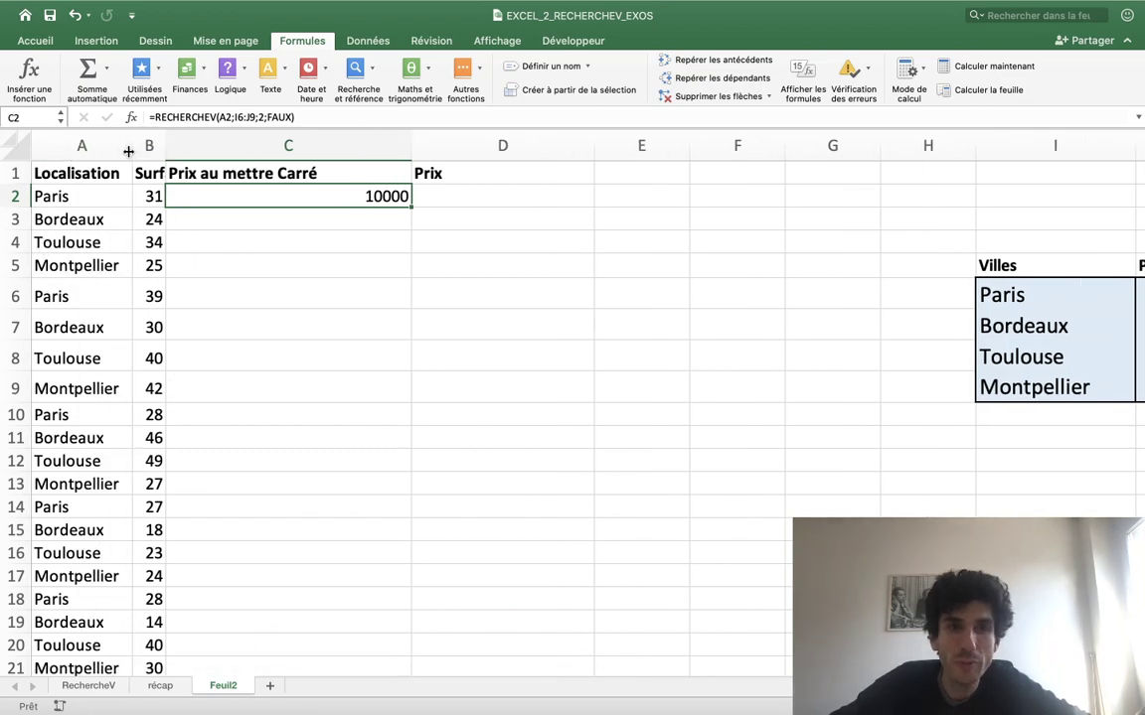
Change A2 to Bordeaux and check that C2's lookup returns 7000
click(56, 200)
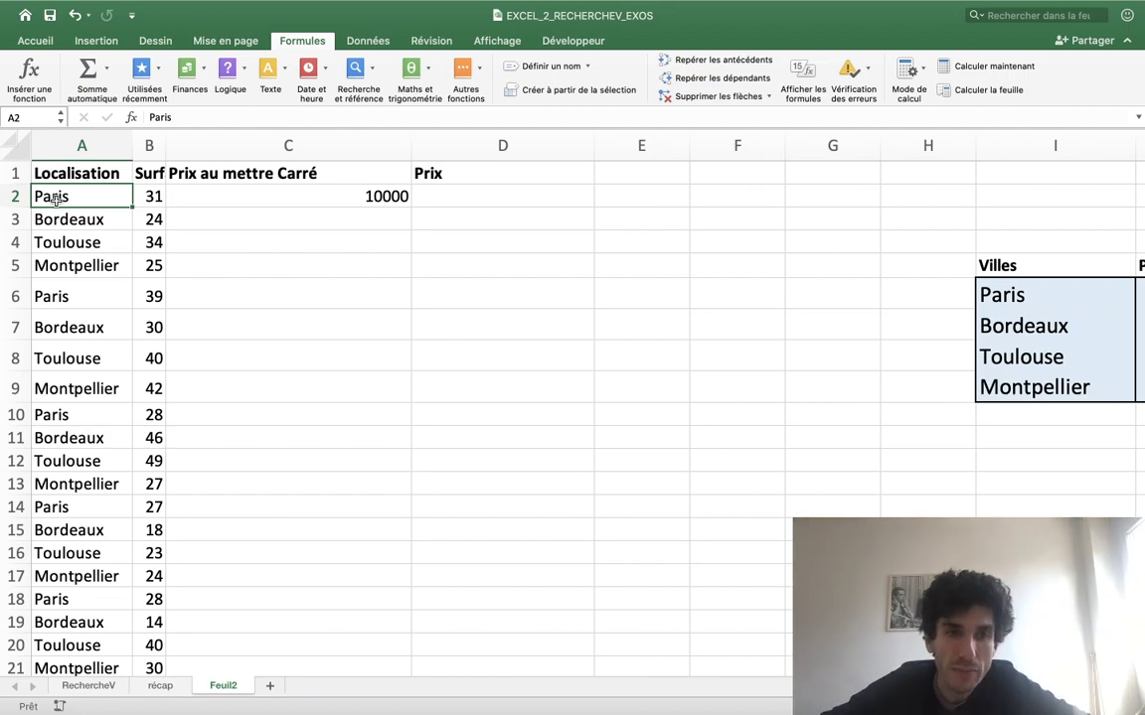
text(Bordeaux)
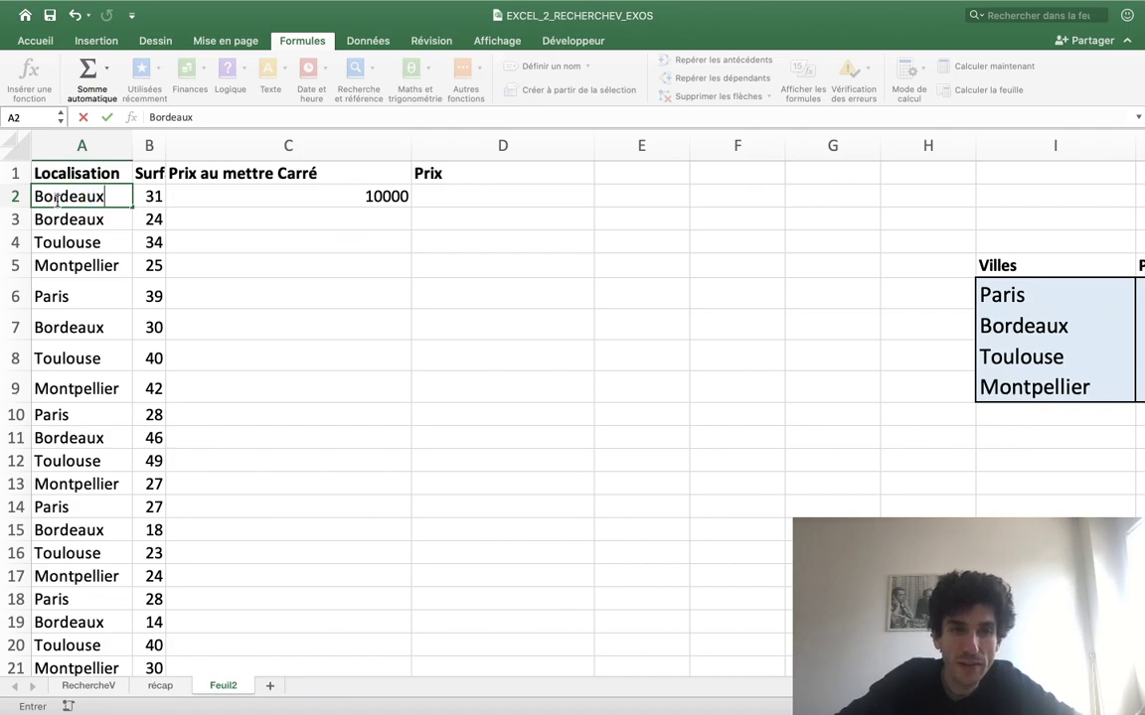
key(Return)
click(56, 199)
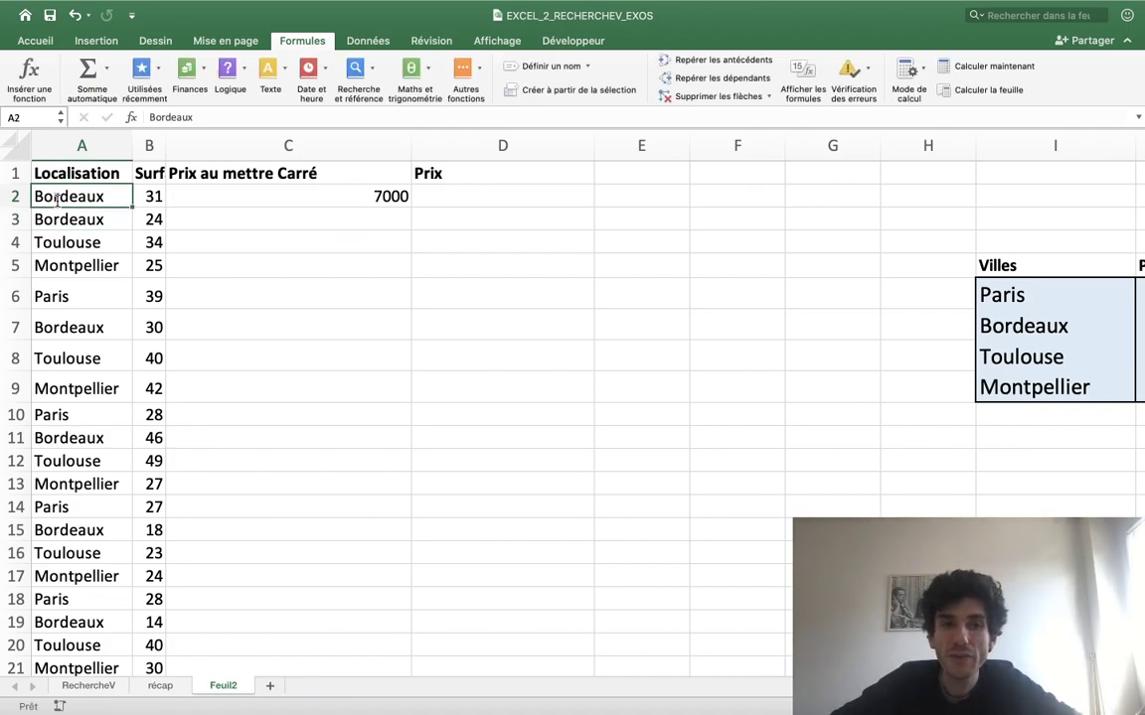
key(Right)
key(Right)
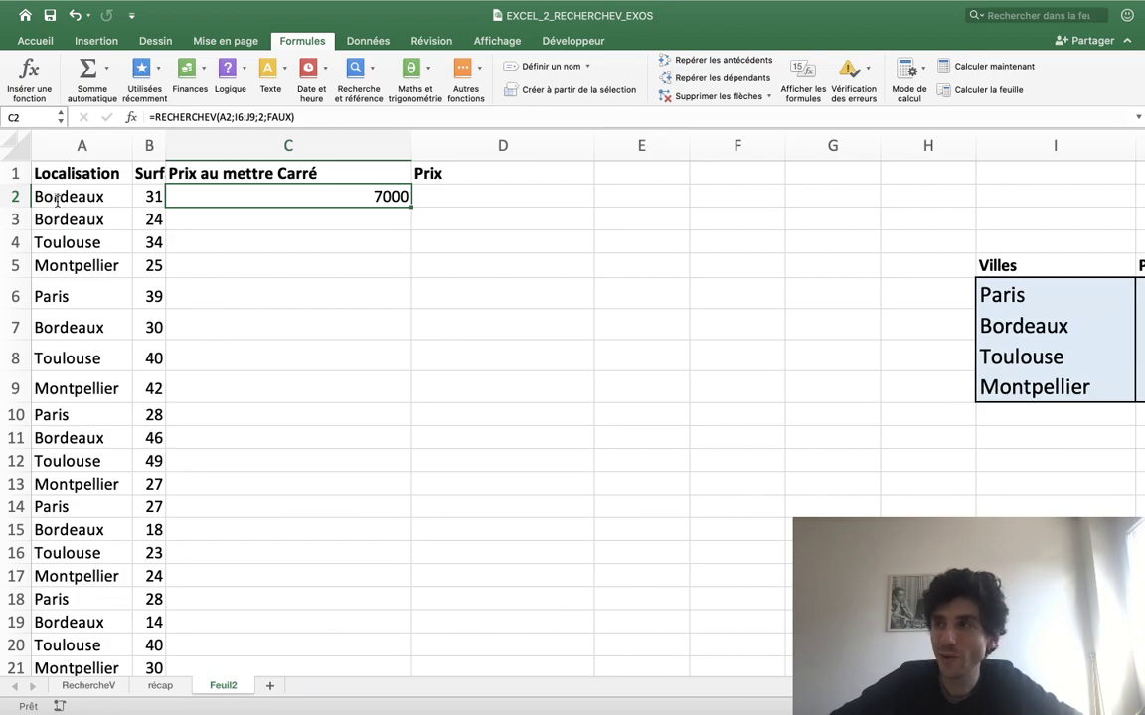
Change A2 to Toulouse so C2 shows 6000, then undo the city change
click(56, 200)
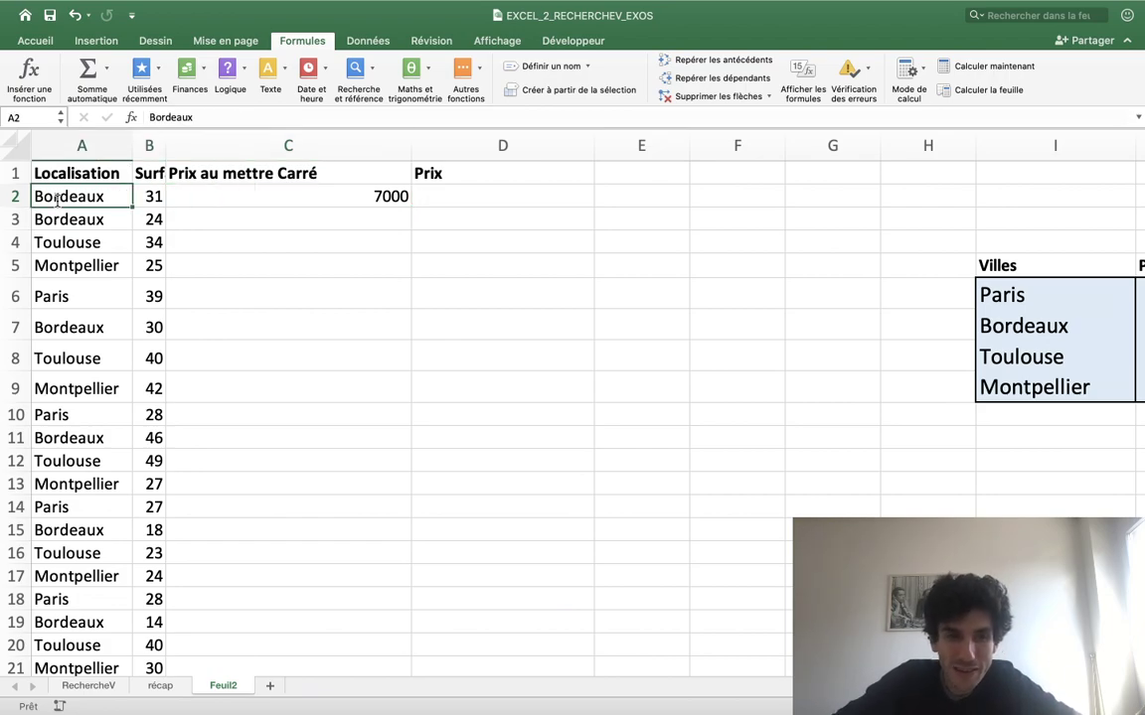
text(Toulouse)
key(Return)
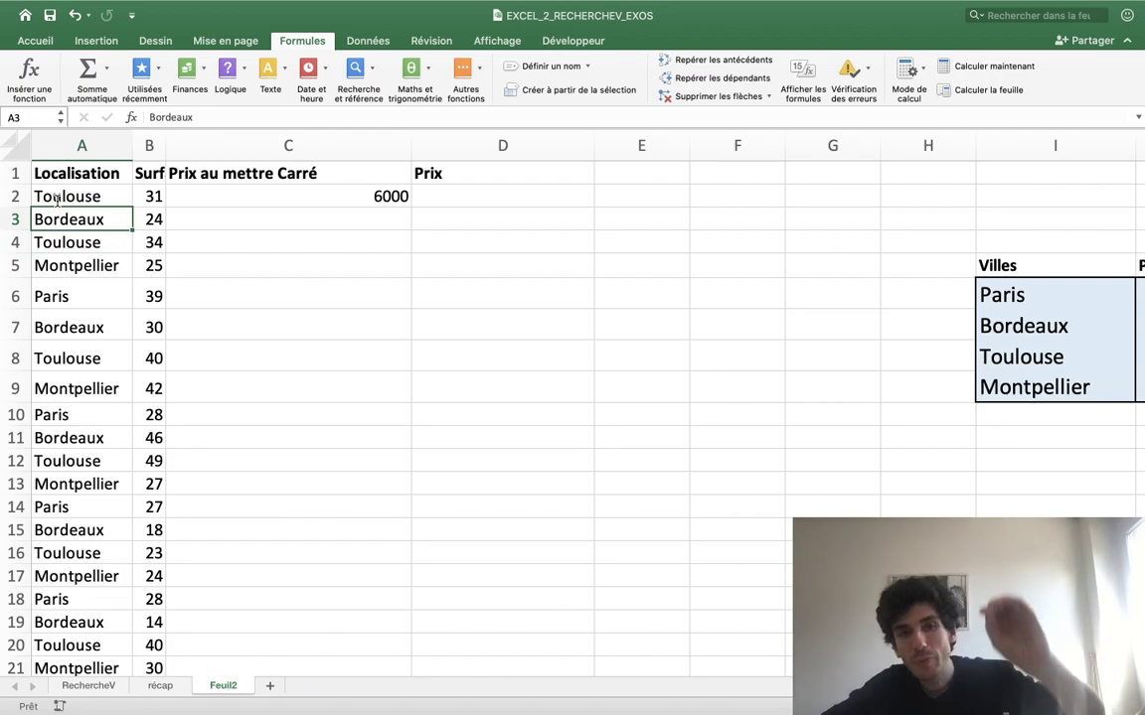
click(56, 200)
key(ctrl+z)
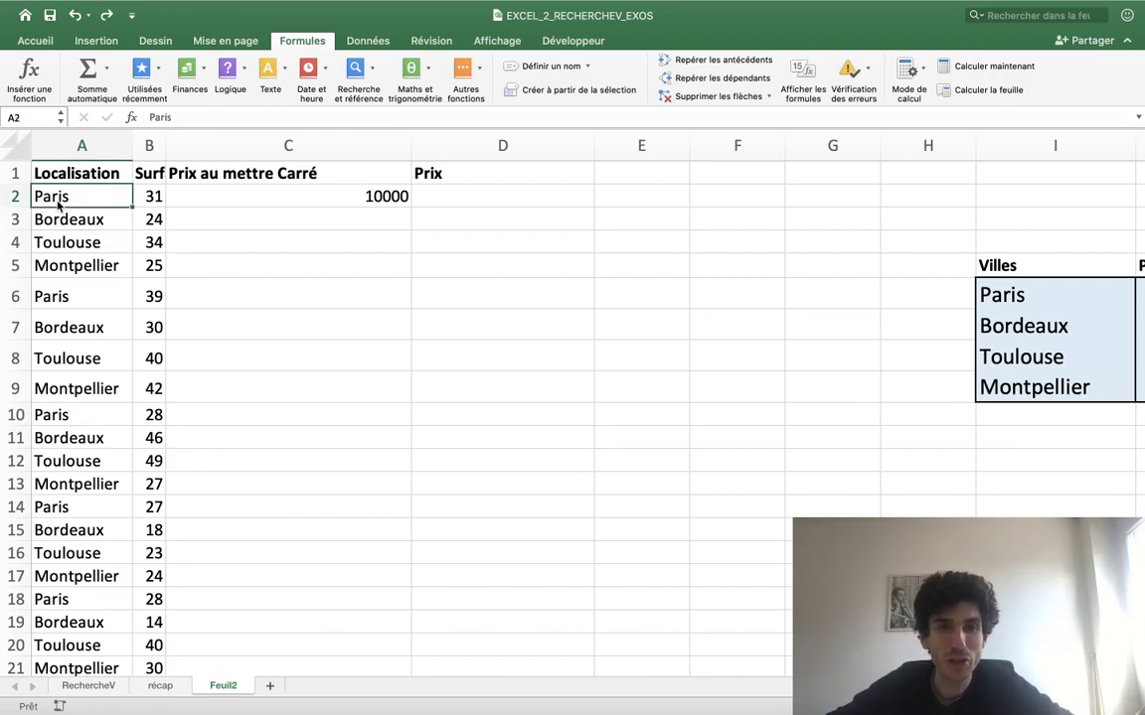
Copy C2's lookup down to C7, yielding 10000, 7000, 6000, 5000 and #N/A in C6–C7
click(299, 177)
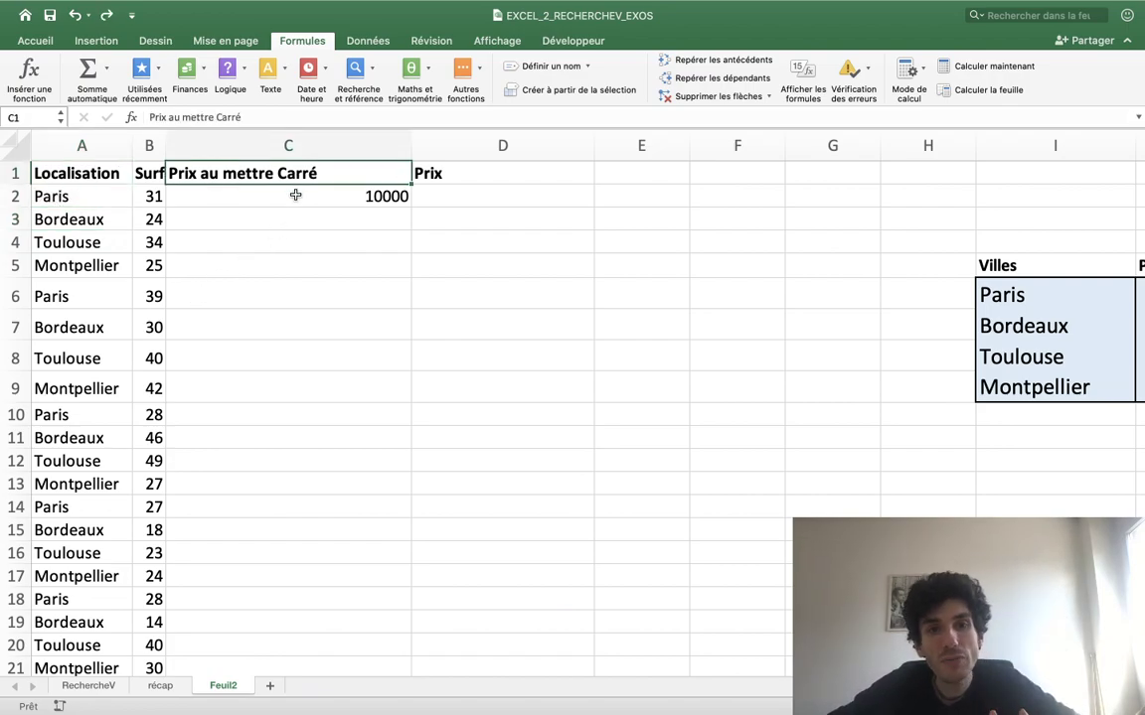
click(301, 193)
drag(410, 209, 395, 350)
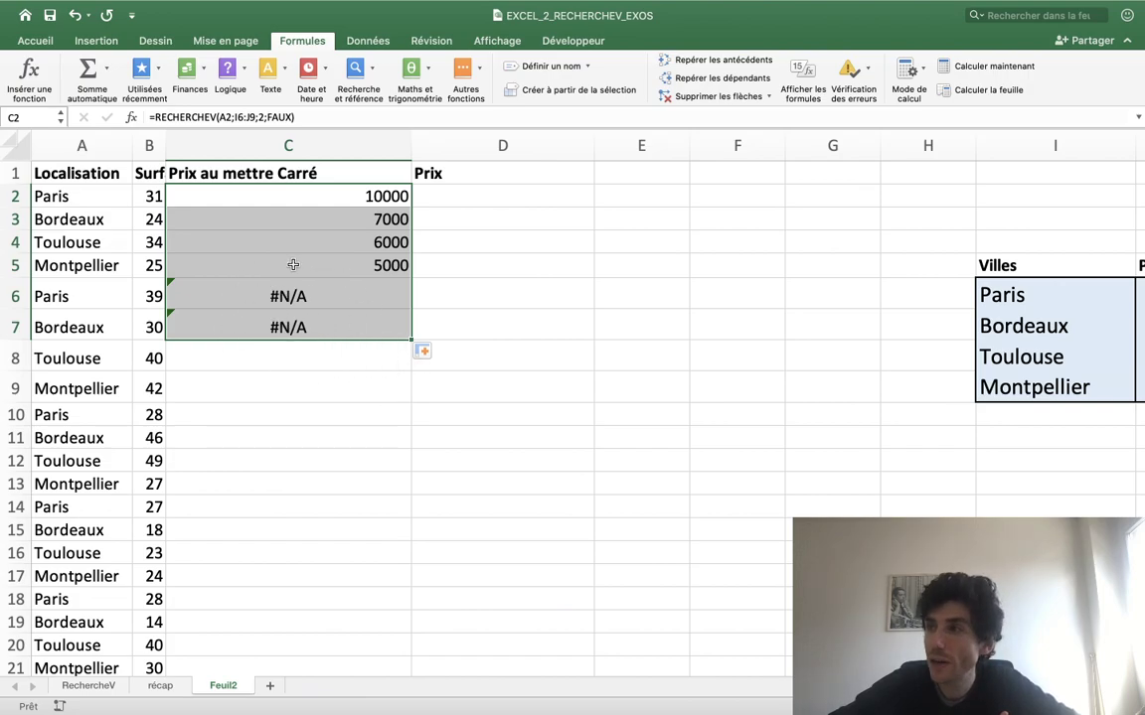
click(377, 196)
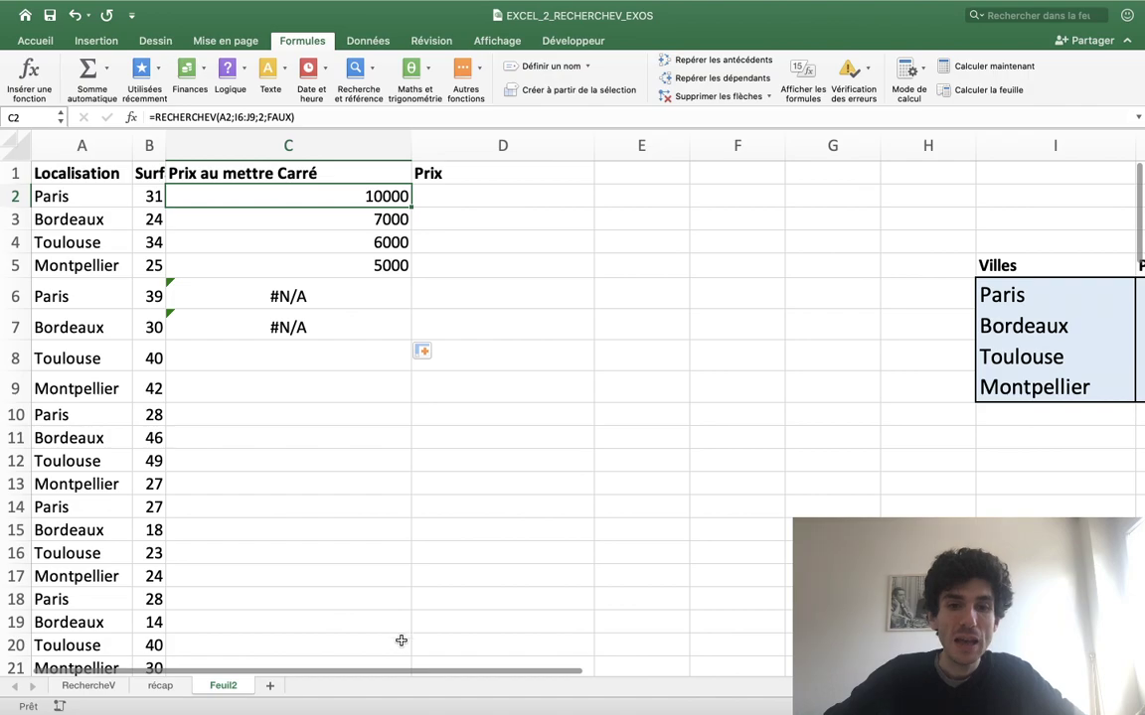
drag(408, 673, 476, 674)
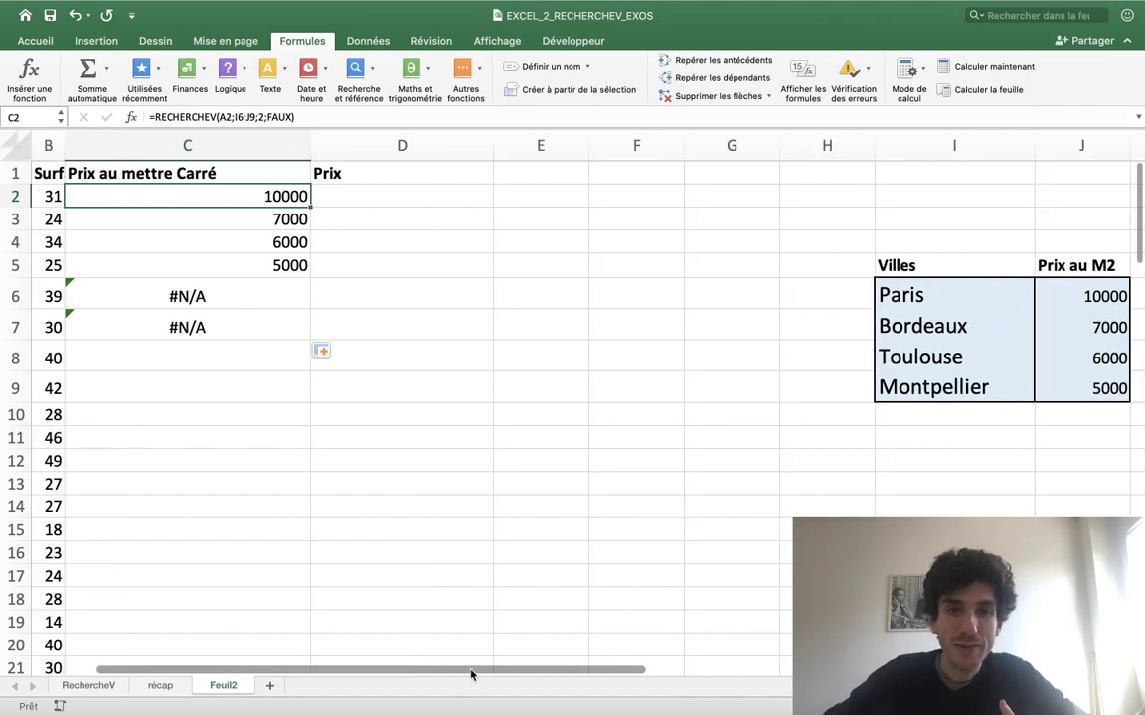
click(263, 297)
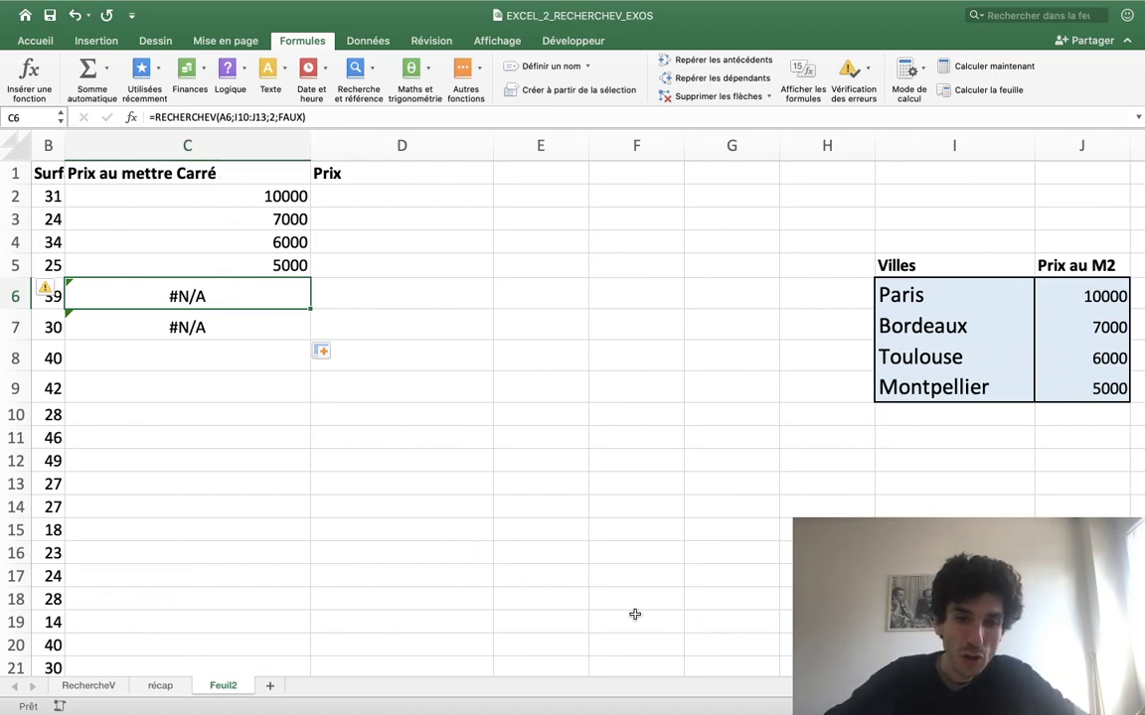
scroll(574, 677, left, 3)
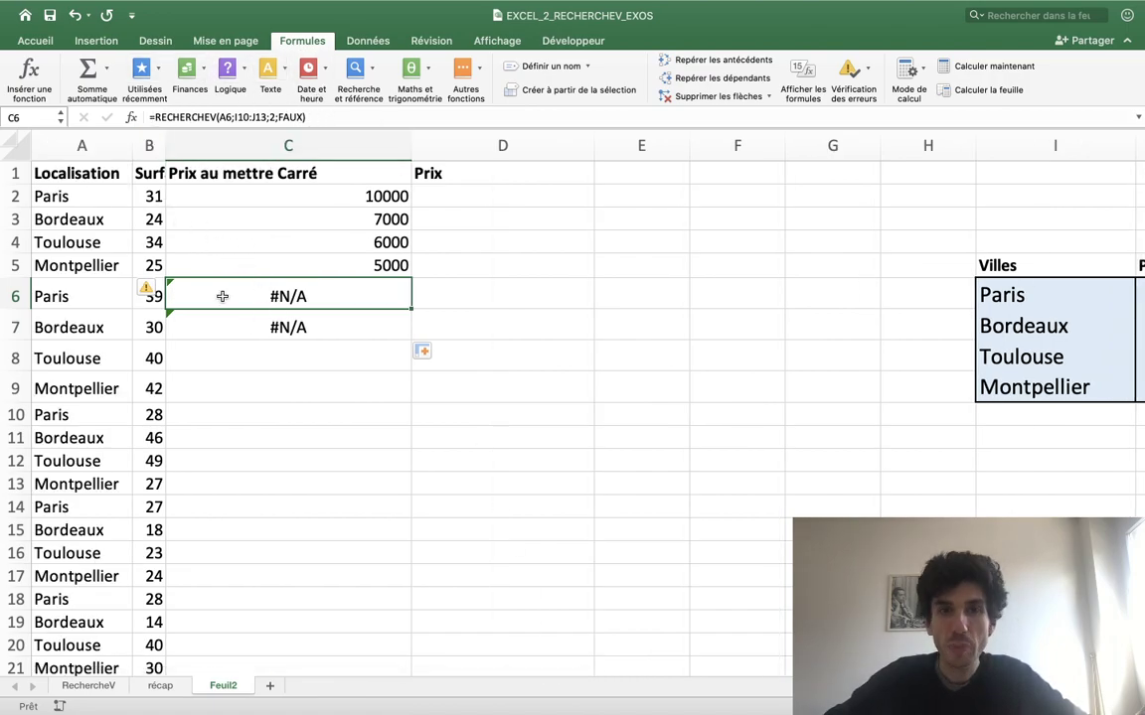
click(370, 187)
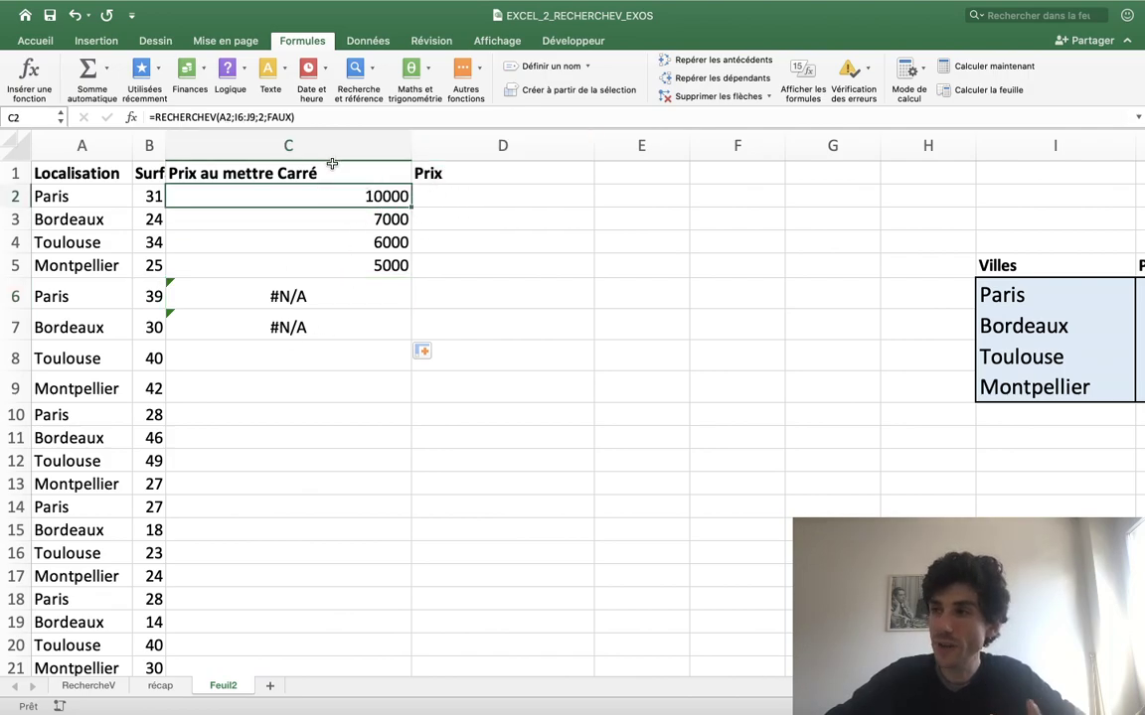
click(278, 296)
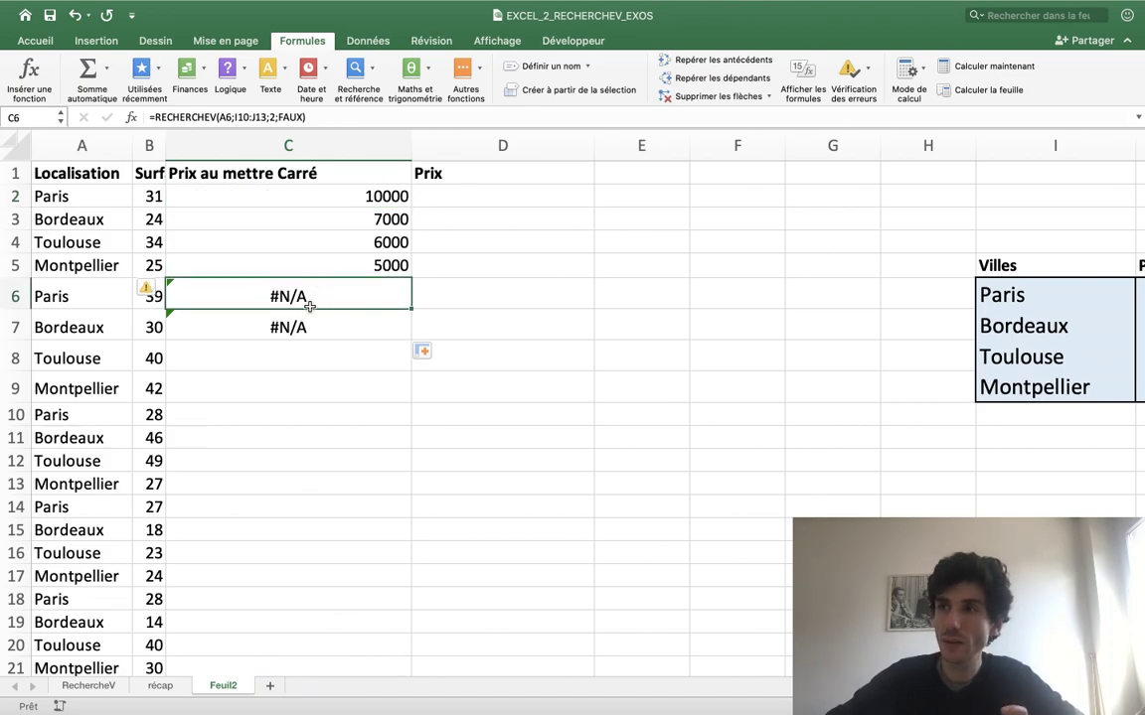
click(333, 196)
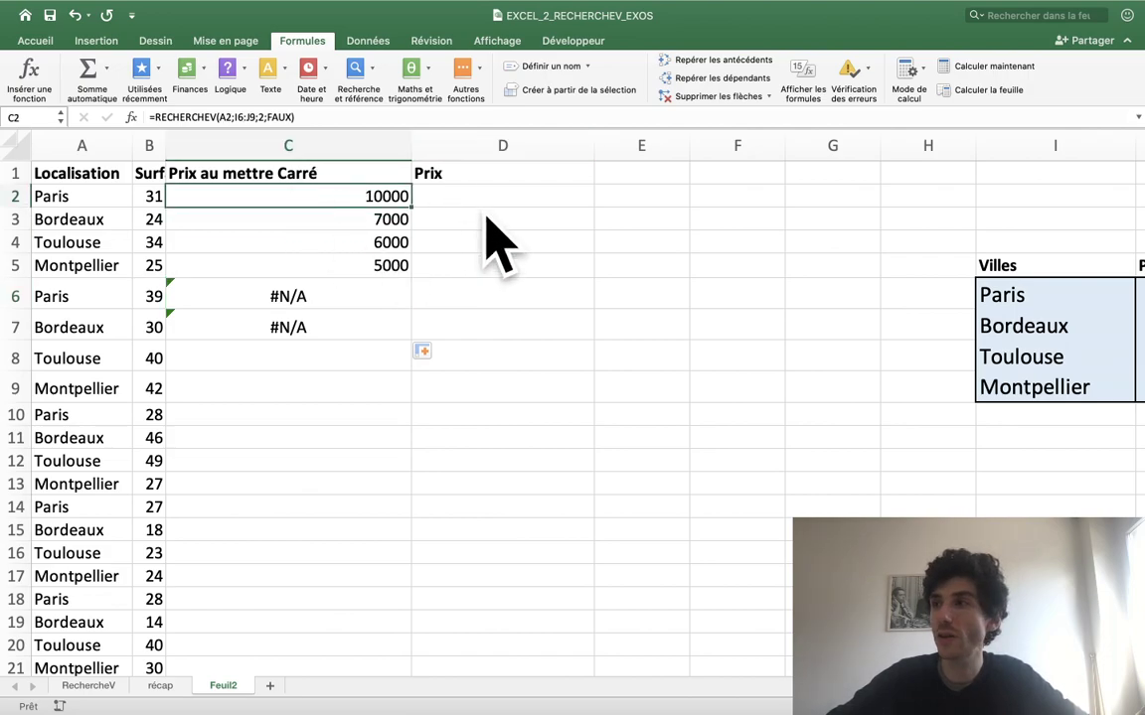
click(298, 296)
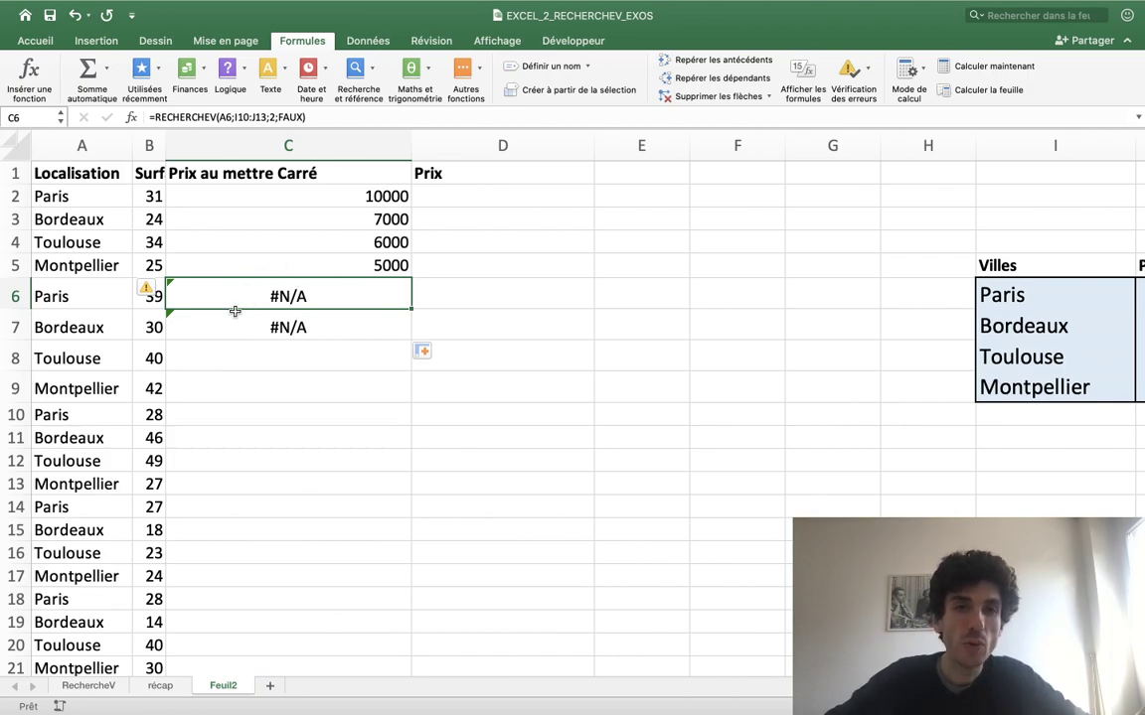
click(248, 116)
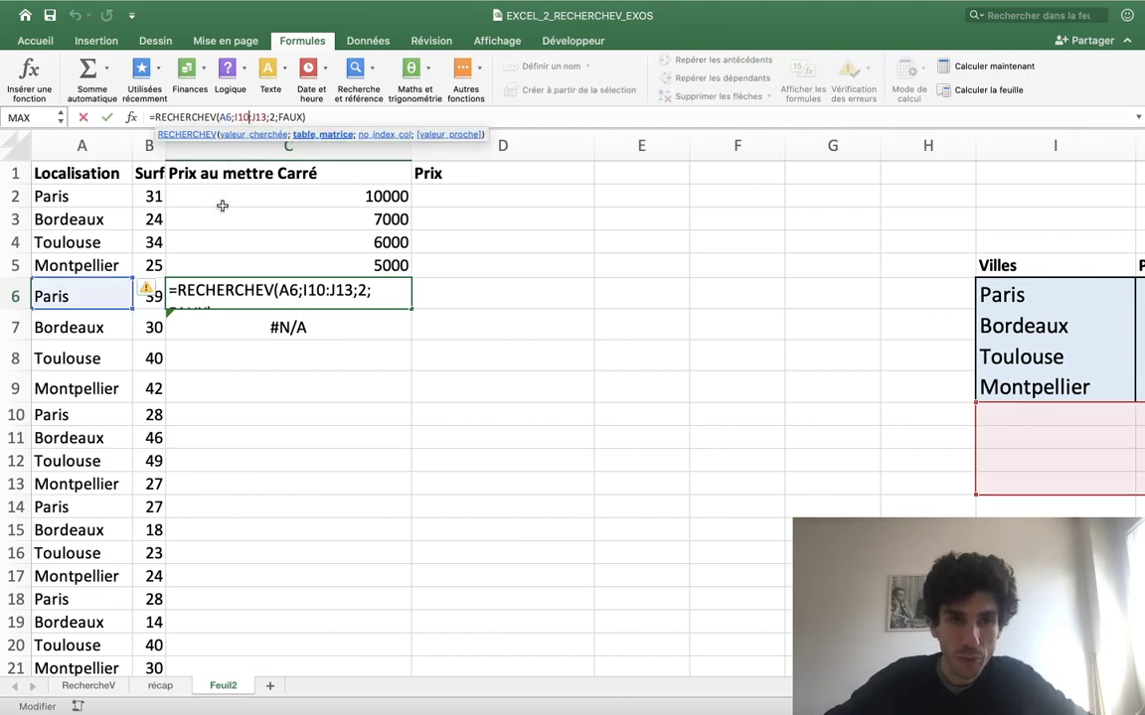
click(219, 117)
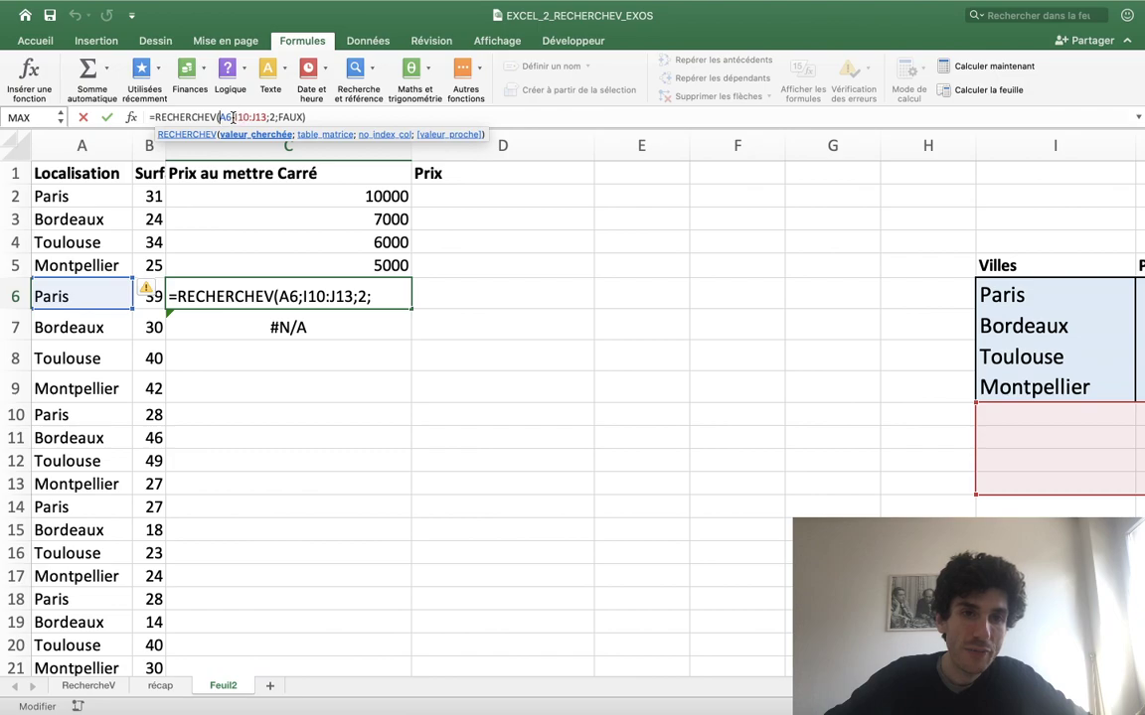
click(63, 287)
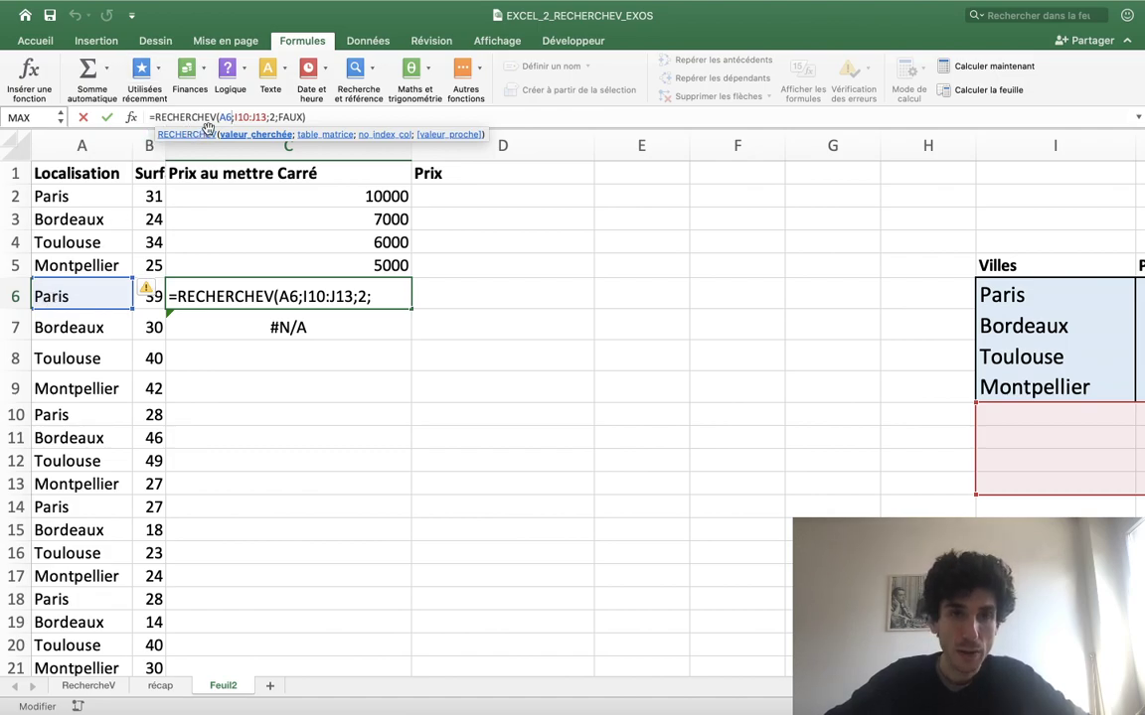
click(242, 118)
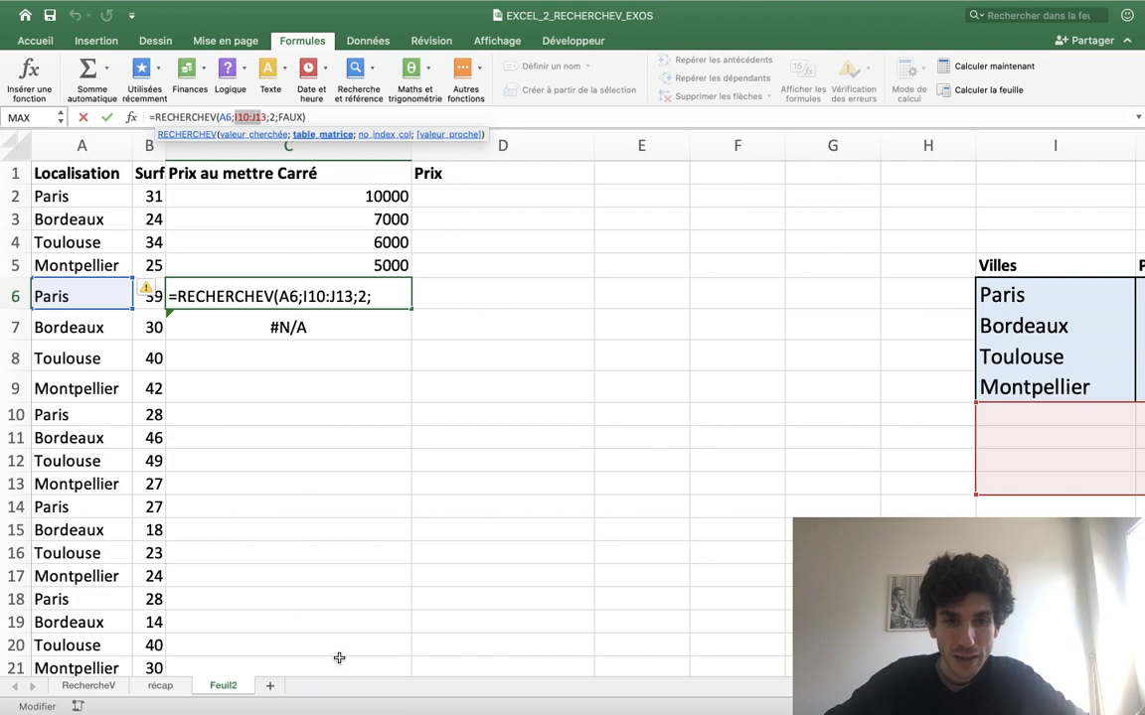
scroll(476, 672, right, 2)
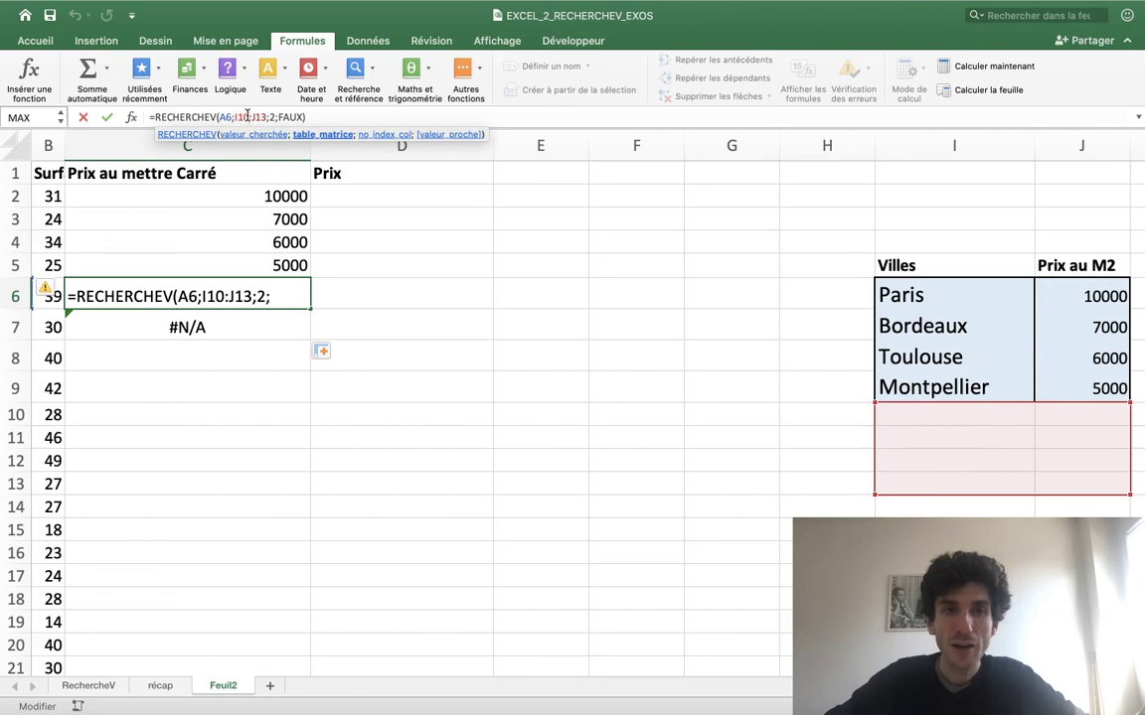
click(236, 117)
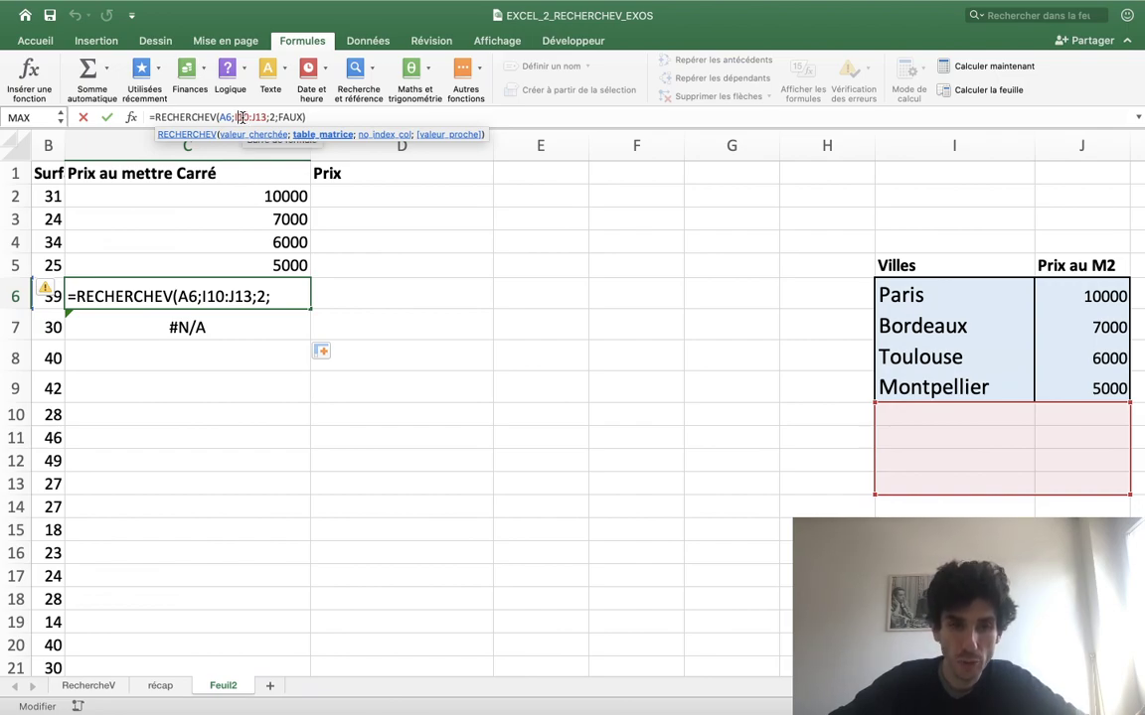
key(Return)
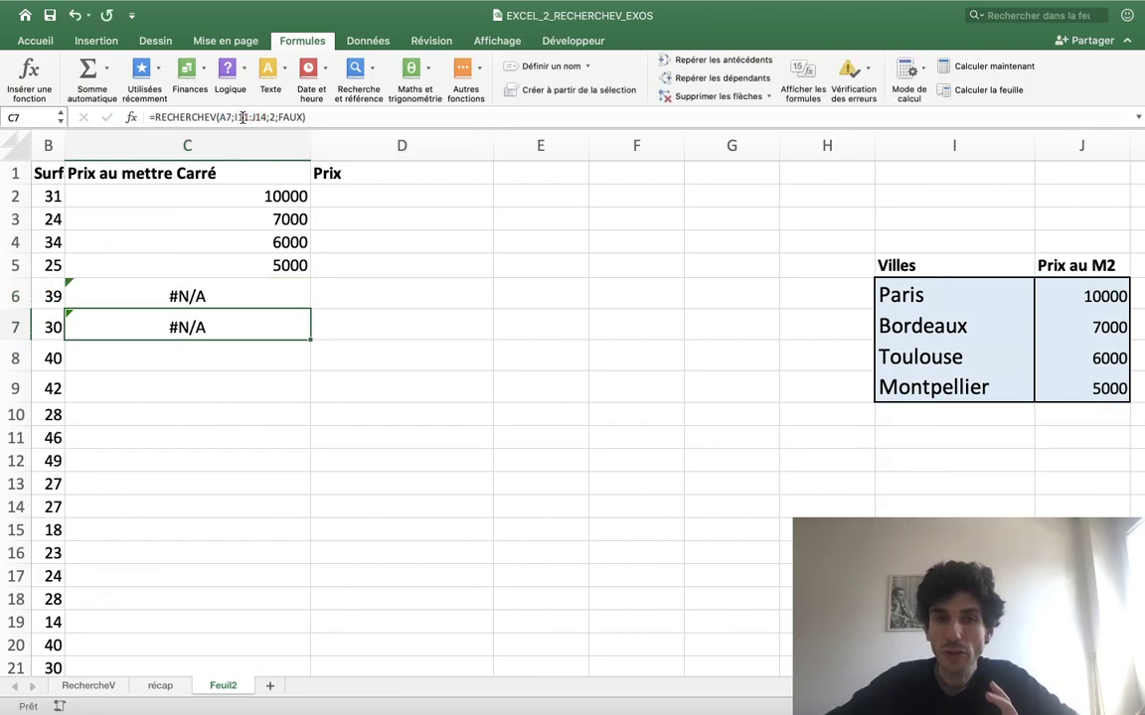
Compare C6's #N/A with C2, then change C2's table range from I6:J9 to I$6:J$9
key(Up)
click(209, 194)
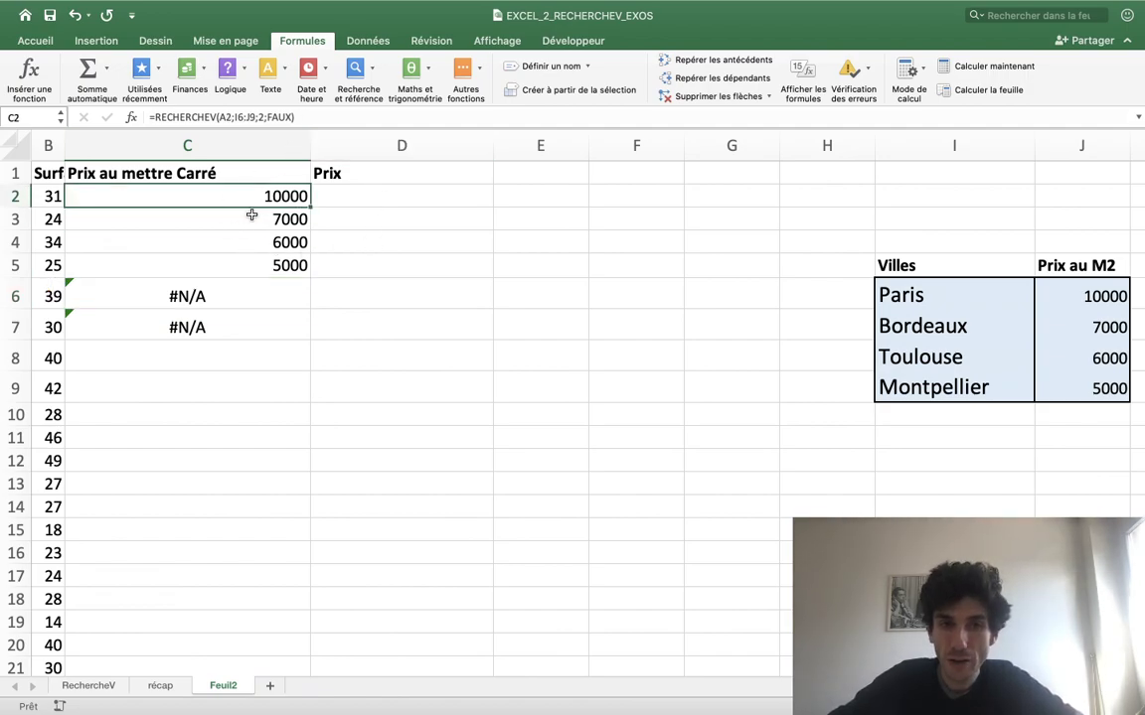
click(233, 116)
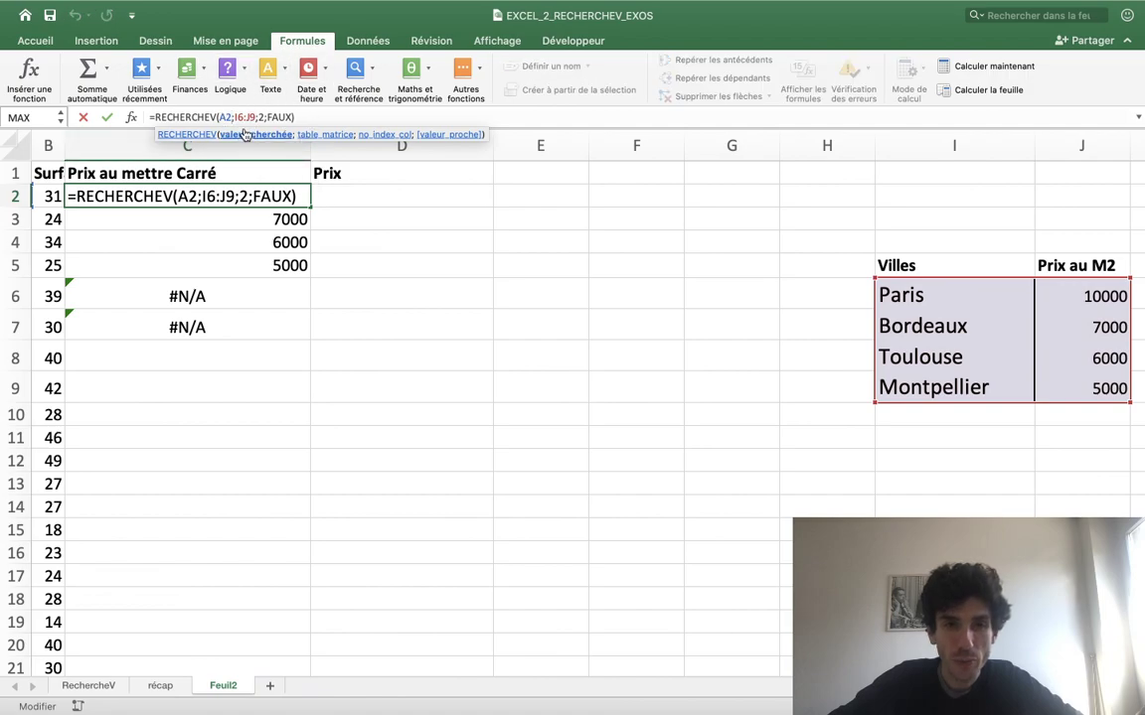
click(235, 117)
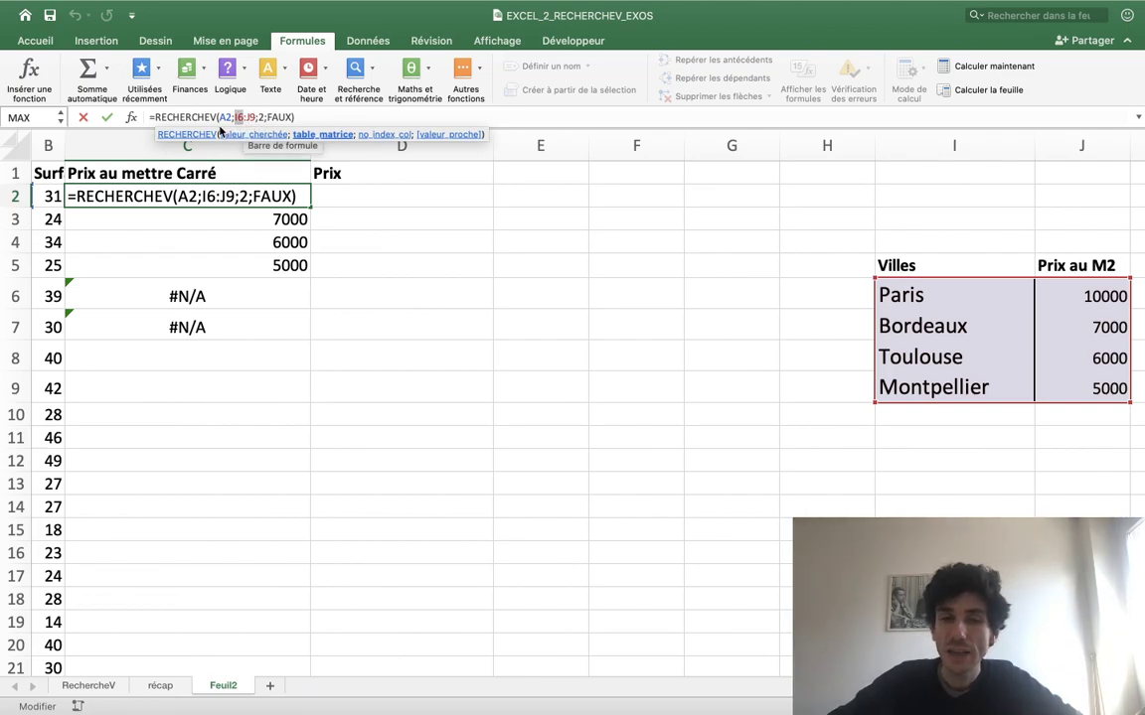
click(238, 117)
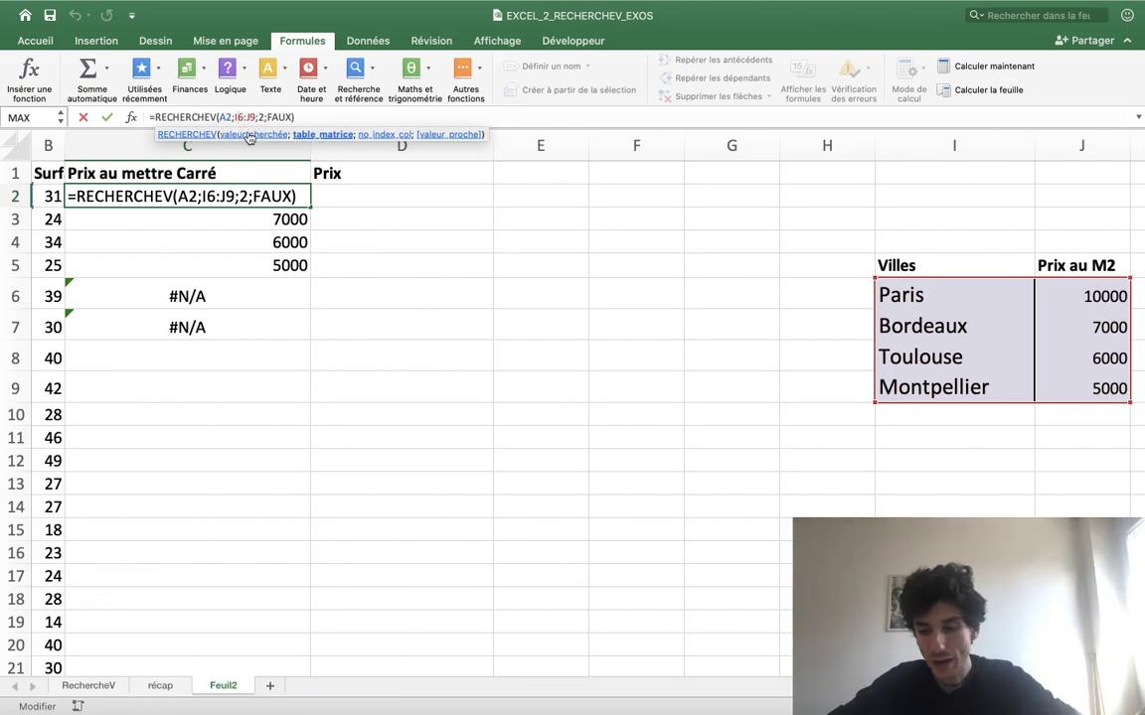
text($)
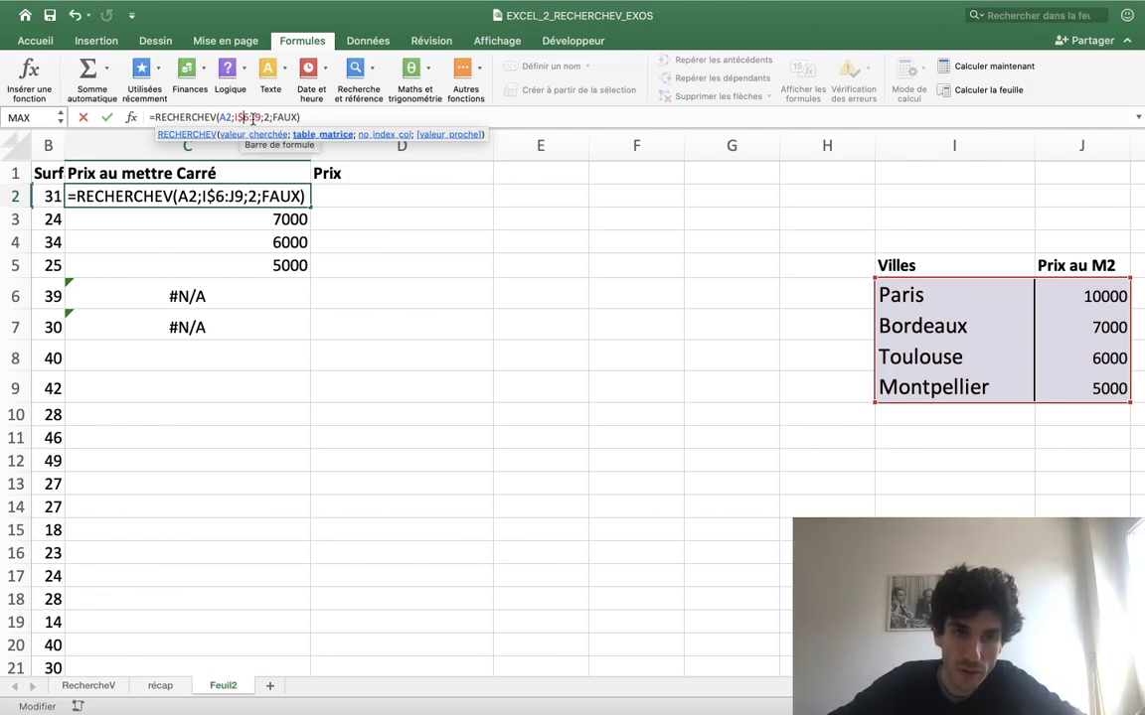
click(255, 117)
text($)
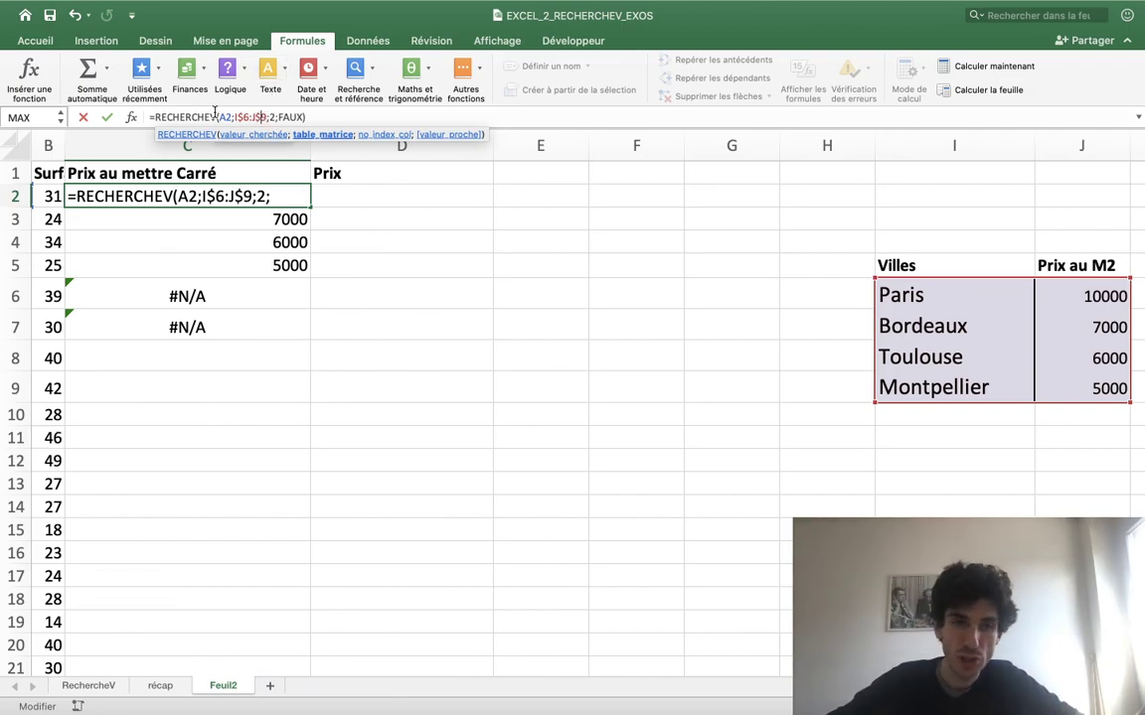
key(Return)
click(283, 196)
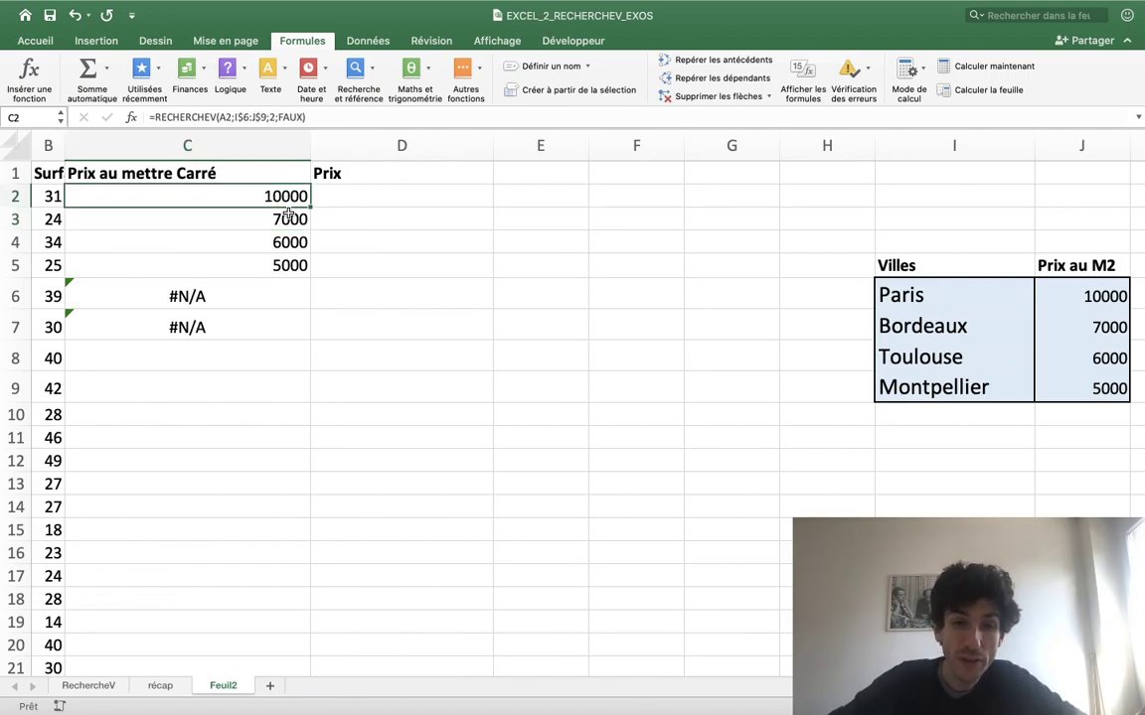
Copy the anchored lookup from C2 to C7, now giving 10000 and 7000 in C6–C7
drag(311, 209, 296, 325)
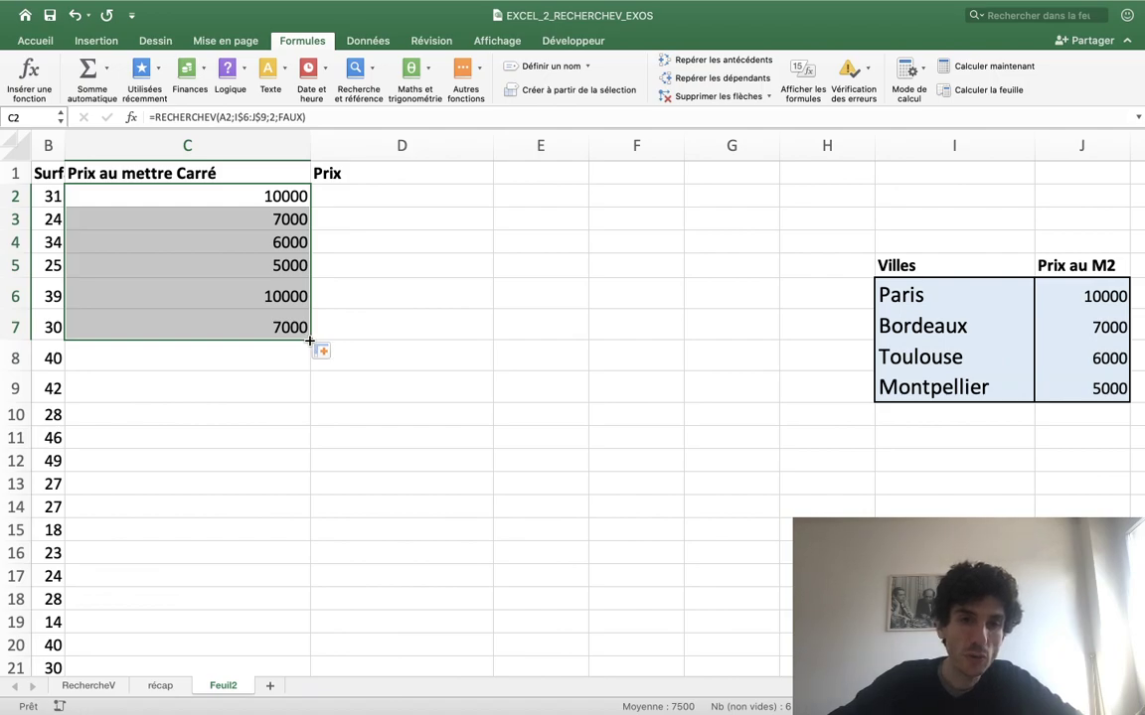
click(435, 235)
drag(271, 195, 274, 327)
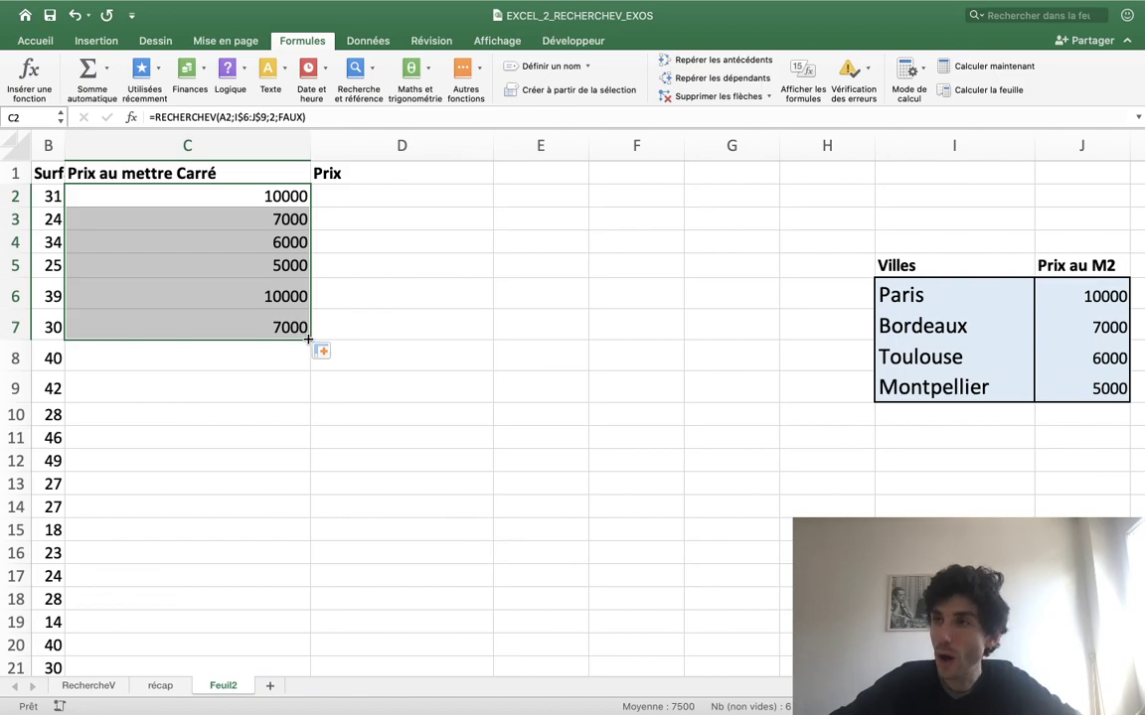
Fill the C2:C7 lookup down to row 82 and scroll through to verify the prices
double_click(308, 339)
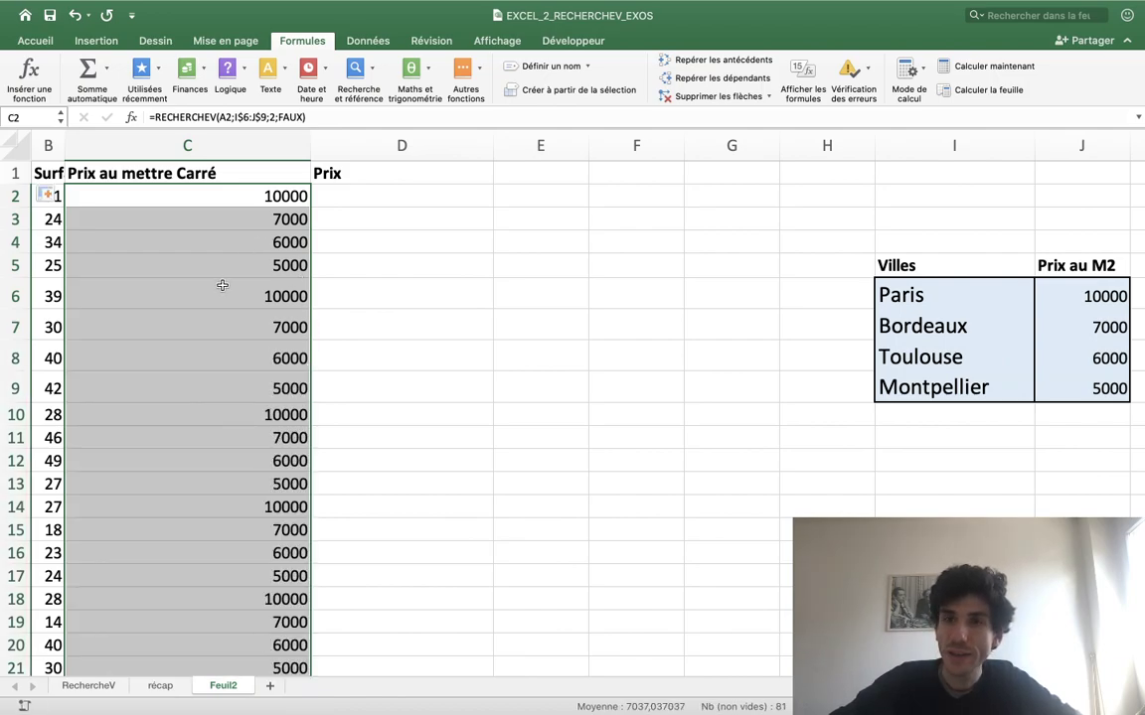
scroll(210, 290, down, 1)
scroll(210, 290, down, 3)
scroll(210, 290, down, 6)
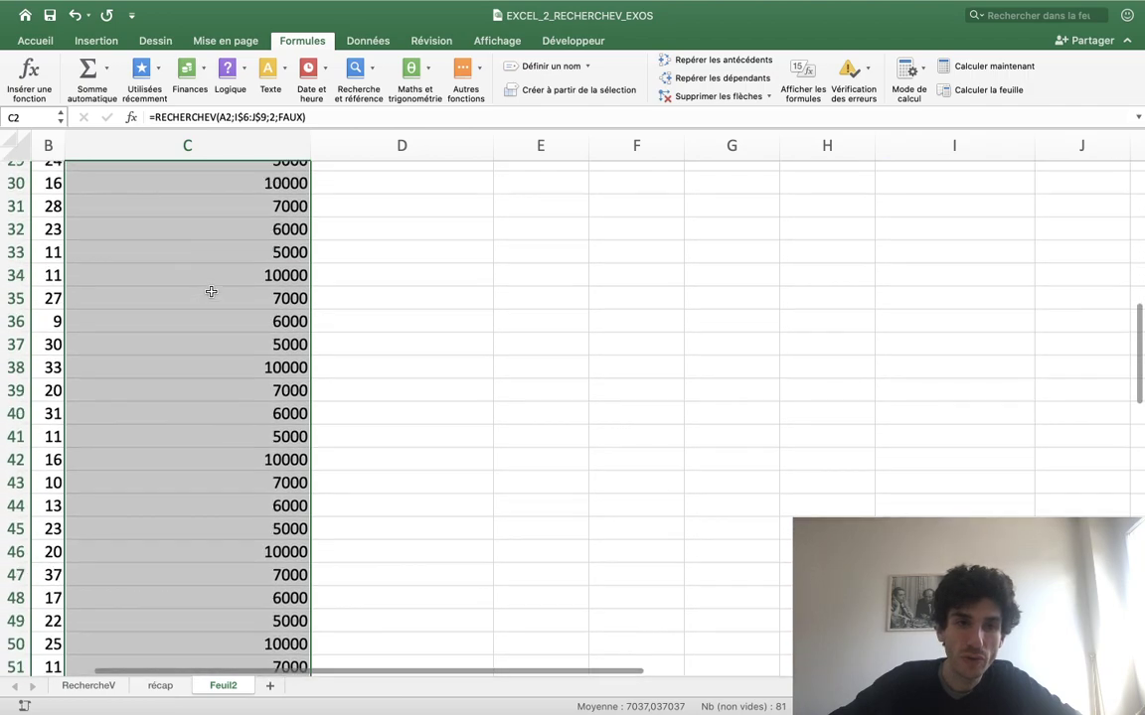
scroll(210, 290, down, 4)
scroll(209, 290, down, 5)
scroll(209, 290, down, 4)
scroll(210, 290, down, 2)
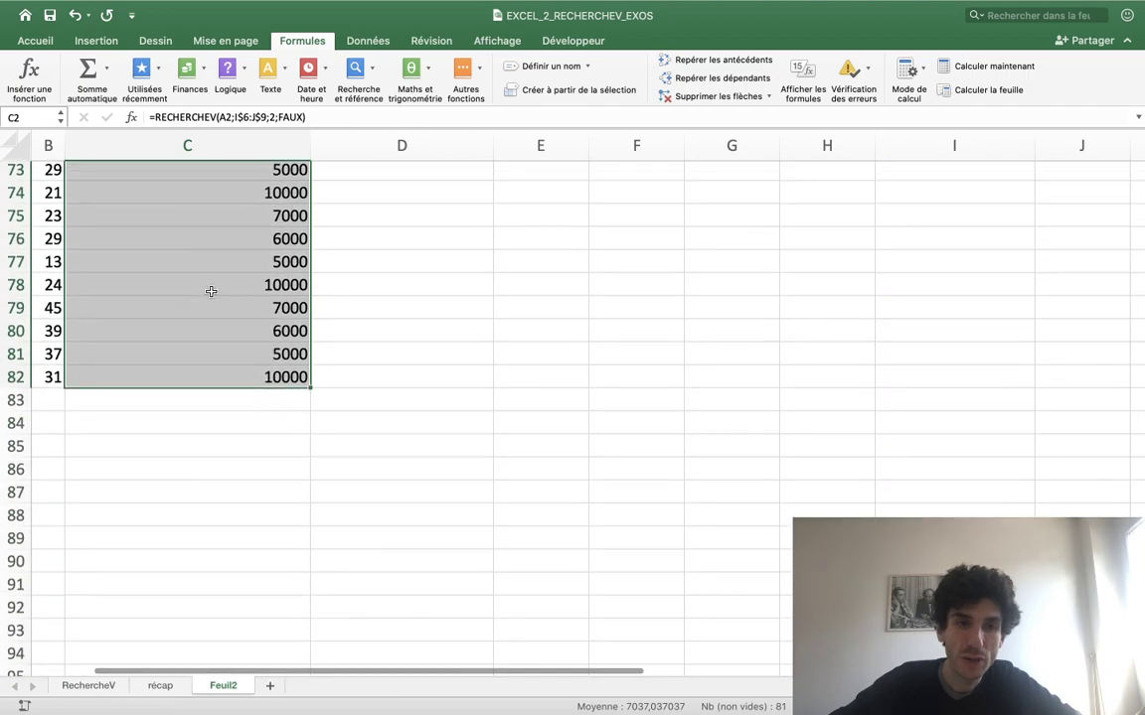
scroll(209, 291, up, 1)
scroll(210, 292, up, 8)
scroll(211, 291, up, 7)
scroll(211, 291, up, 6)
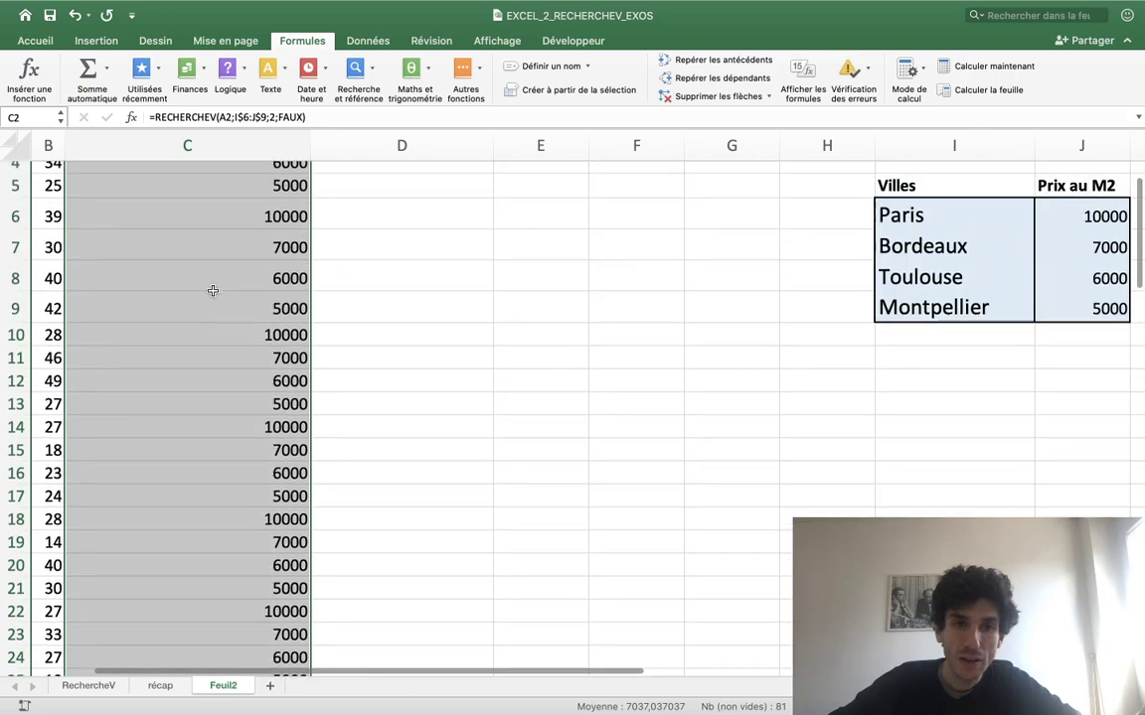
scroll(212, 296, up, 1)
scroll(212, 295, up, 1)
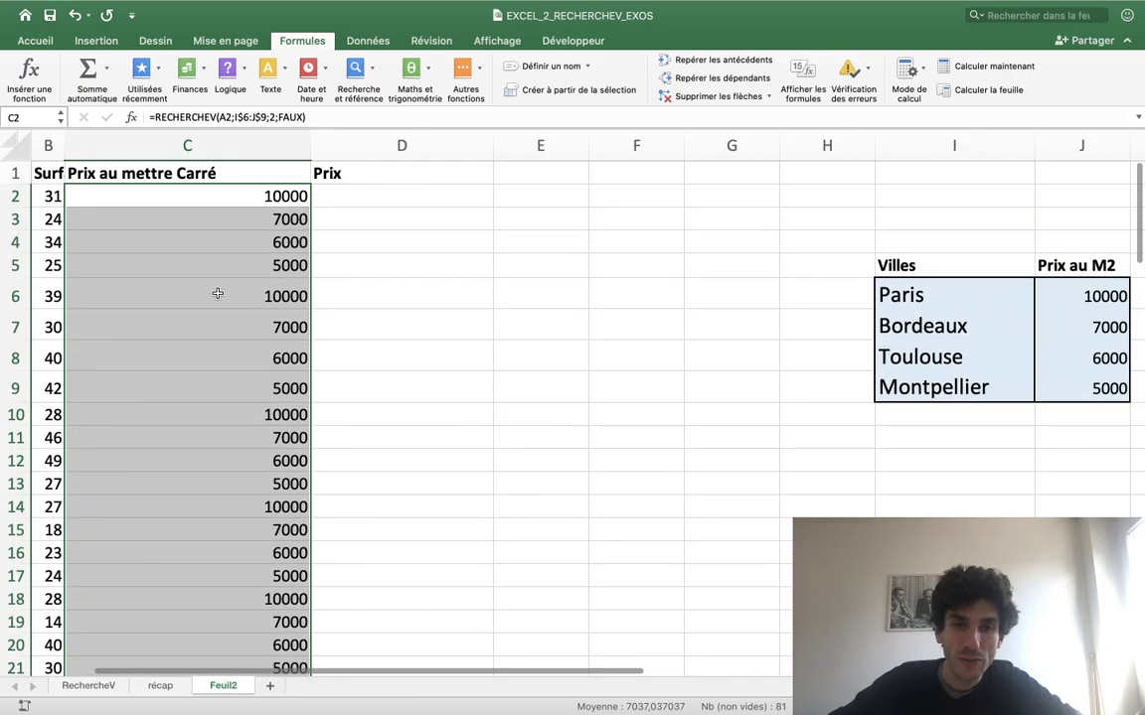
click(322, 197)
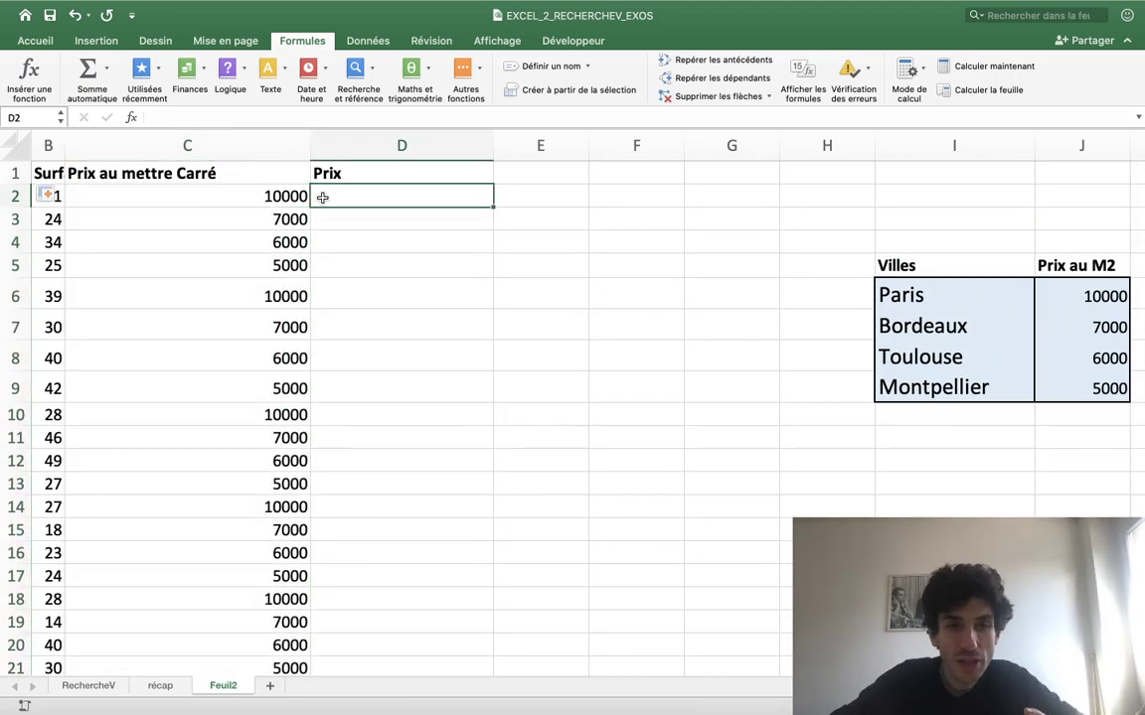
Enter =C2*B2 in D2, giving a price of 310000 for Paris
scroll(322, 197, left, 2)
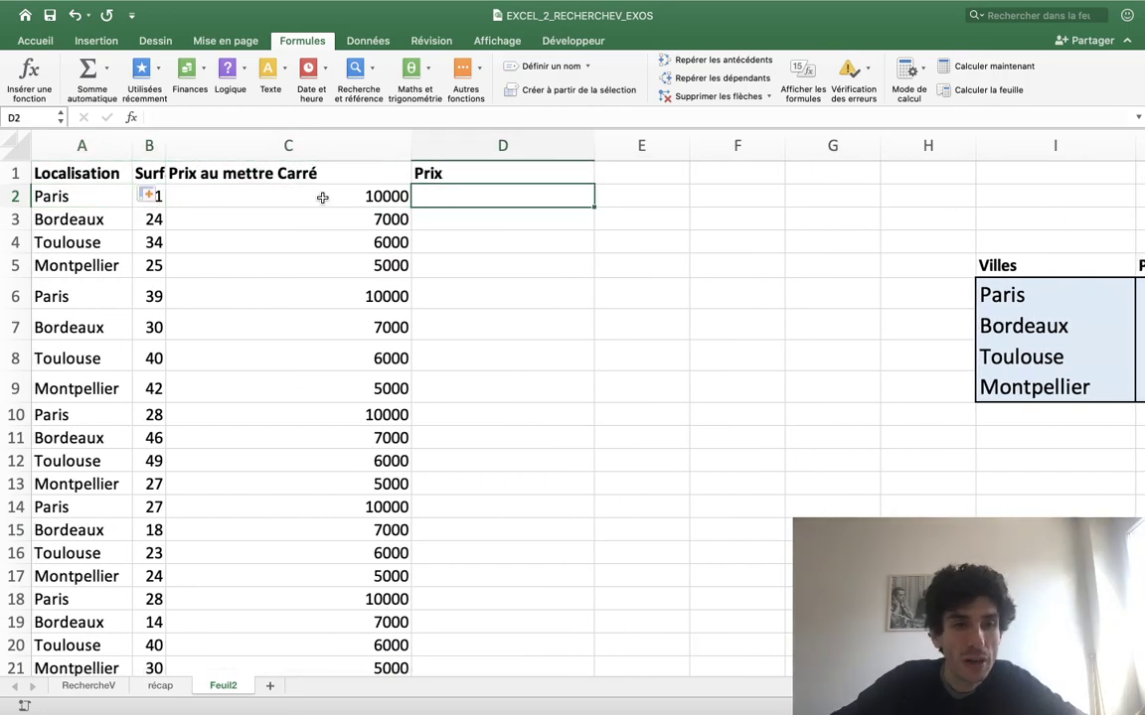
text(=)
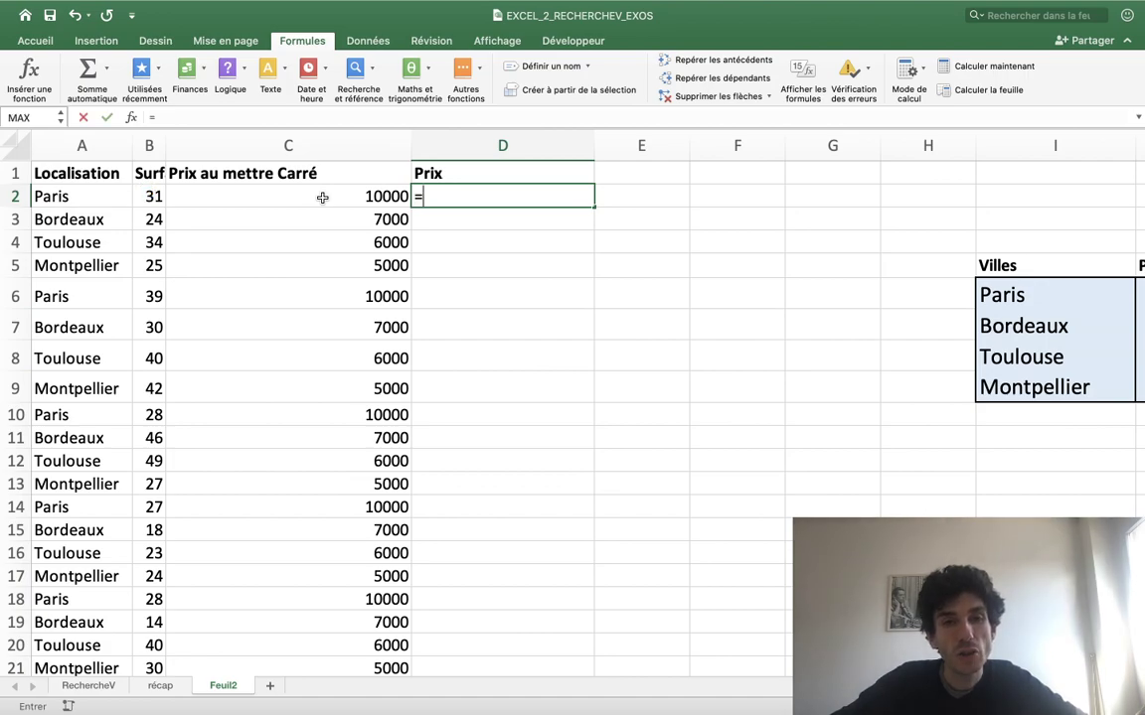
click(322, 196)
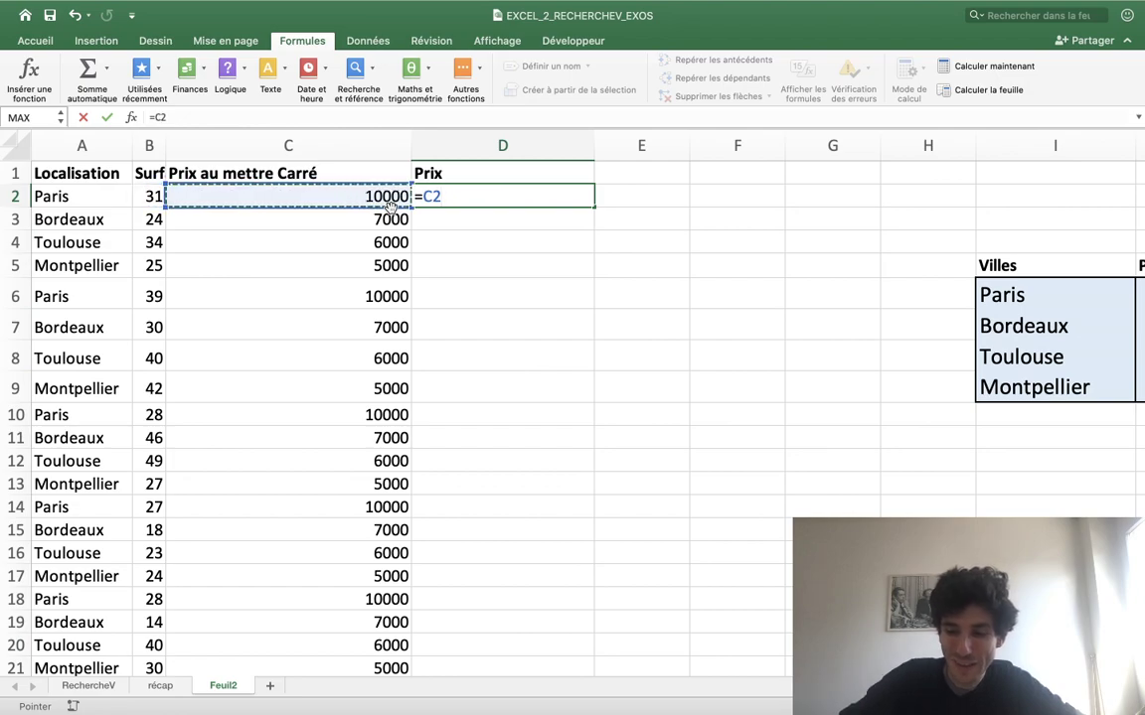
text(*)
key(Left)
key(Left)
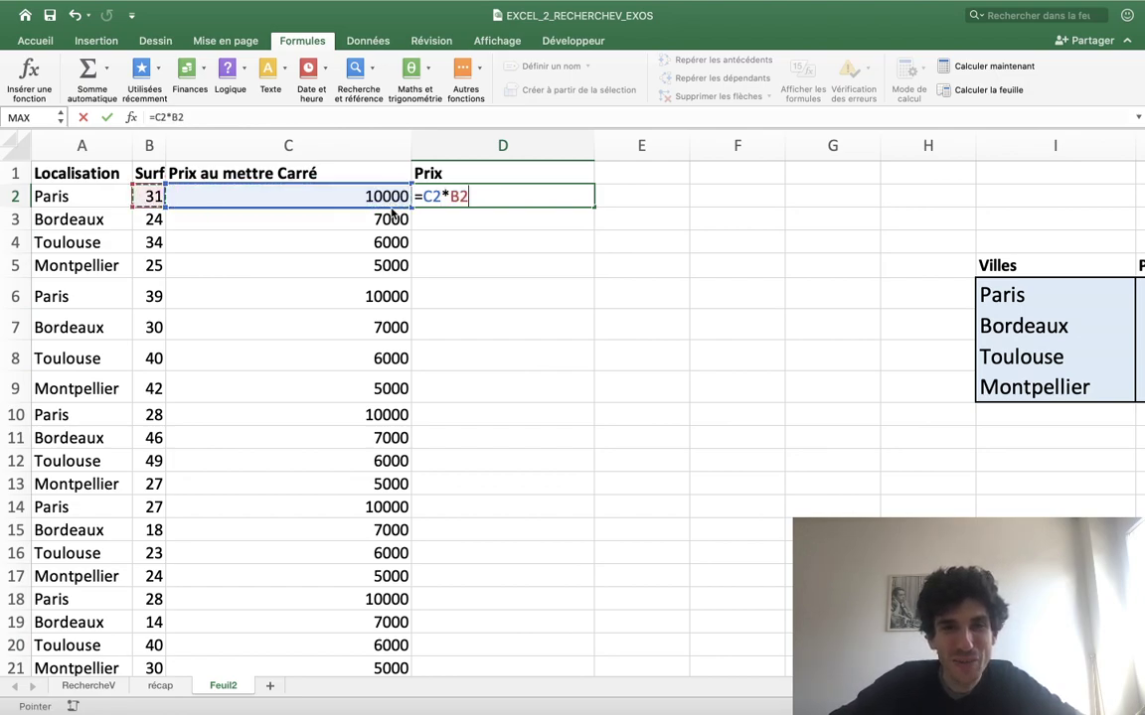
key(Return)
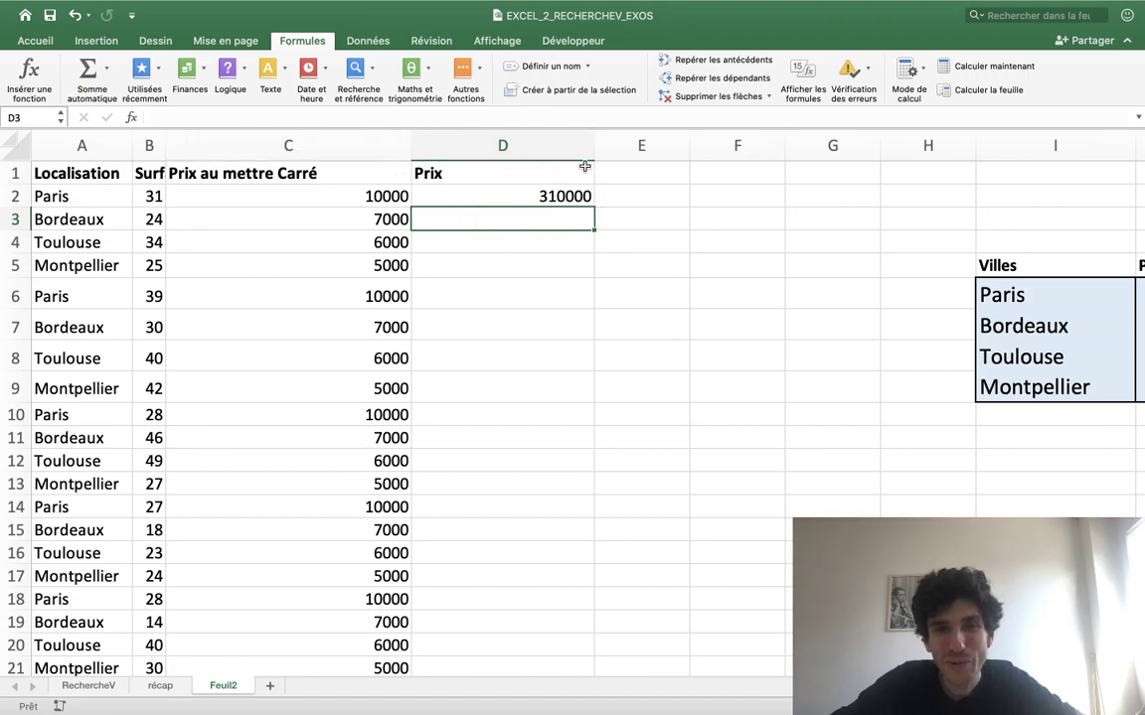
click(524, 194)
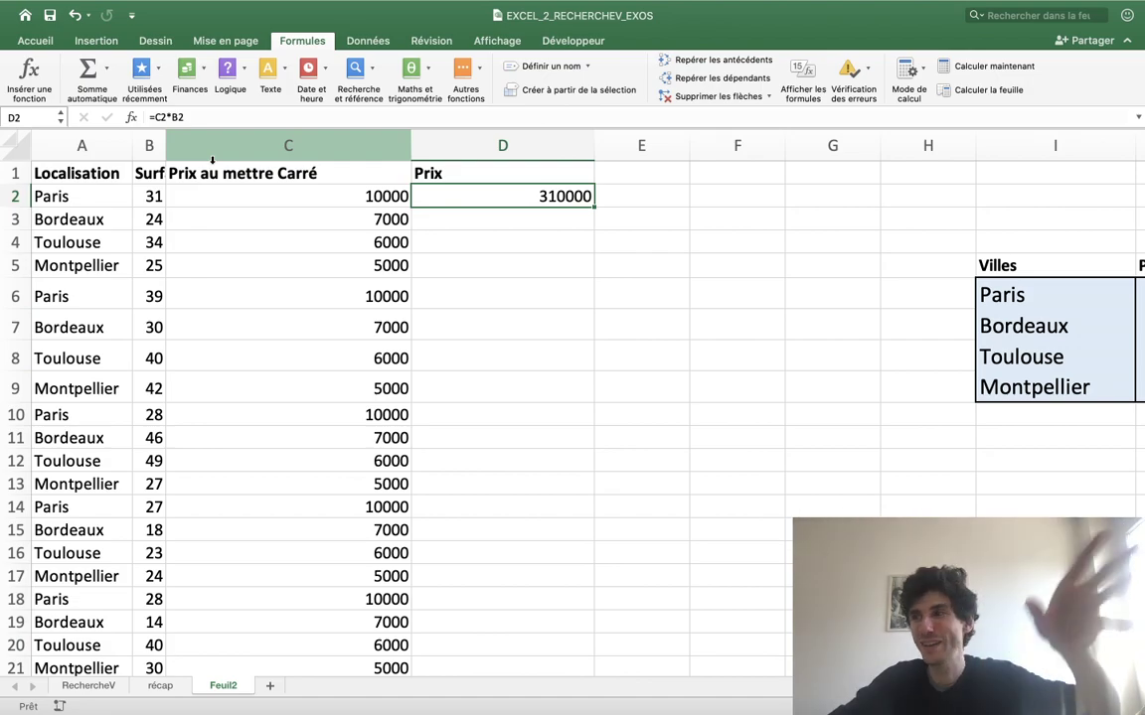
Copy =C2*B2 down the Prix column and scroll to check results such as 168000 and 204000
double_click(594, 208)
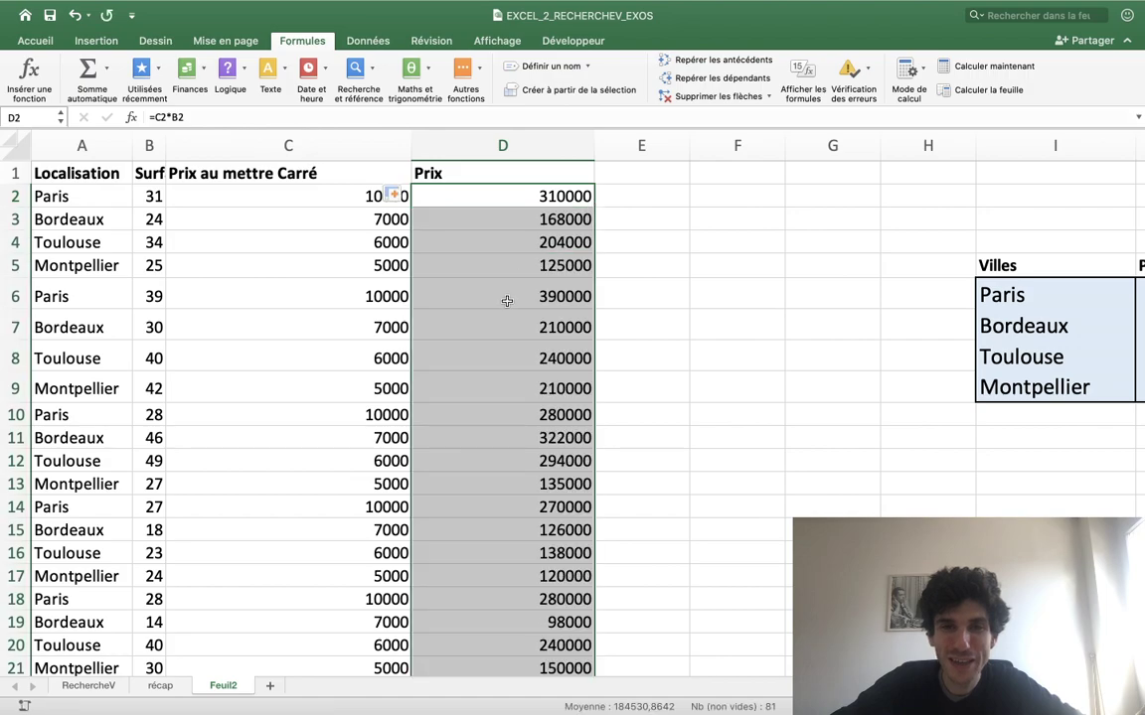
scroll(507, 299, down, 2)
scroll(507, 299, down, 5)
scroll(507, 299, down, 5)
scroll(507, 299, down, 6)
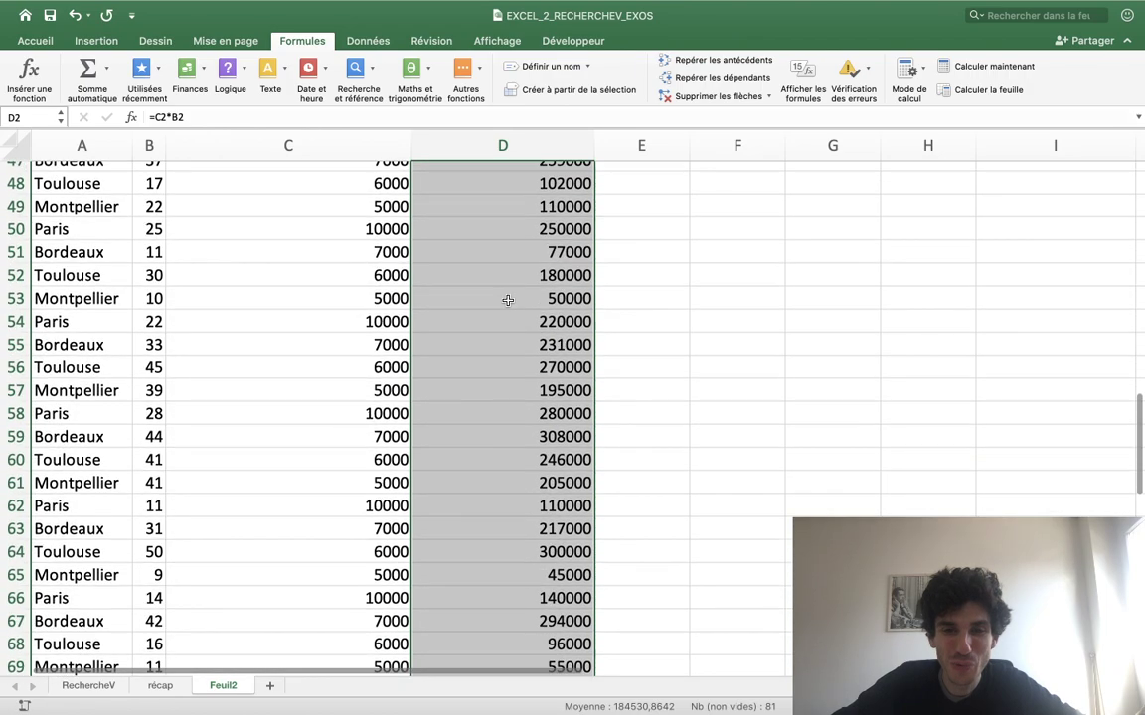
scroll(507, 299, down, 4)
scroll(506, 299, down, 3)
scroll(507, 300, up, 1)
scroll(507, 300, up, 10)
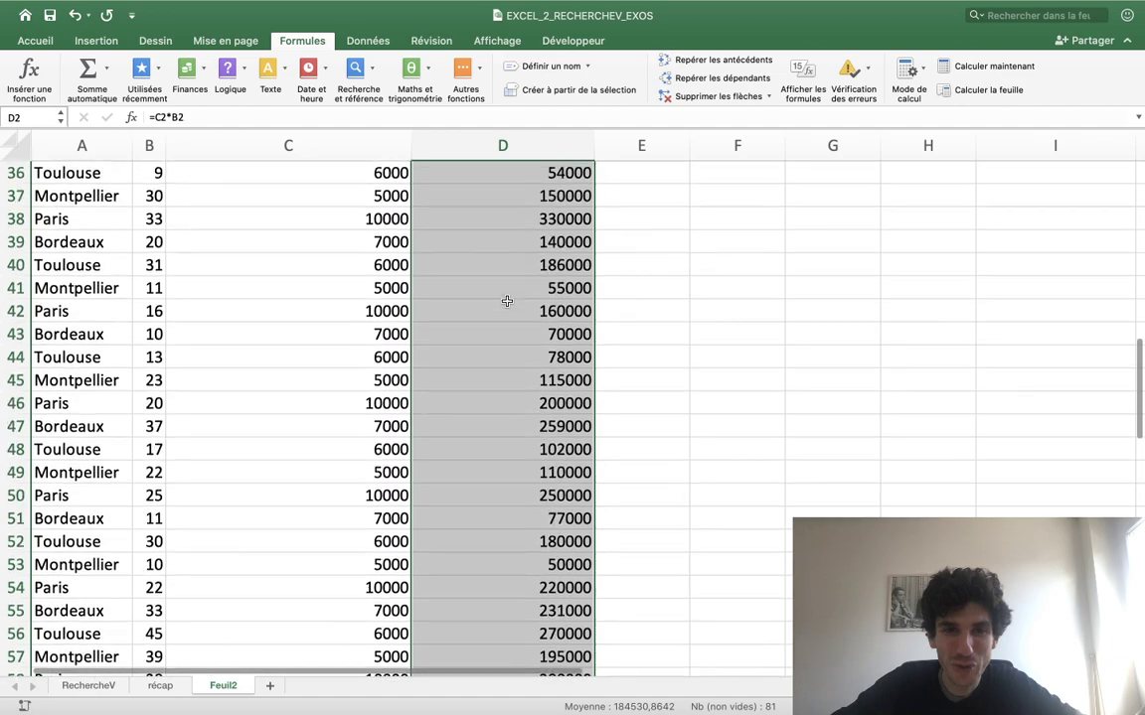
scroll(507, 300, up, 10)
scroll(507, 300, up, 3)
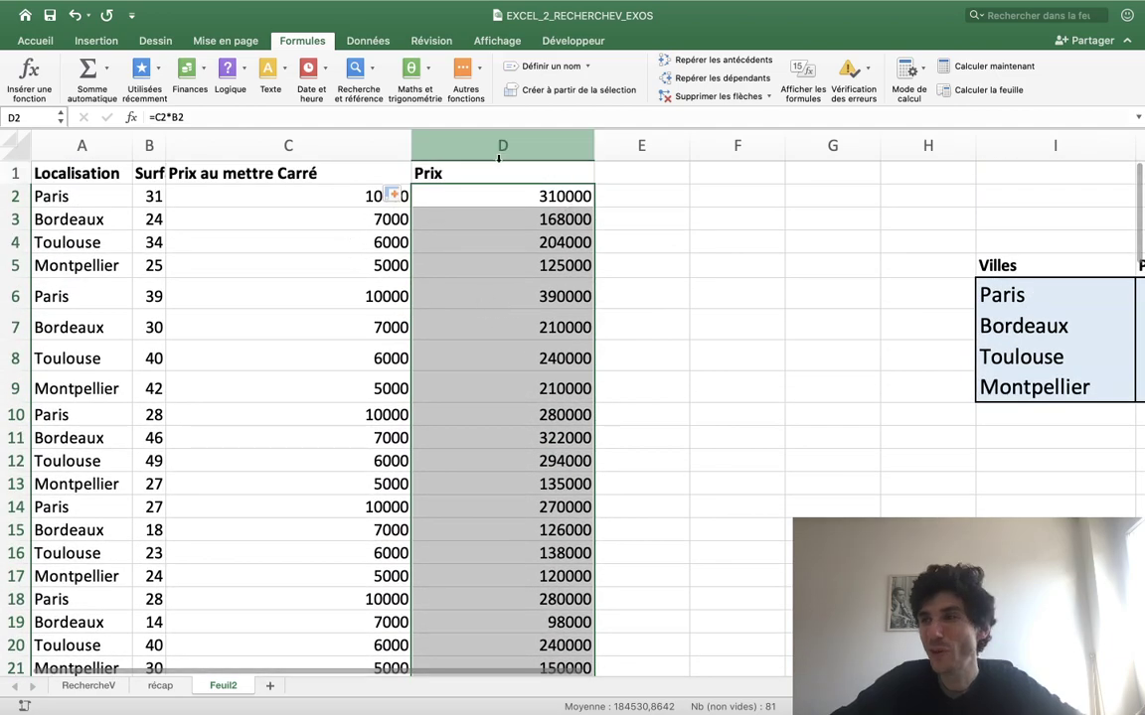